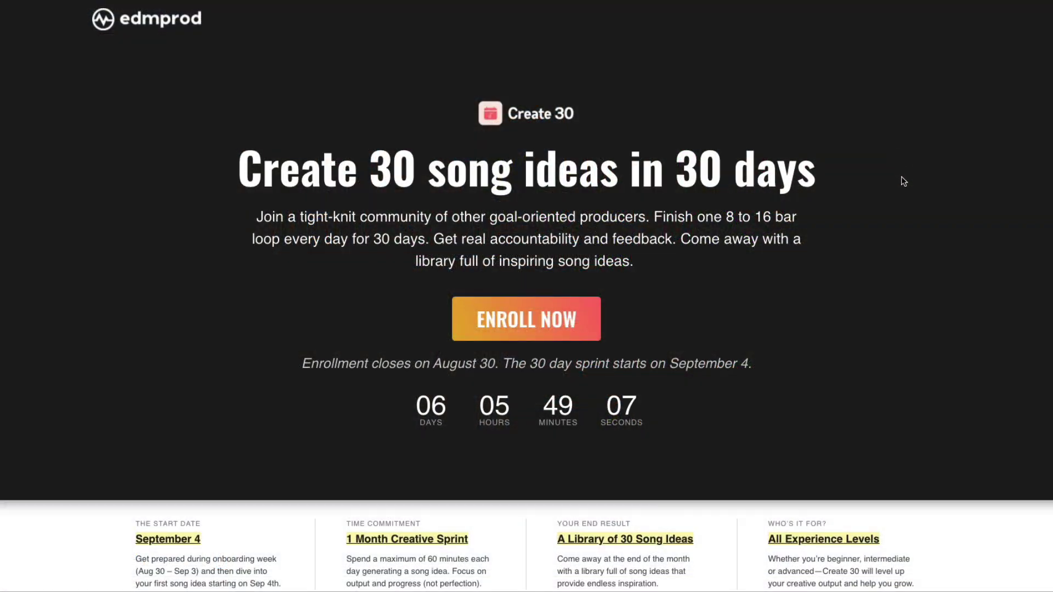
scroll(904, 183, "down", 10)
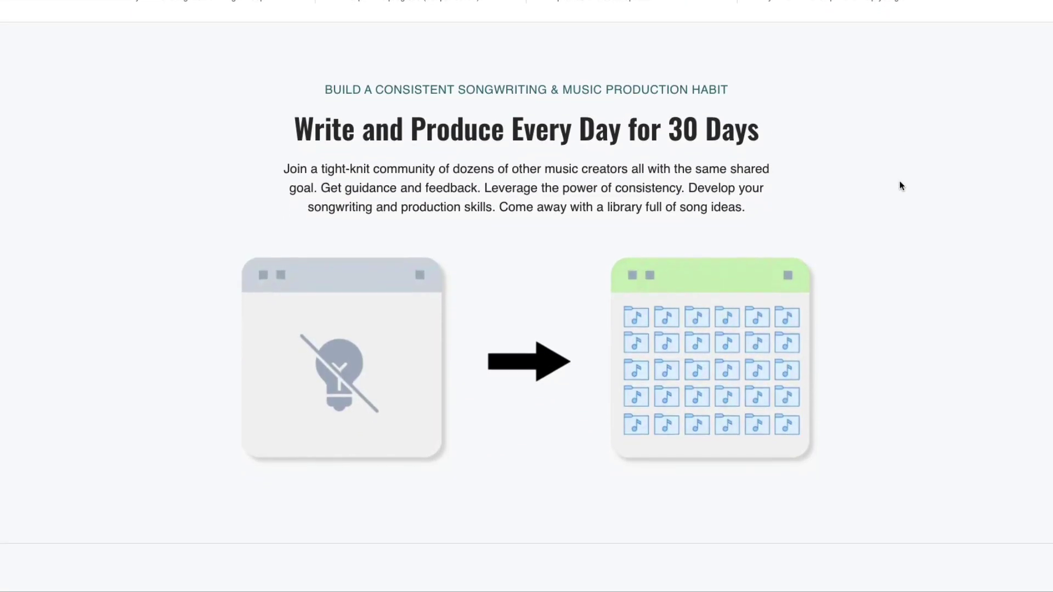
scroll(901, 185, "down", 7)
scroll(899, 185, "down", 3)
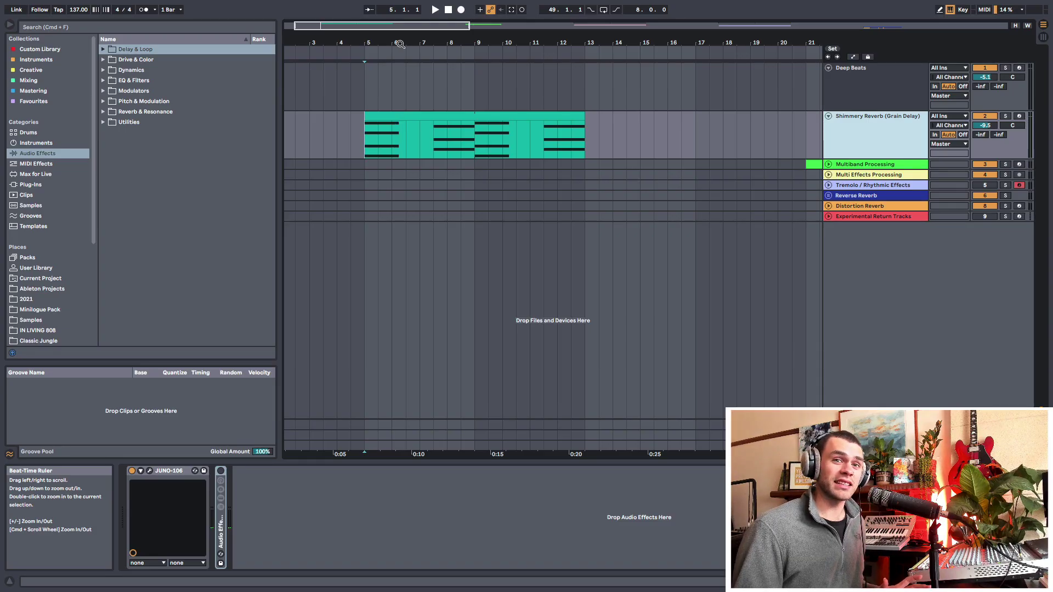
Add a Grain Delay from the Delay & Loop audio effects to the Shimmery Reverb (Grain Delay) track.
left_click_drag(304, 42, 303, 58)
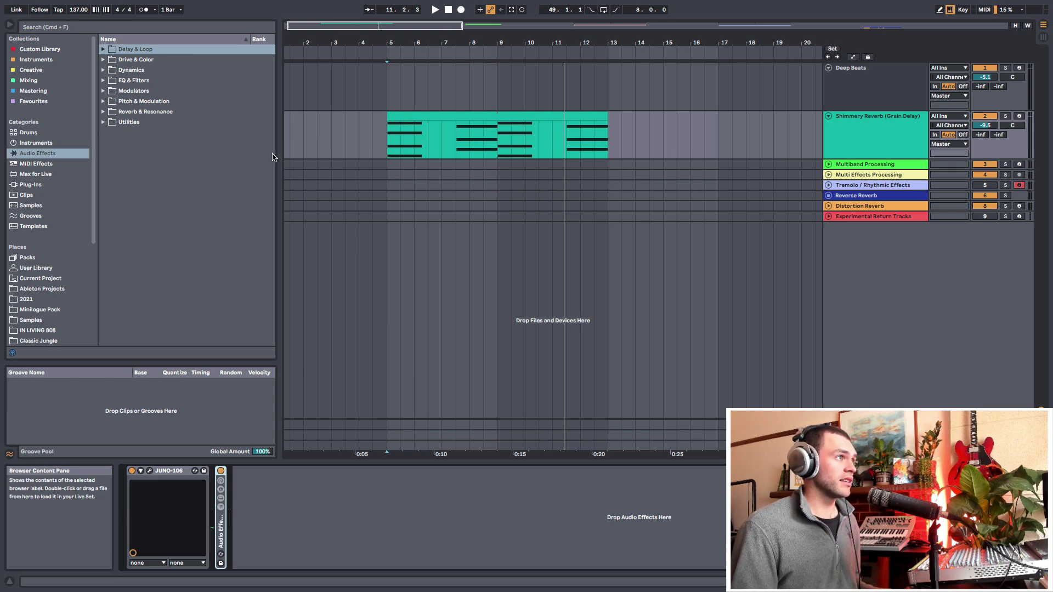
left_click(389, 140)
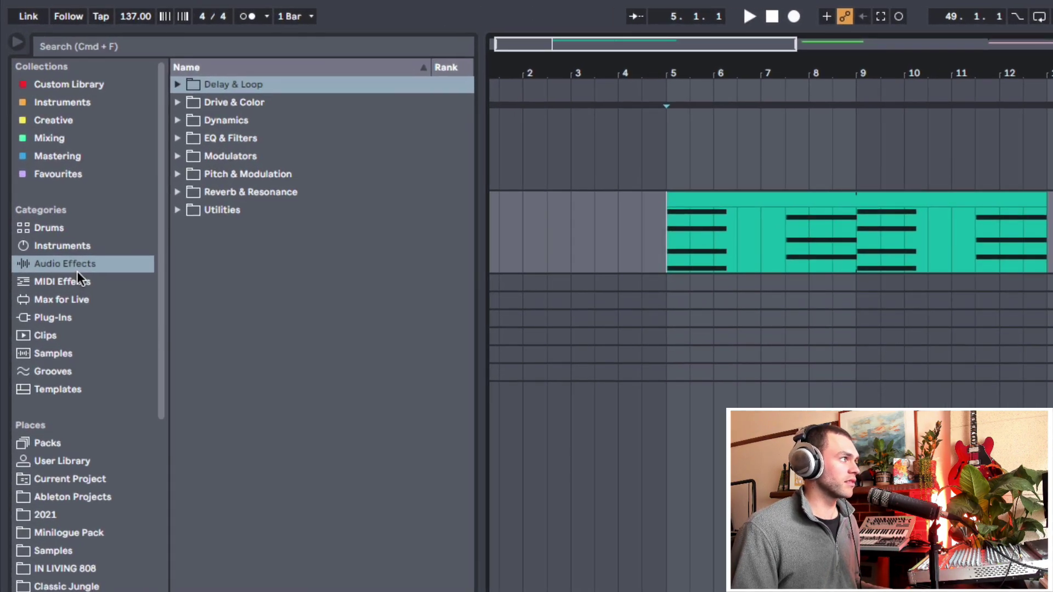
left_click(177, 84)
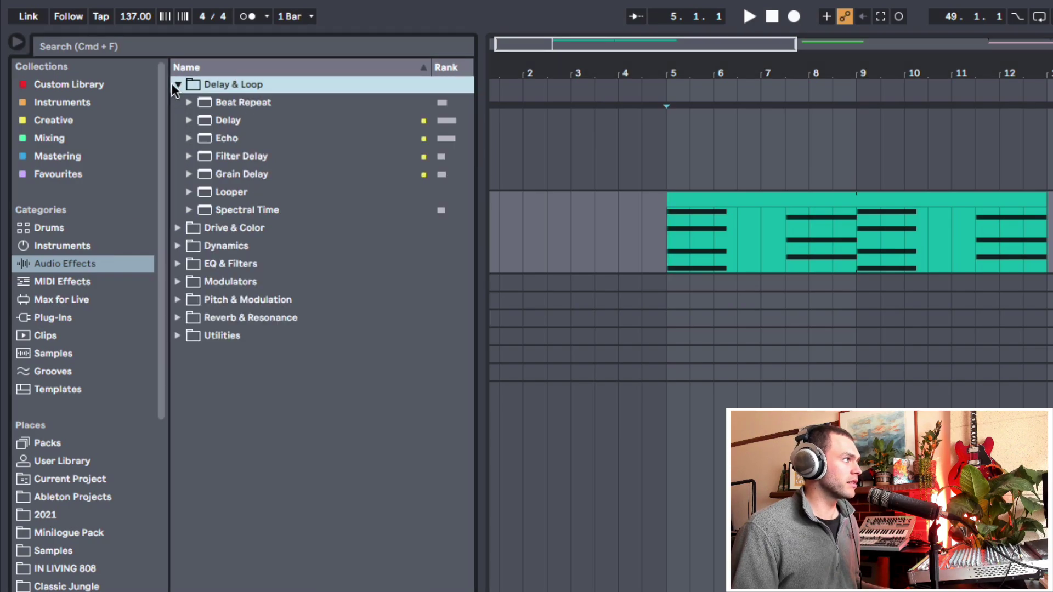
left_click(215, 174)
left_click_drag(289, 512, 305, 510)
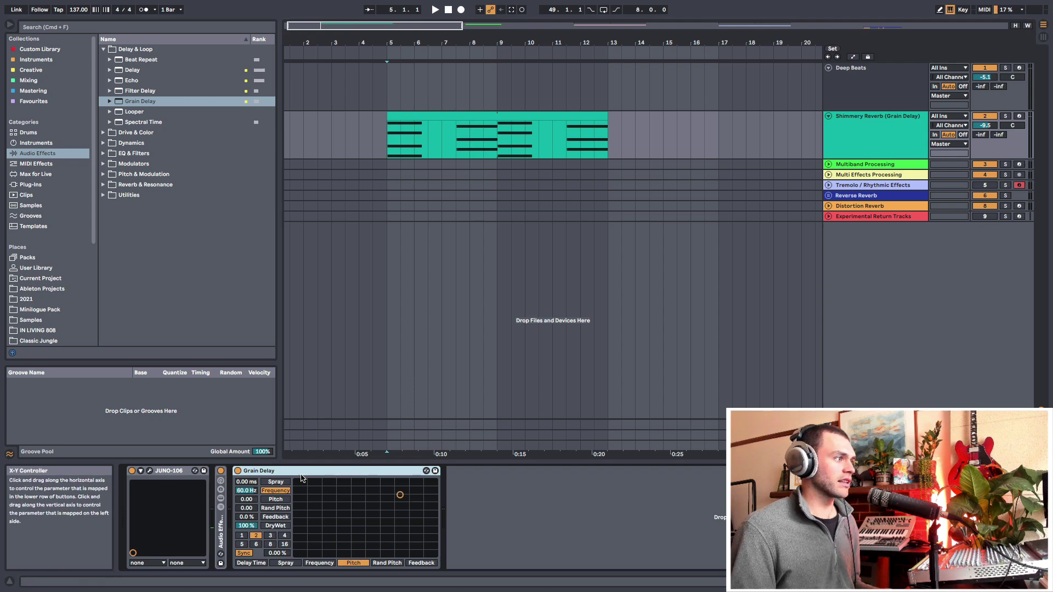
Swap the Grain Delay's settings for the preset Five.adv and leave preset swapping.
left_click(110, 102)
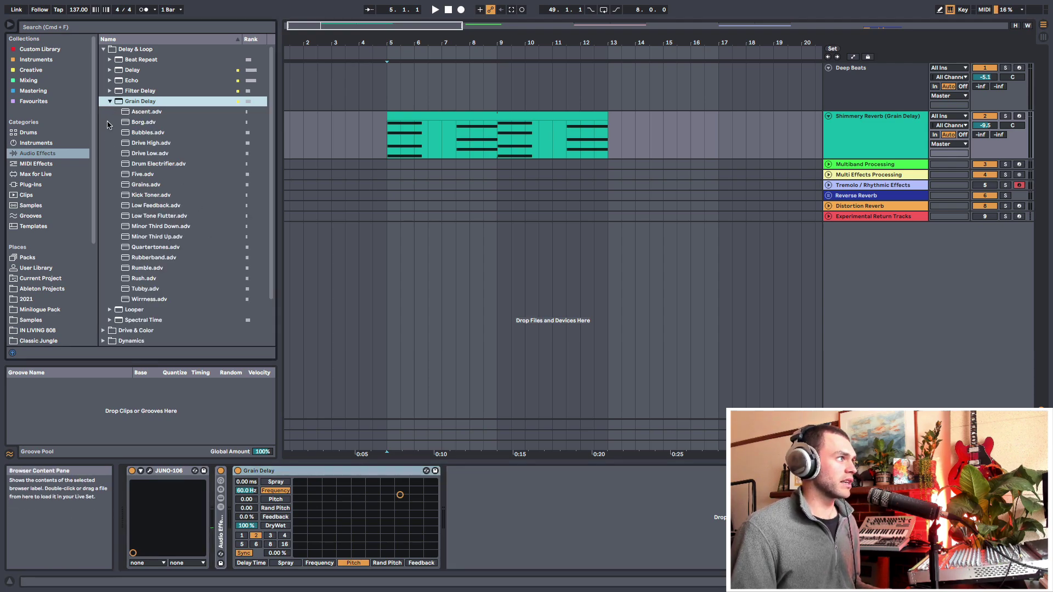
scroll(111, 103, "down", 1)
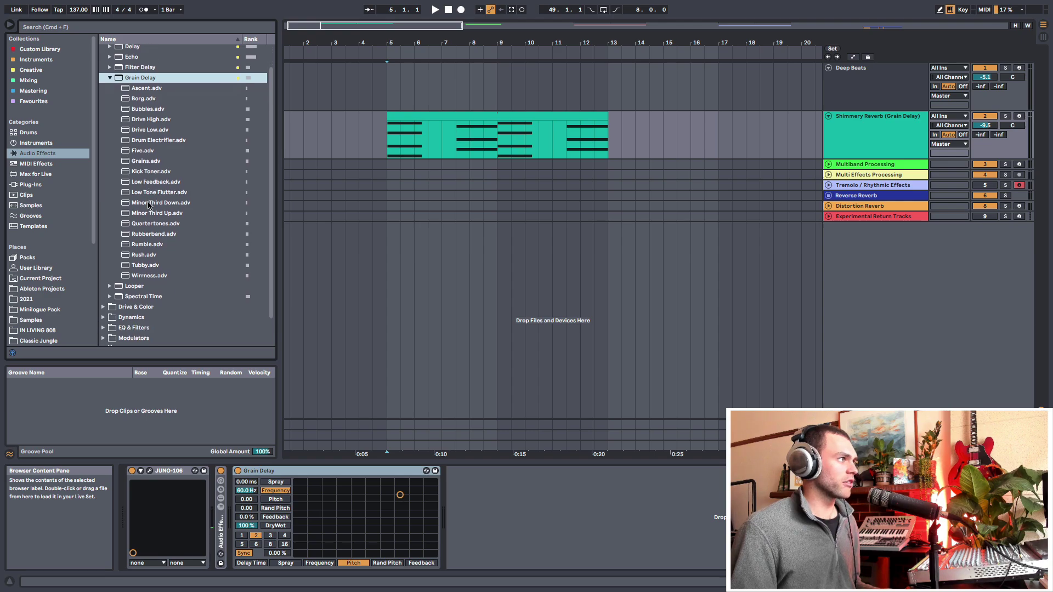
left_click(426, 470)
scroll(162, 250, "down", 1)
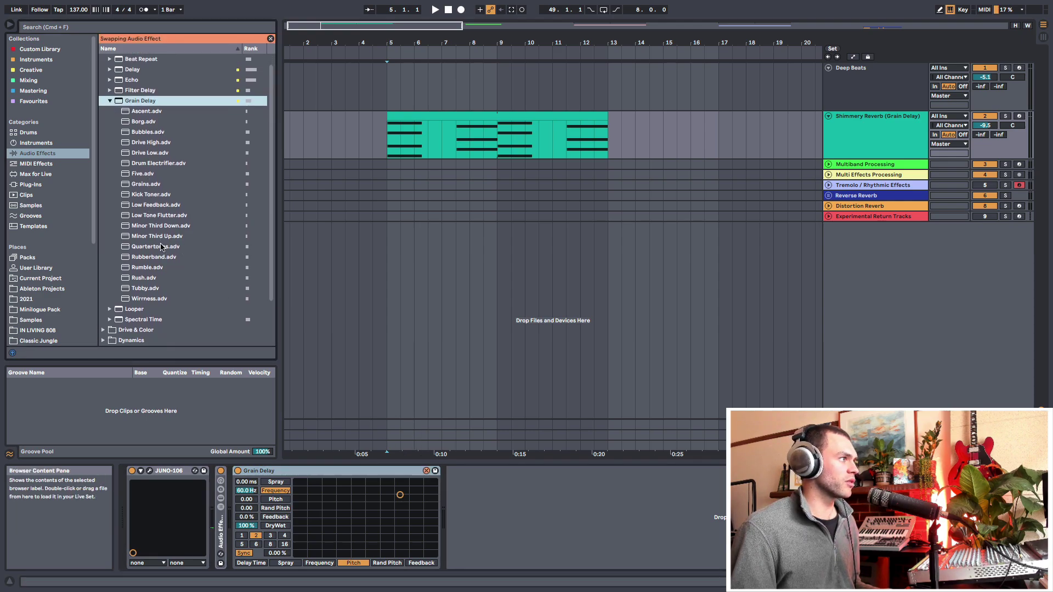
left_click(139, 175)
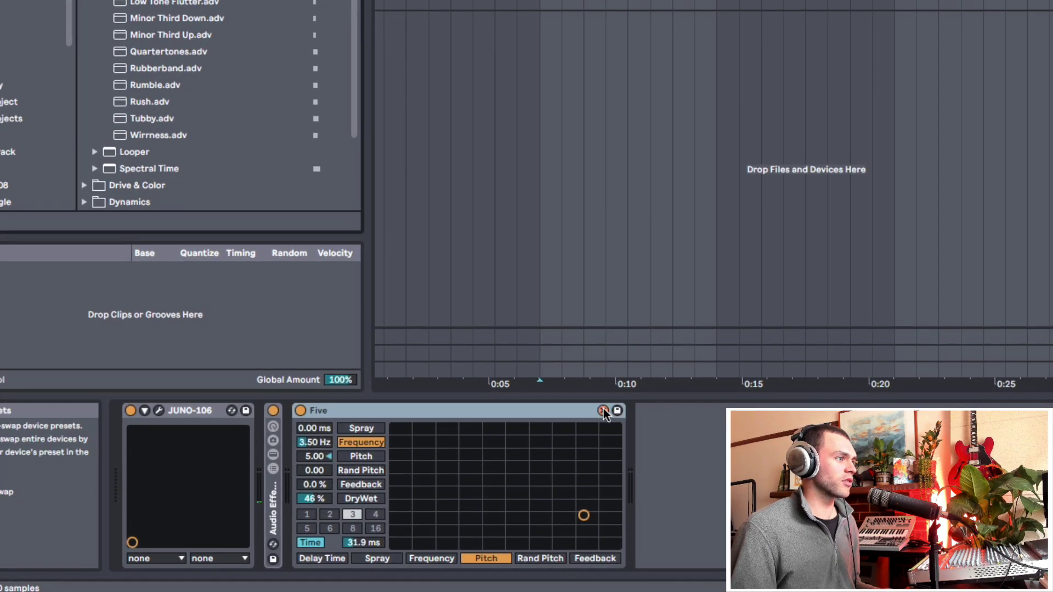
left_click(604, 410)
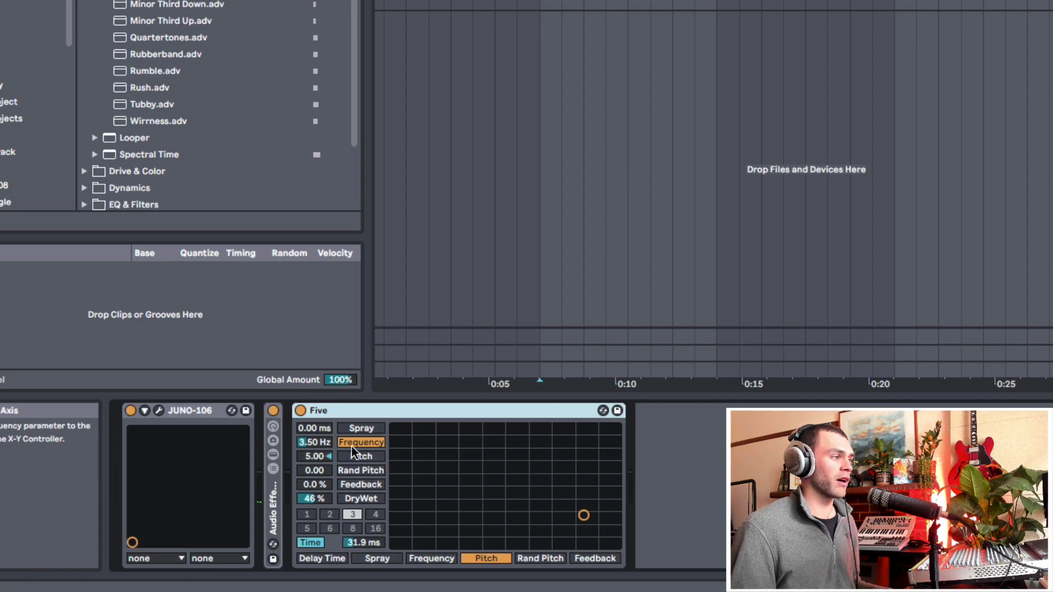
Set the Grain Delay's Dry/Wet to 100% and compare the sound by bypassing and re-enabling the device during playback.
left_click_drag(313, 498, 314, 543)
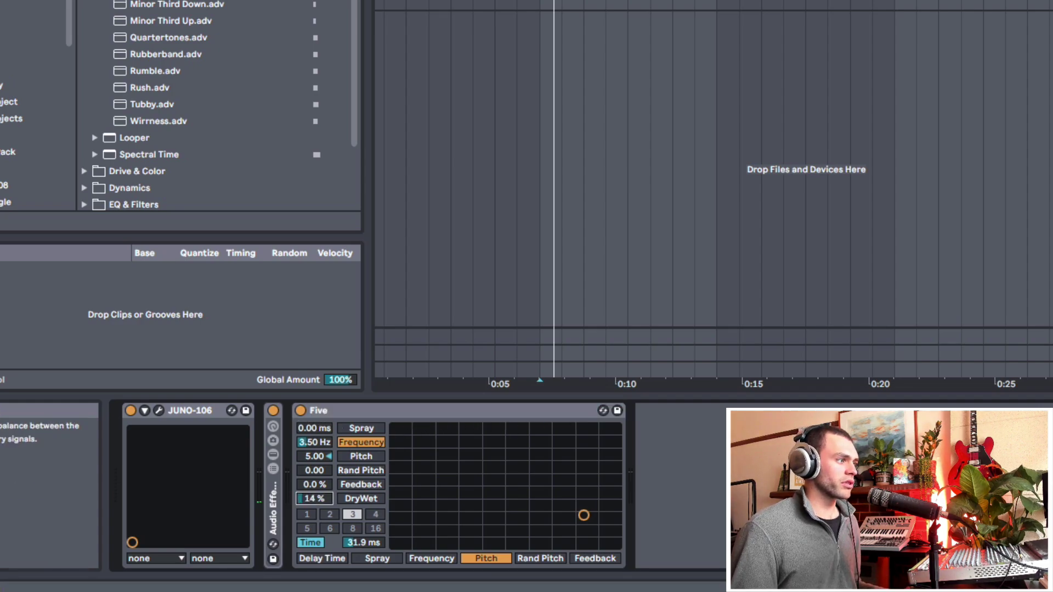
left_click(301, 410)
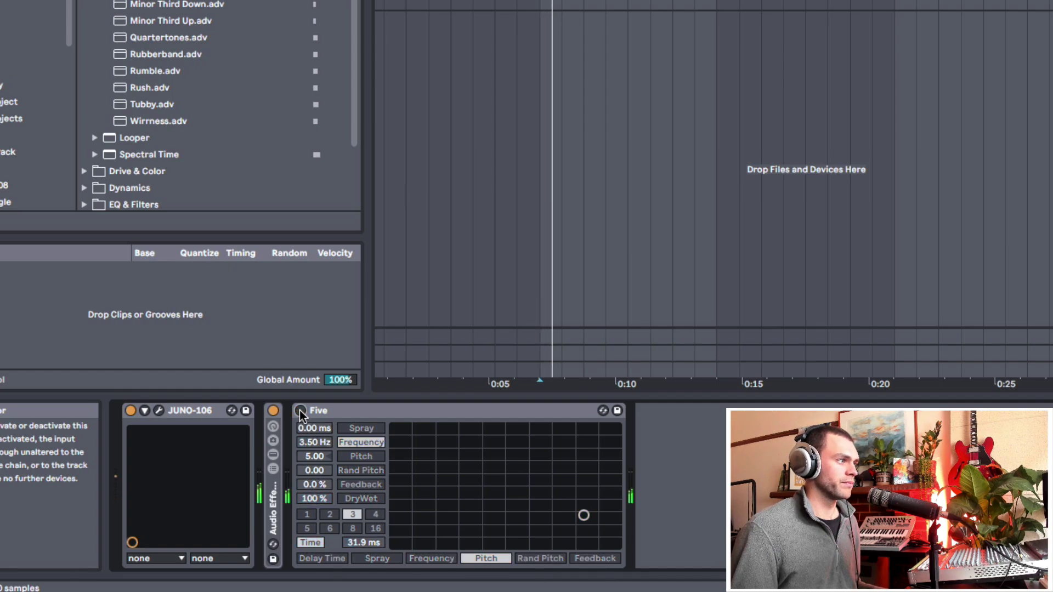
left_click(300, 410)
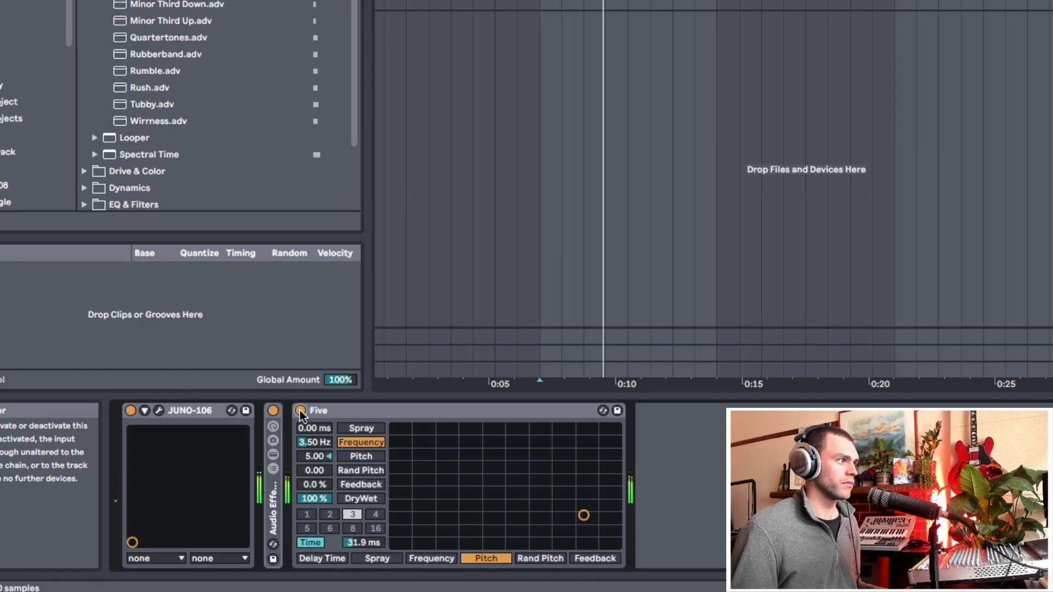
left_click(301, 410)
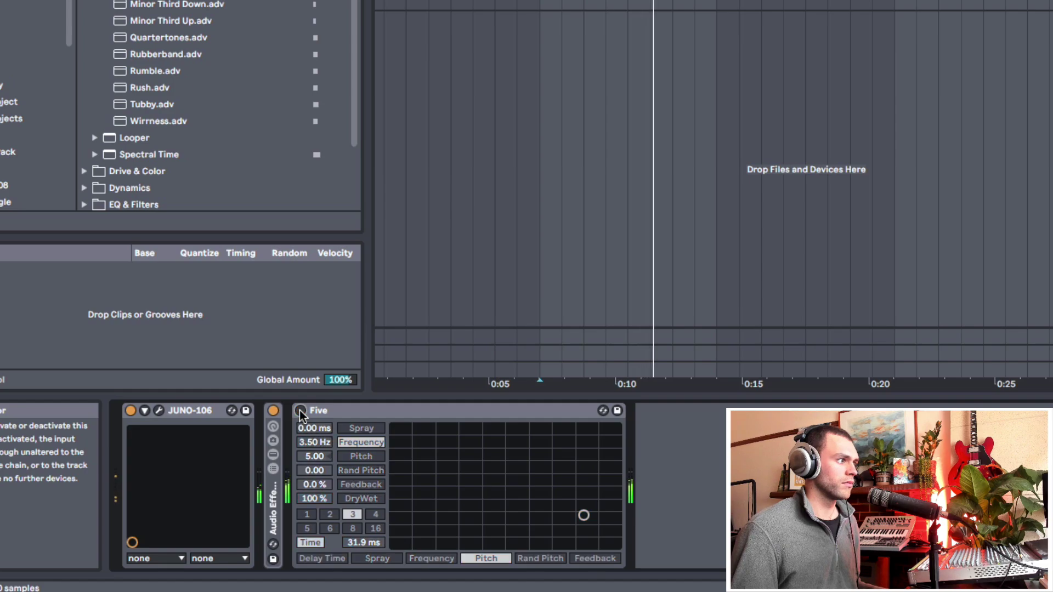
left_click(300, 410)
left_click(300, 410)
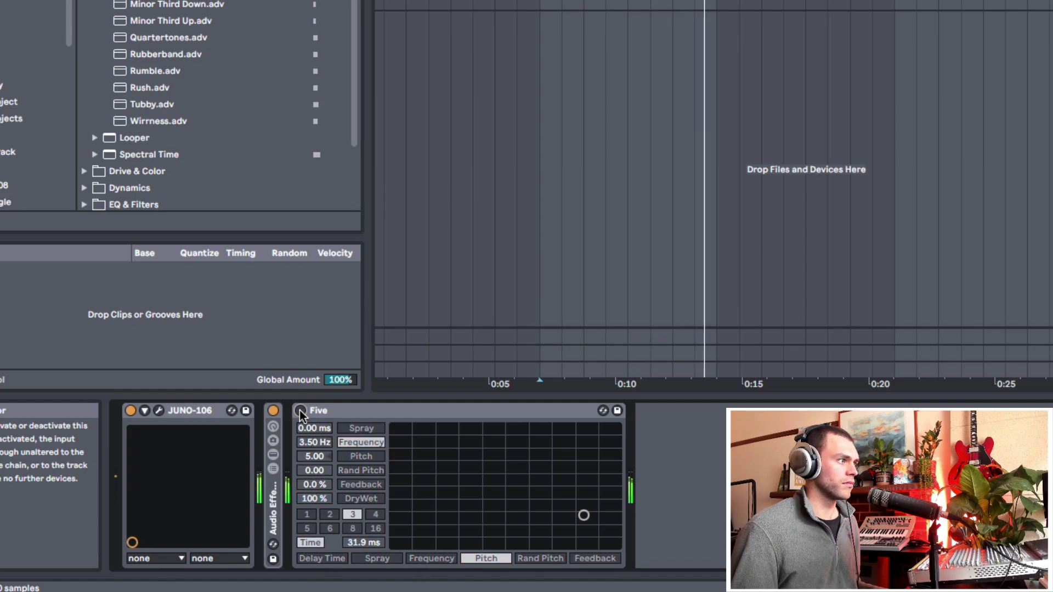
left_click(300, 410)
left_click(300, 410)
left_click(300, 411)
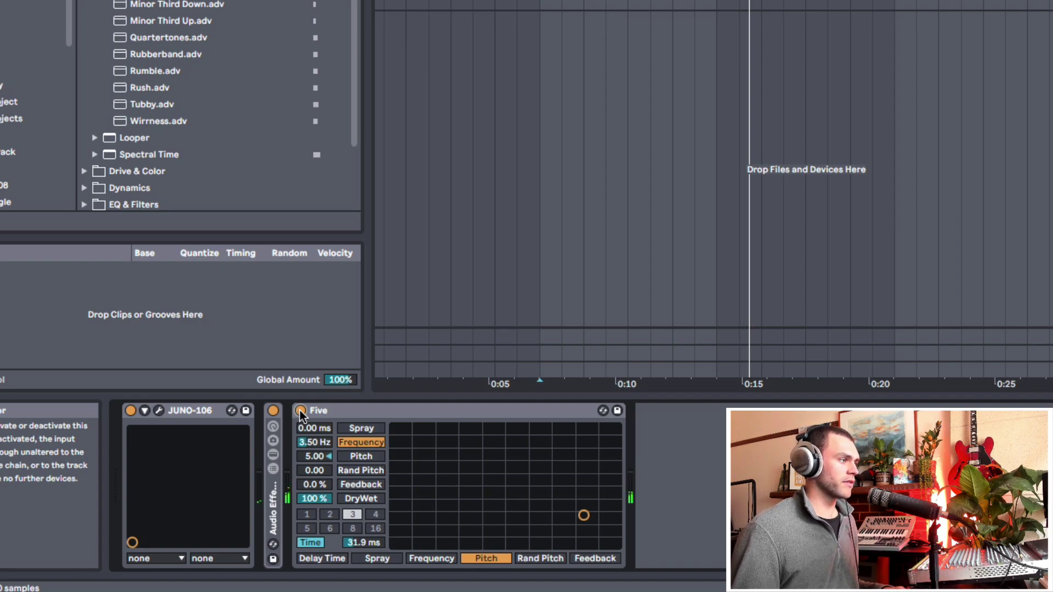
Set the Grain Delay's Pitch to 12.0 and play back the chord clip to hear it.
left_click(305, 455)
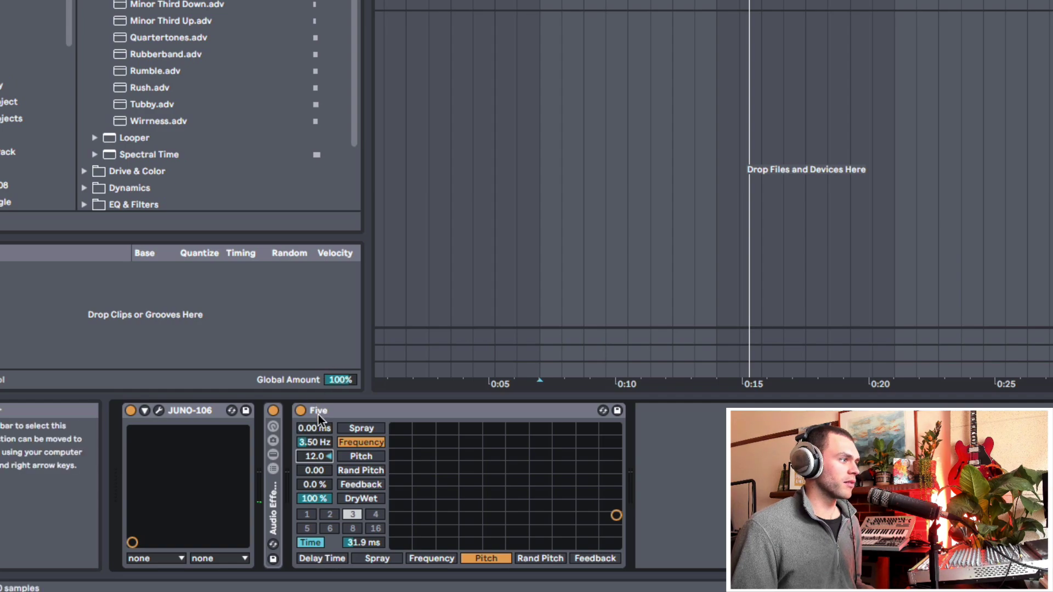
left_click(331, 405)
key("space")
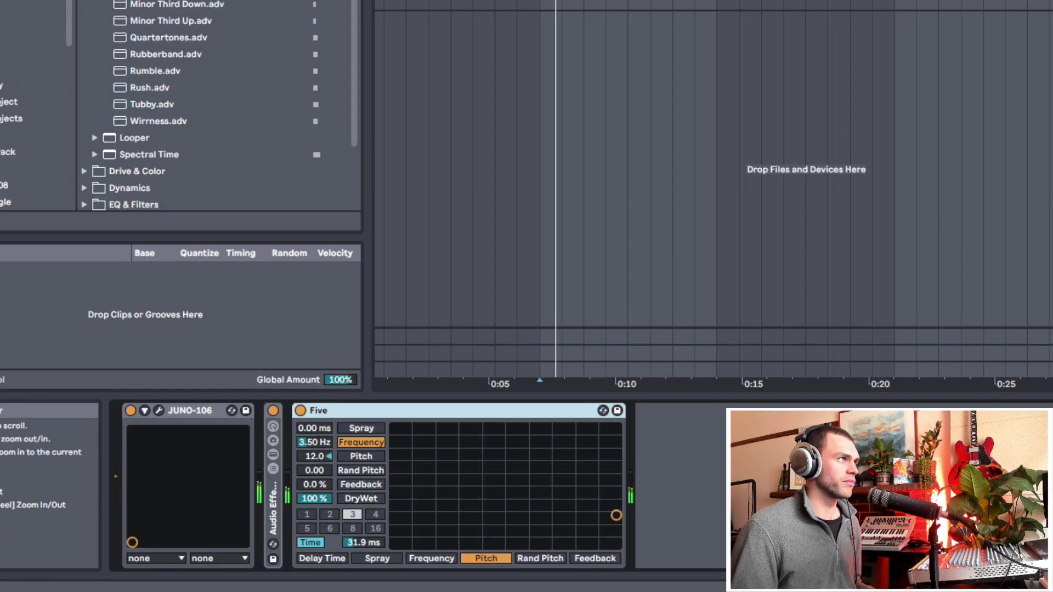
left_click_drag(596, 2, 596, 20)
scroll(596, 384, "down", 1)
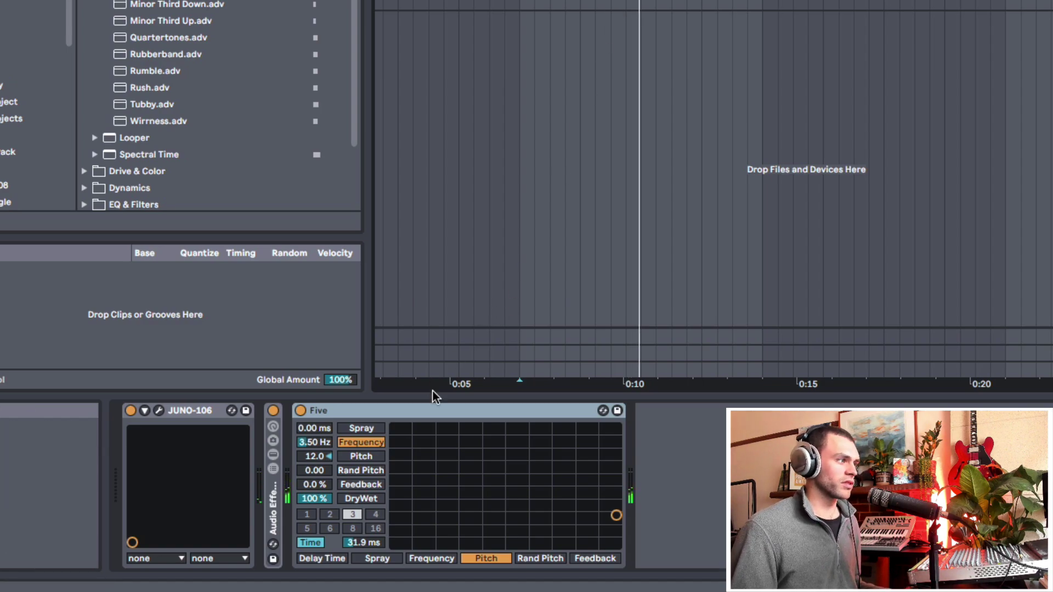
Group the Grain Delay into an Audio Effect Rack and show the rack's chain list.
left_click(341, 415)
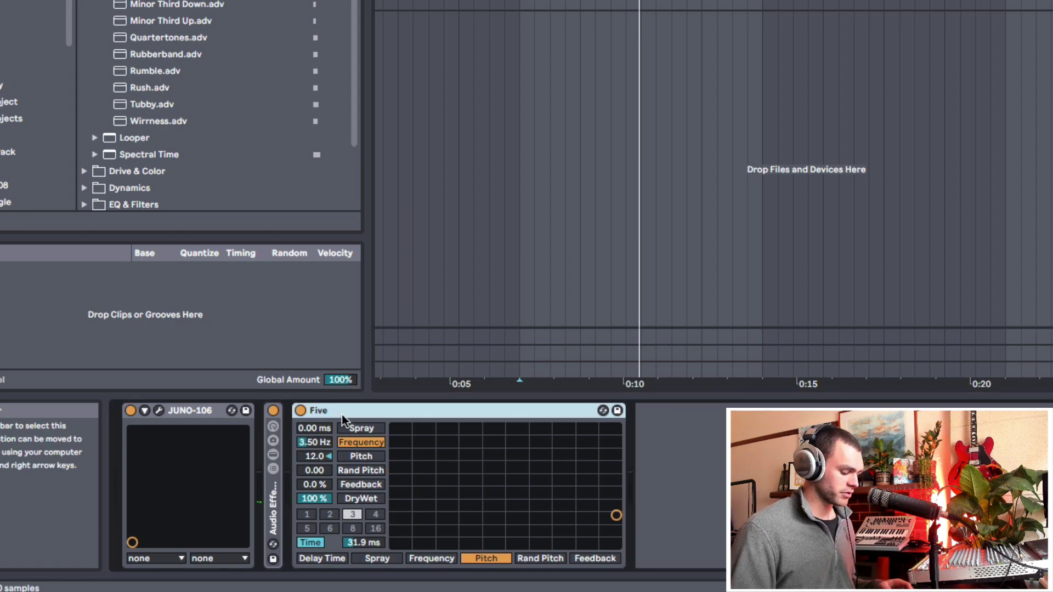
key("super+g")
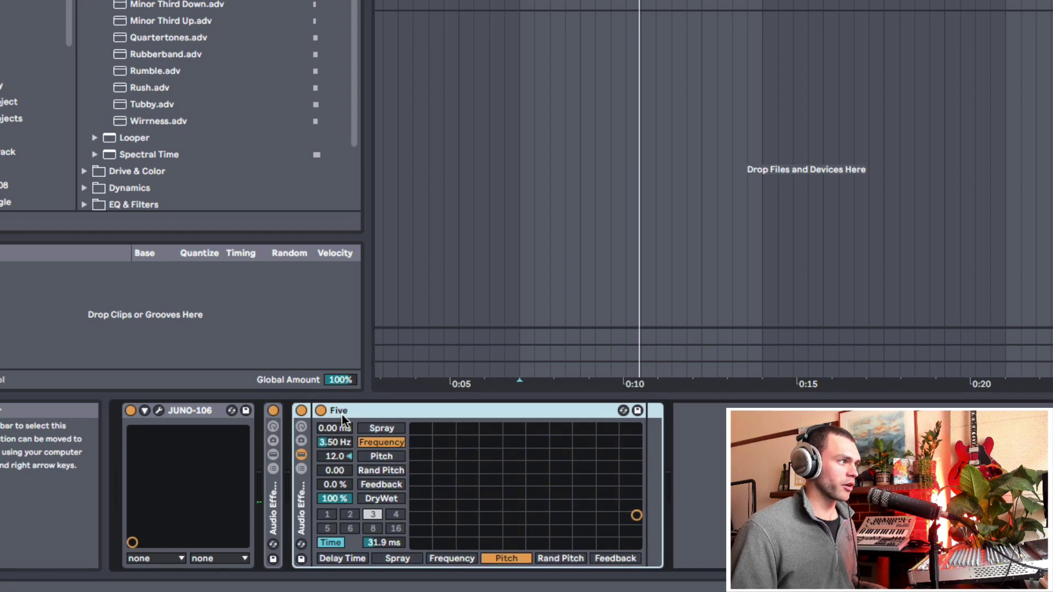
left_click(309, 465)
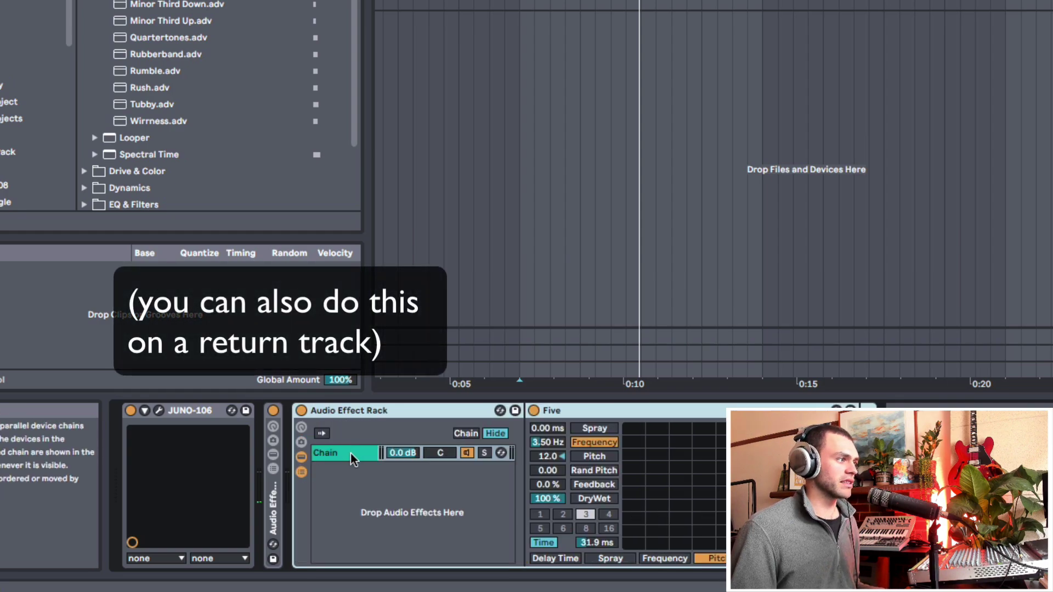
Add a second, empty chain named Dry to the rack and rename the Grain Delay chain SHIMMER.
left_click_drag(351, 453, 381, 505)
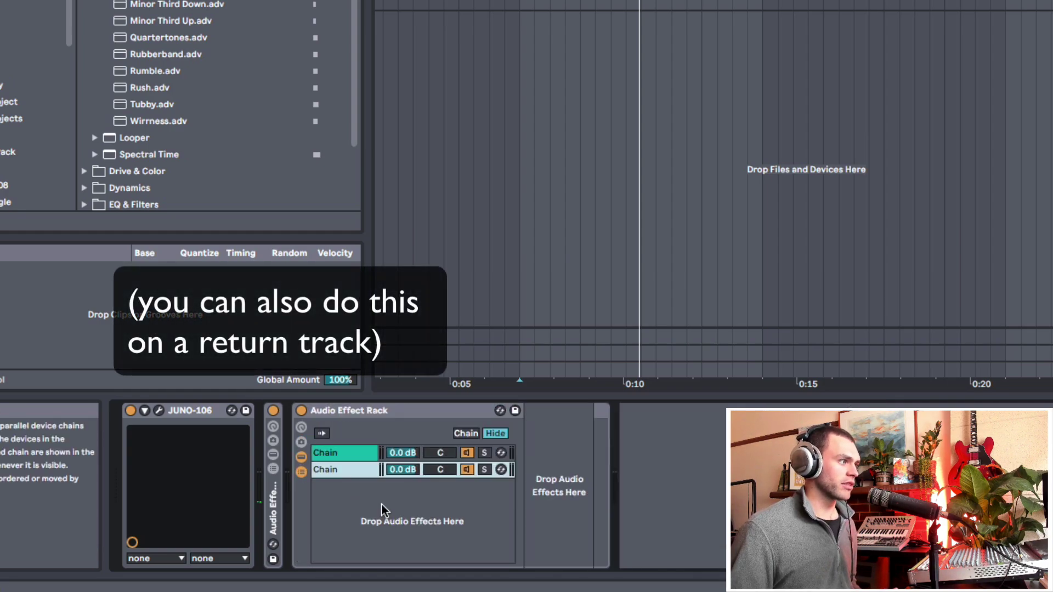
type("Dry")
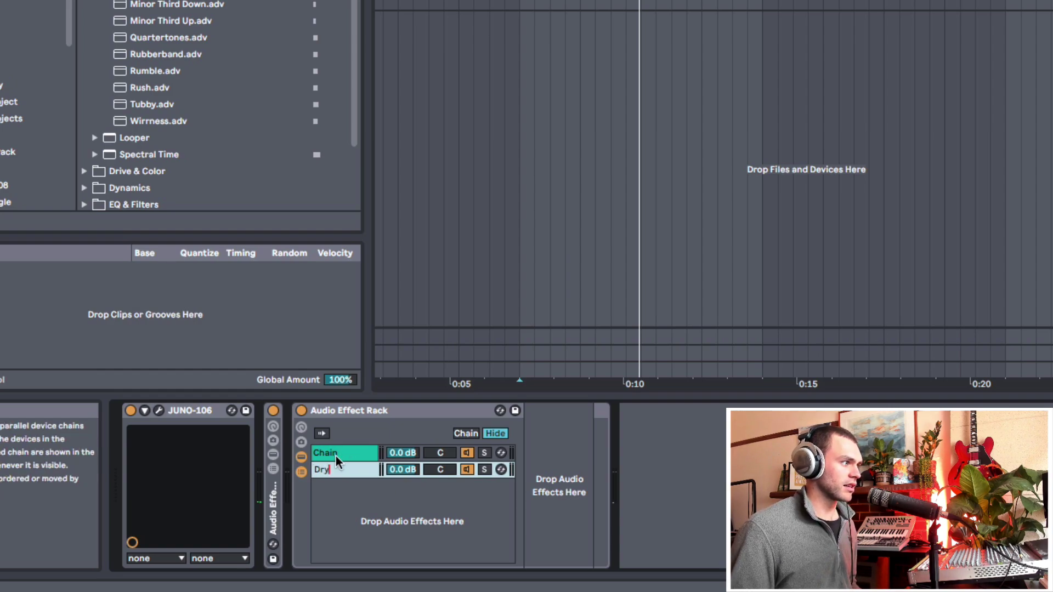
key("Return")
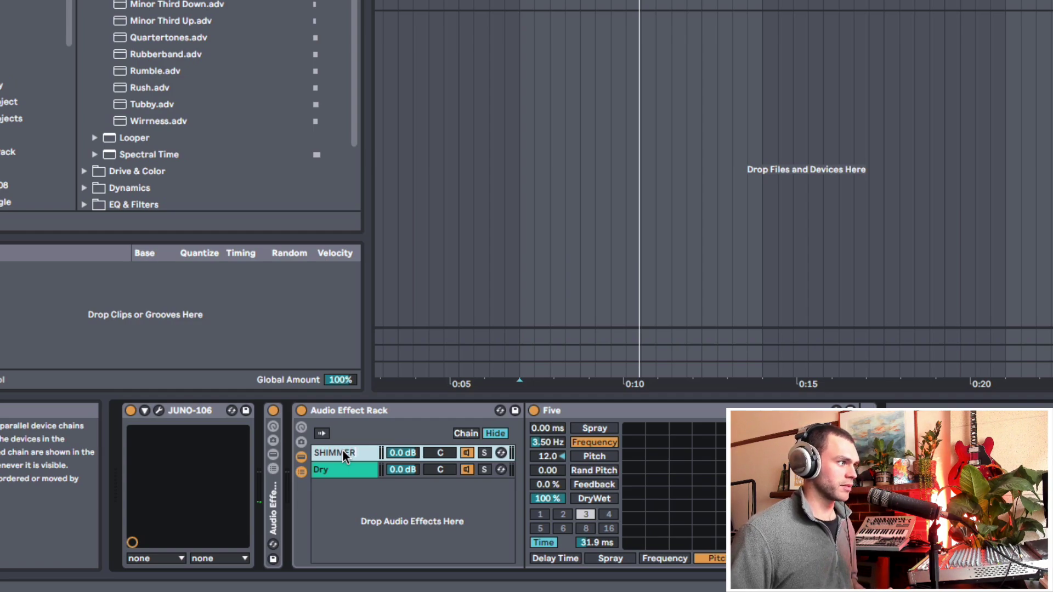
left_click(343, 451)
type("SHIMMER")
Mute the Dry chain and select the Grain Delay in the SHIMMER chain.
left_click(581, 409)
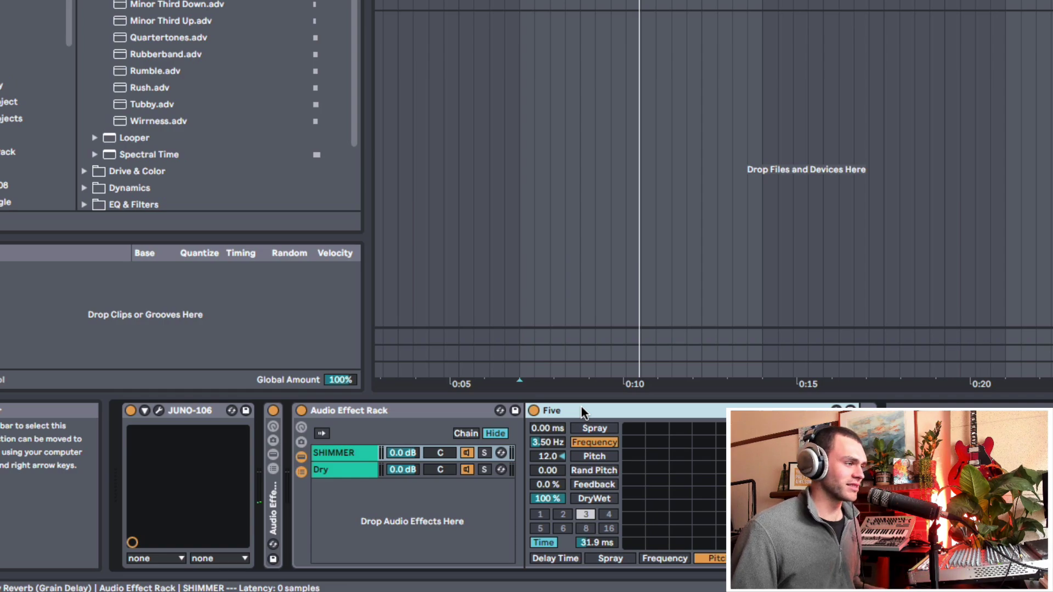
left_click(466, 467)
left_click(359, 448)
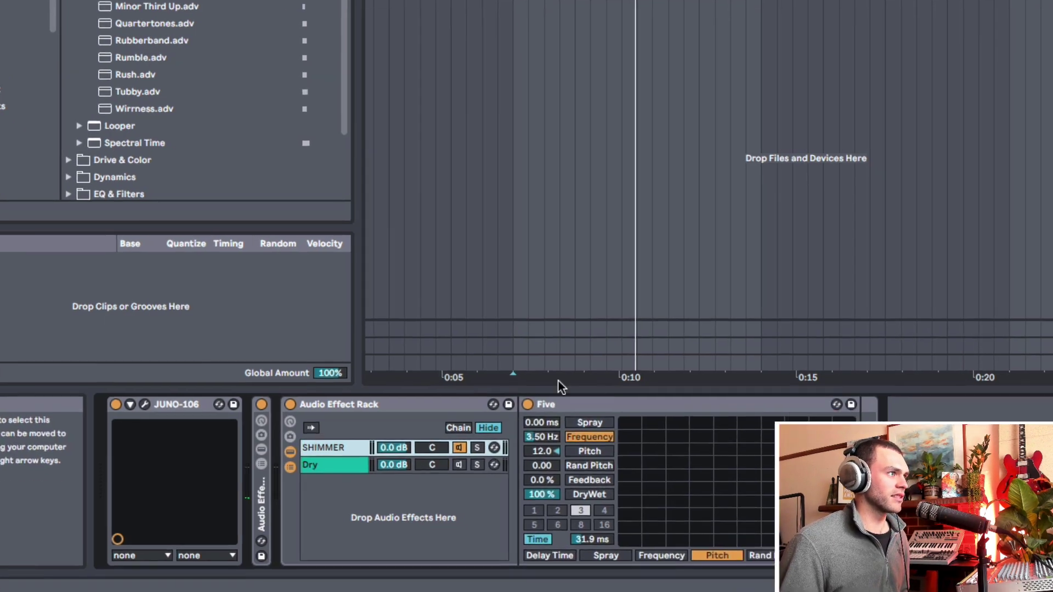
left_click(554, 410)
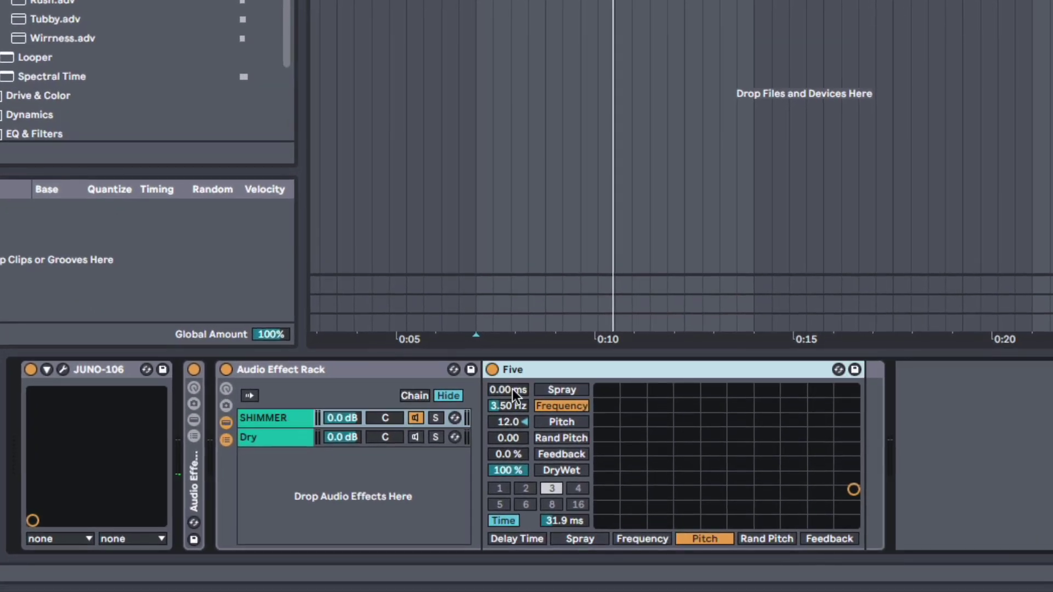
Set the Grain Delay's Spray to 167 ms and its Frequency to 4.43 Hz while listening.
mouse_move(512, 390)
left_mouse_down()
mouse_move(513, 373)
mouse_move(510, 396)
left_mouse_up()
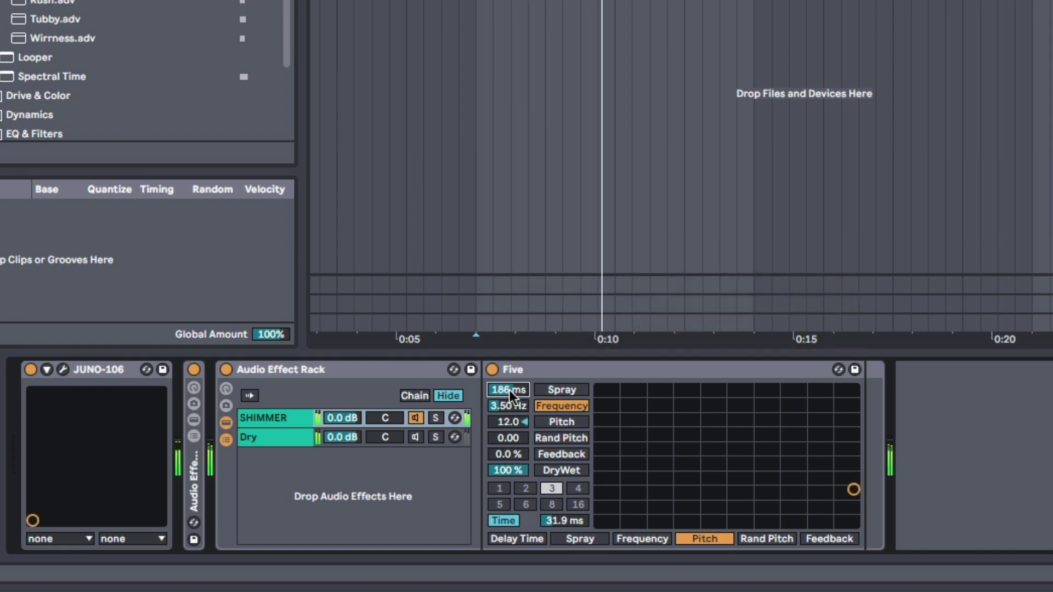
mouse_move(509, 389)
left_mouse_down()
mouse_move(509, 421)
mouse_move(510, 389)
left_mouse_up()
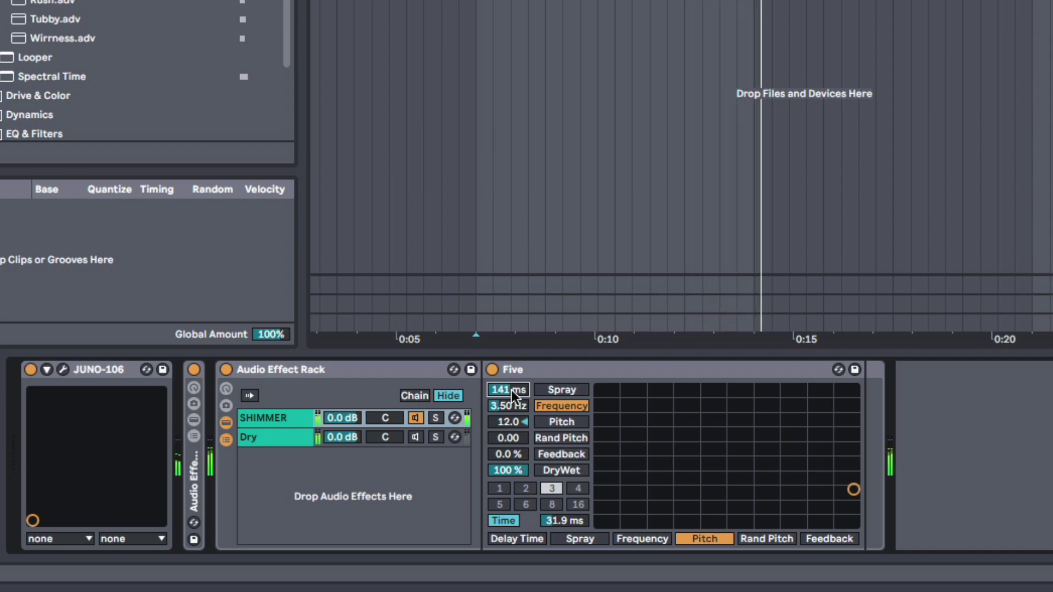
left_click_drag(505, 405, 505, 397)
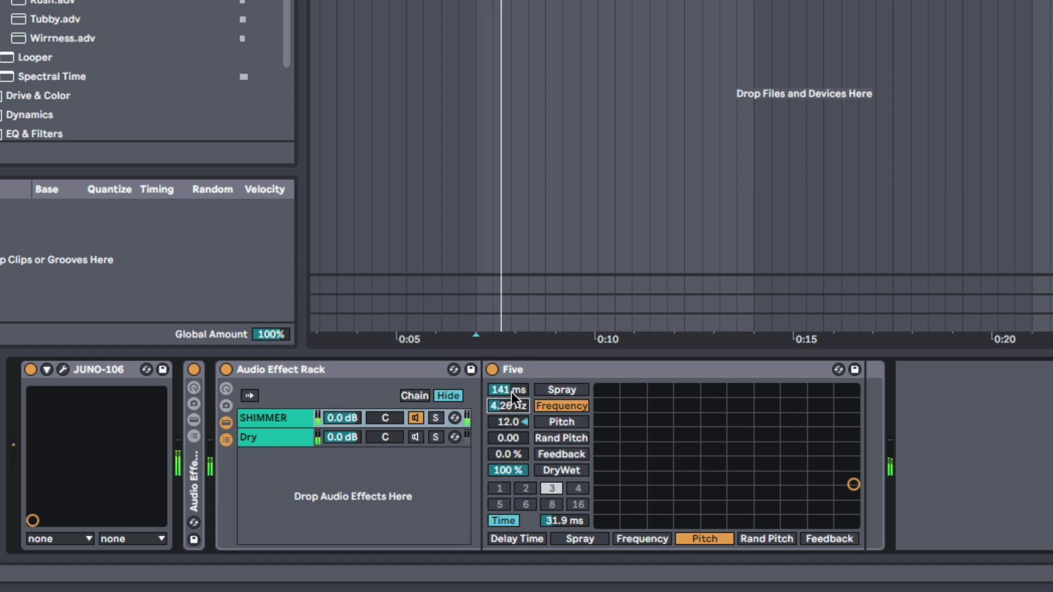
mouse_move(511, 393)
left_mouse_down()
mouse_move(511, 381)
mouse_move(512, 406)
left_mouse_up()
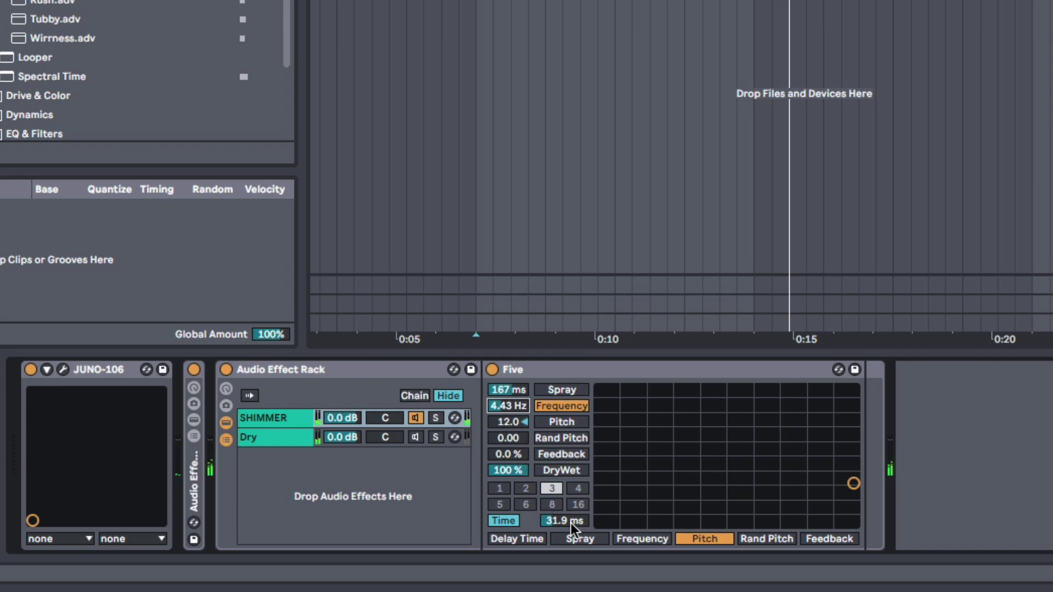
Set the Grain Delay's delay time to 104 ms and lower its Dry/Wet amount.
left_click_drag(564, 521, 564, 499)
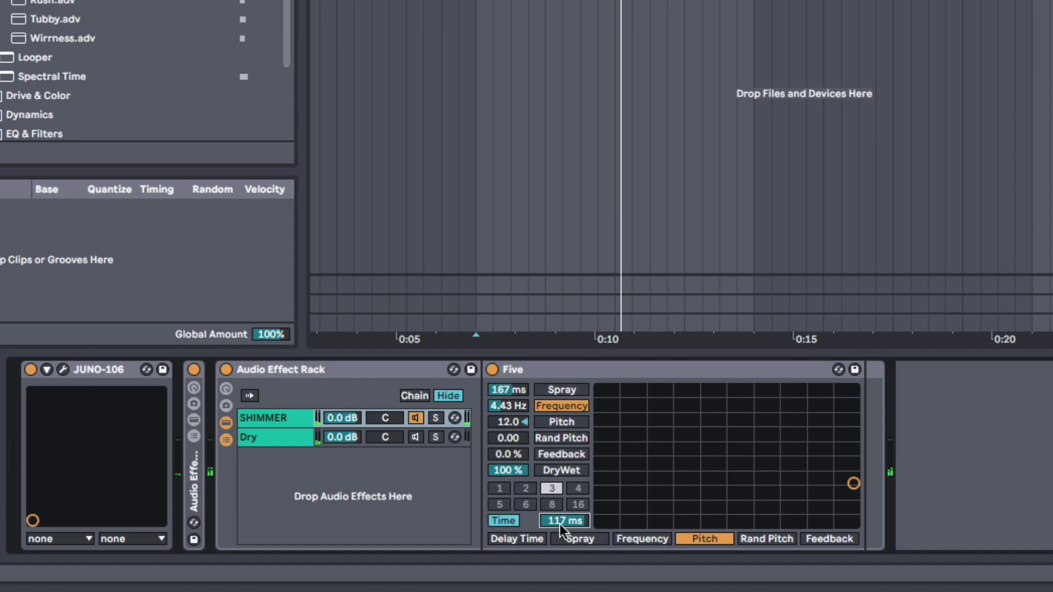
left_click_drag(560, 525, 558, 520)
left_click_drag(500, 470, 500, 475)
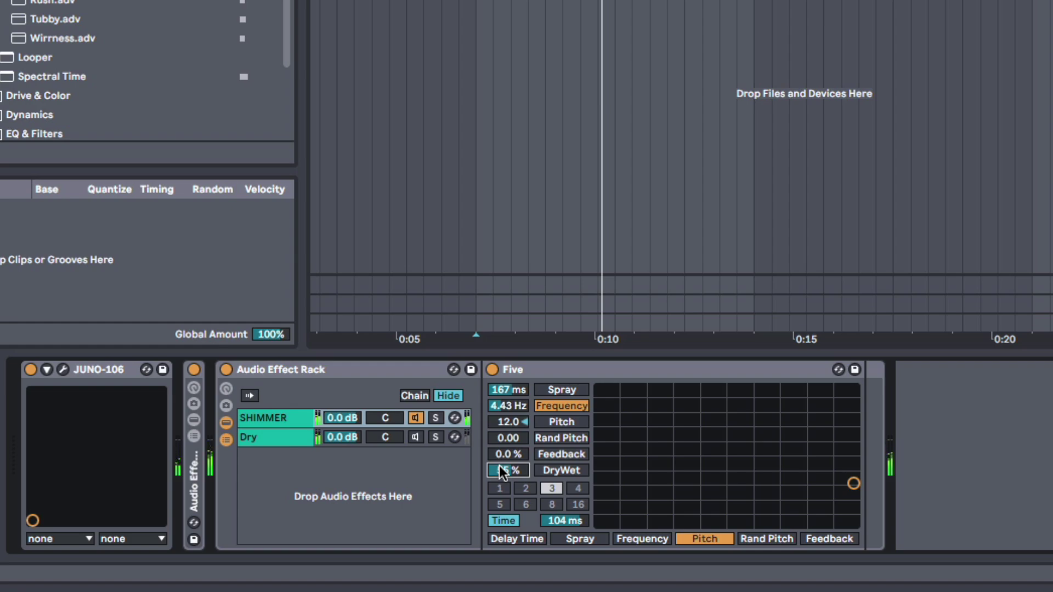
Set the Dry/Wet amount of the Grain Delay in the SHIMMER chain to 52 %.
left_click_drag(502, 469, 502, 470)
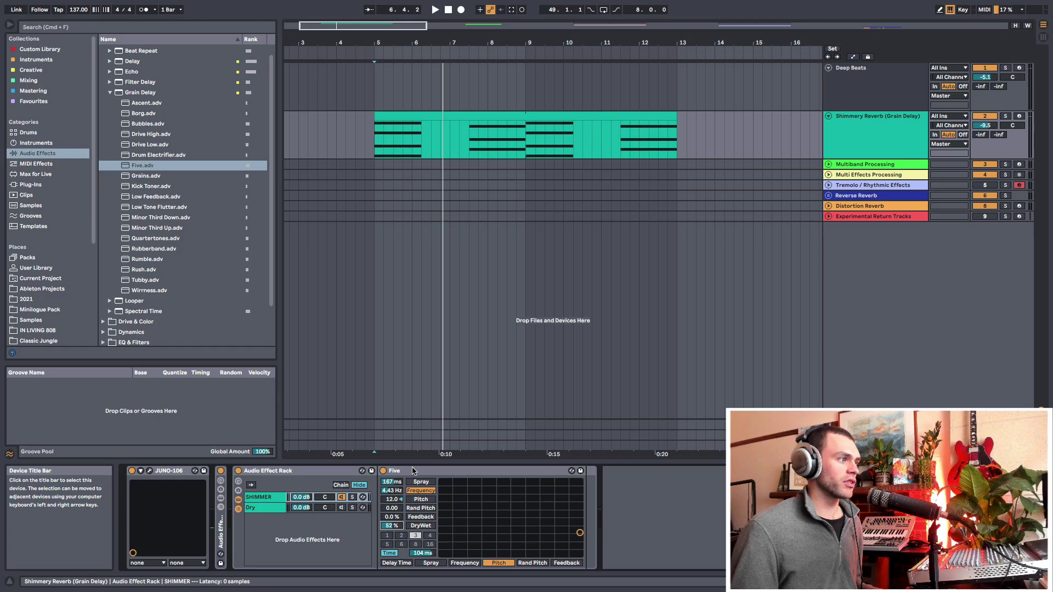
left_click(547, 369)
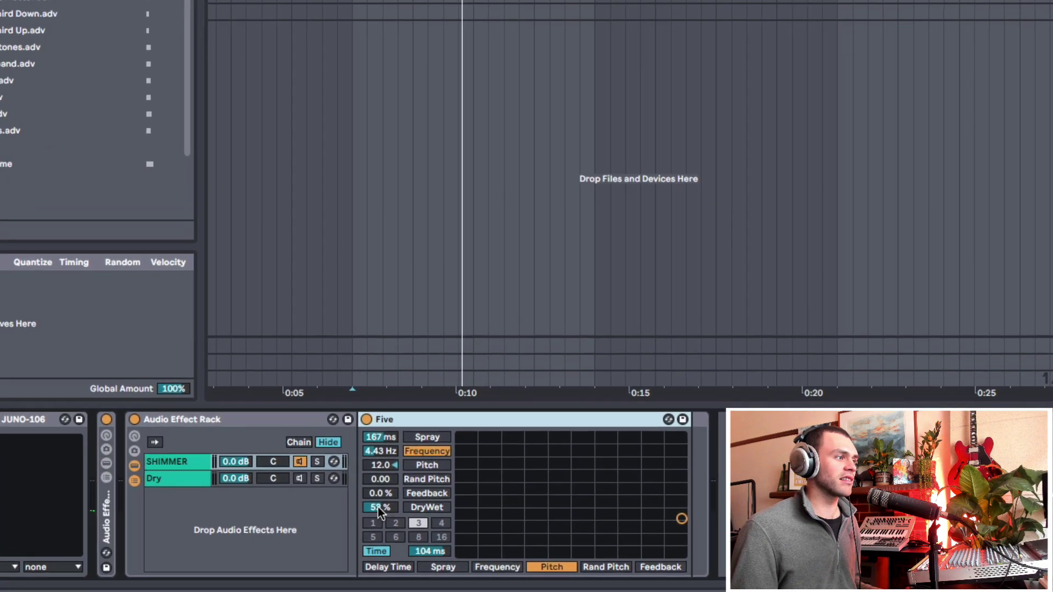
mouse_move(381, 494)
left_mouse_down()
mouse_move(381, 483)
mouse_move(385, 499)
left_mouse_up()
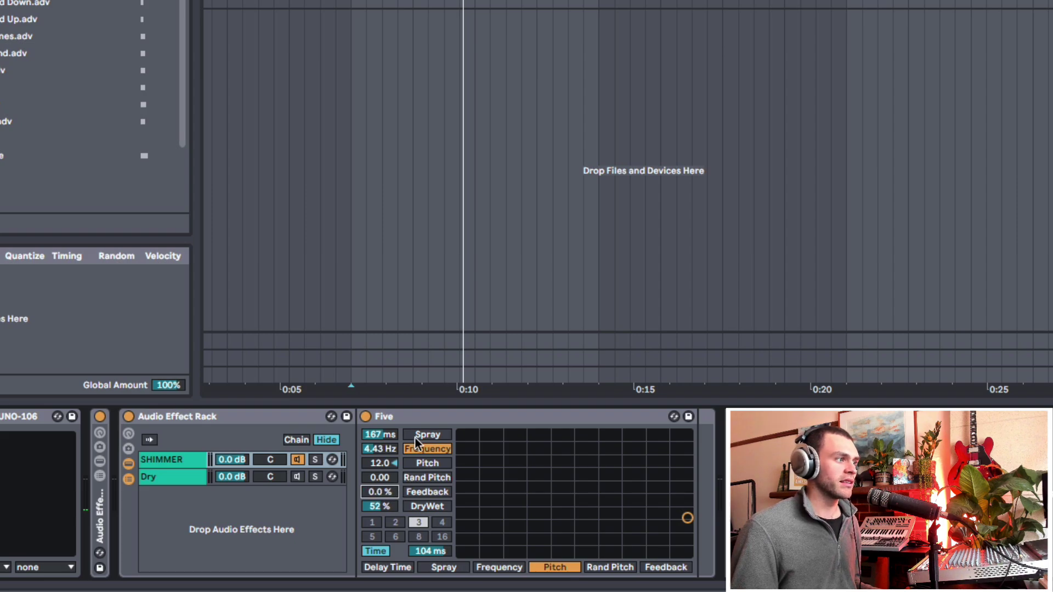
left_click(381, 463)
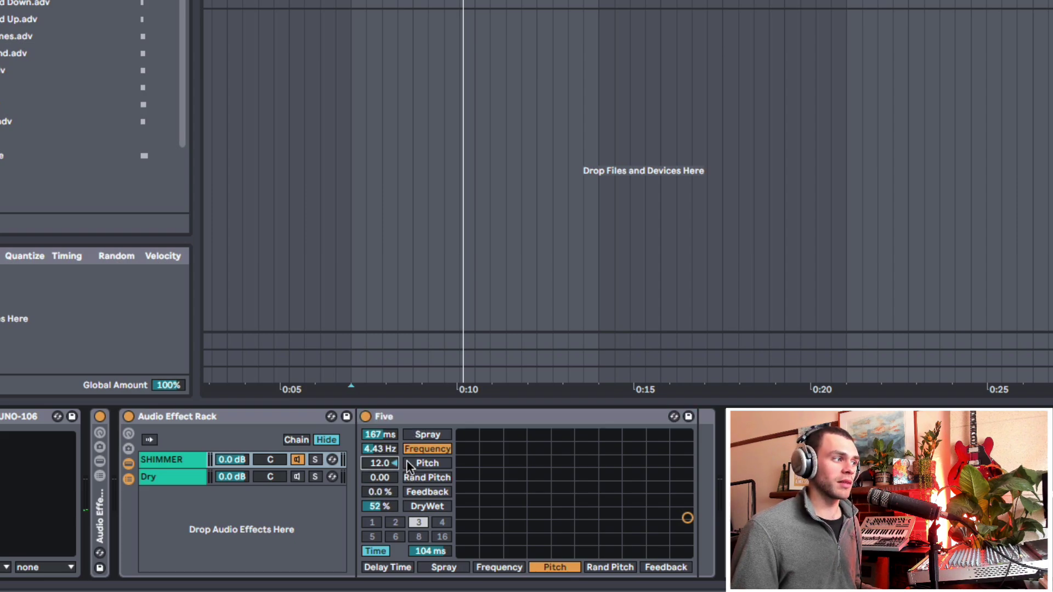
left_click_drag(382, 493, 395, 513)
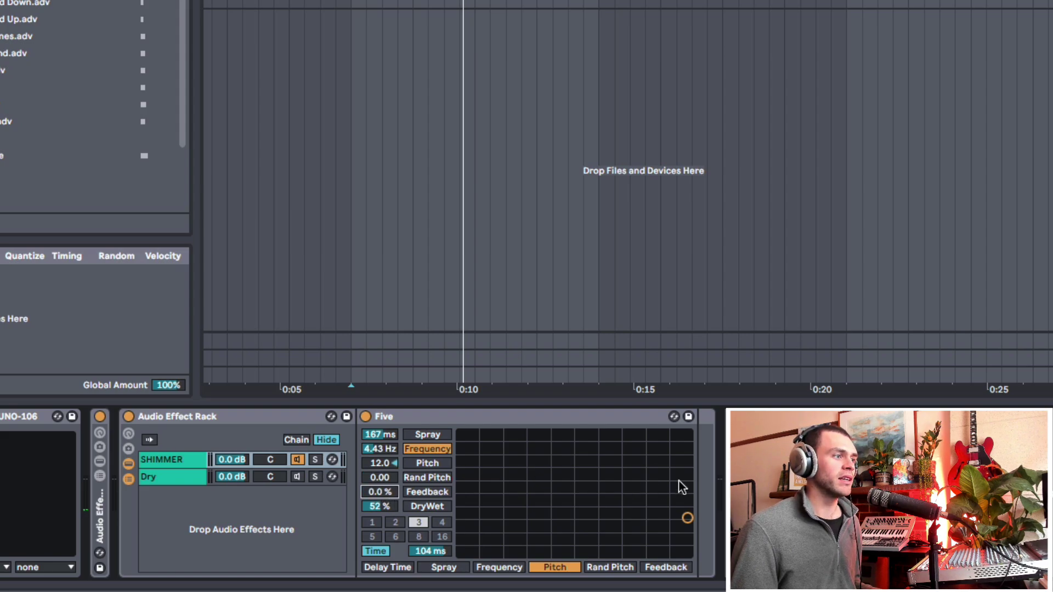
left_click(702, 491)
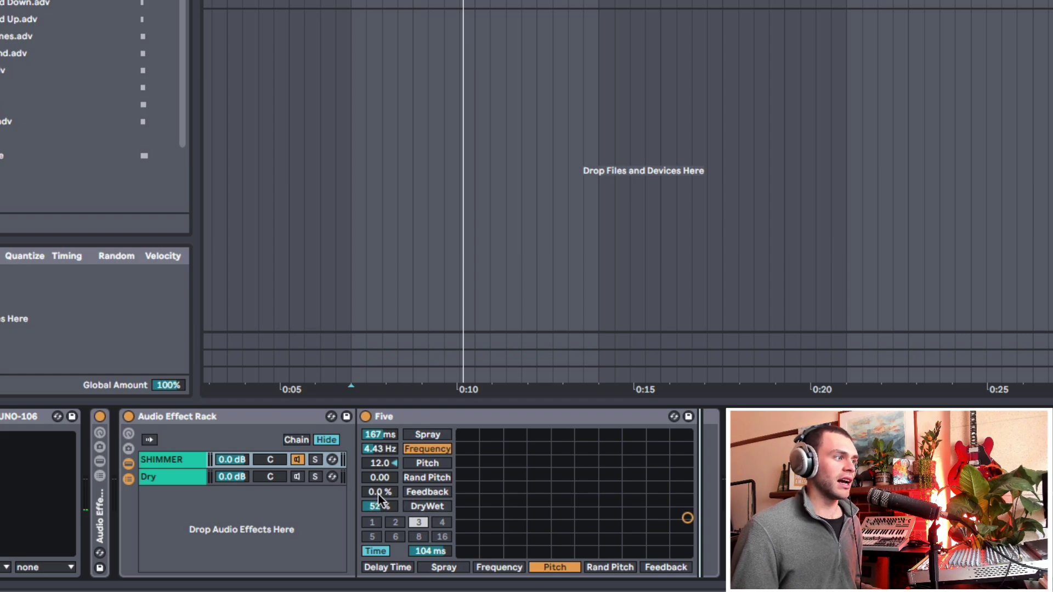
left_click(401, 465)
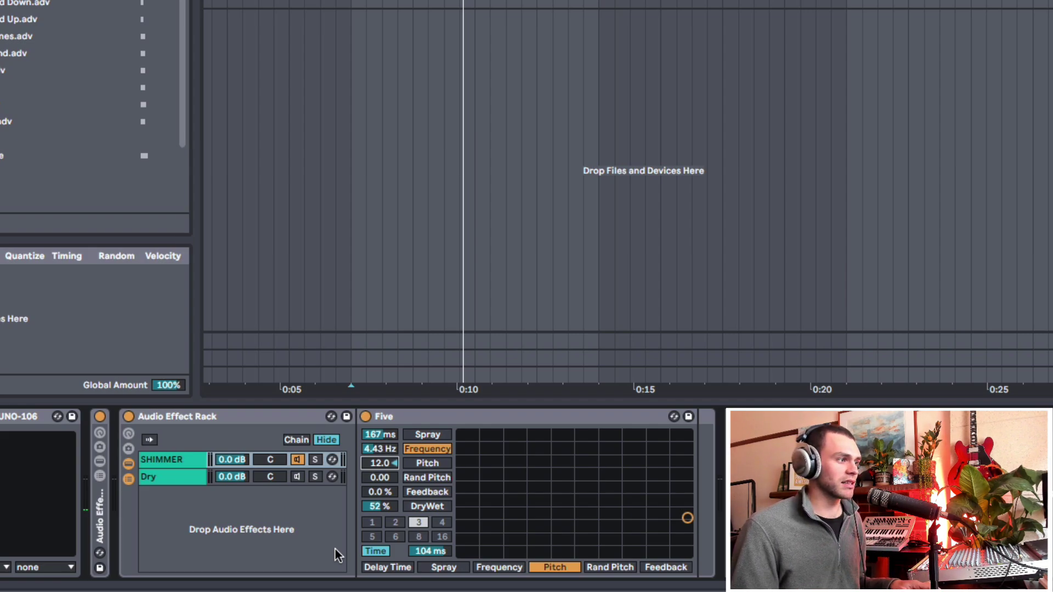
Set the Grain Delay's Feedback to 31 % and its Dry/Wet to 53 % while listening to the chords.
left_click(386, 492)
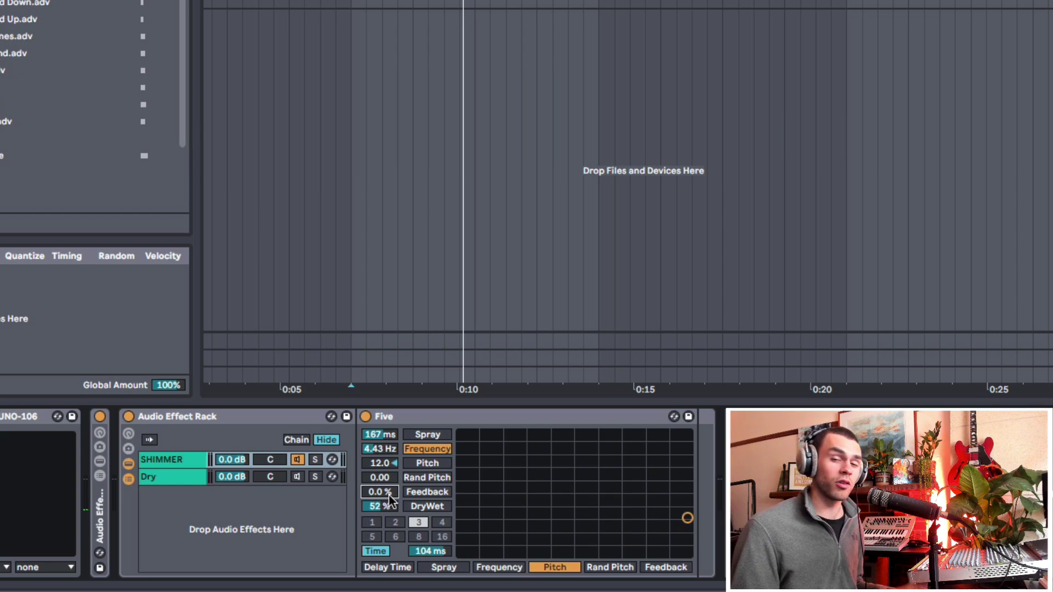
left_click_drag(387, 493, 387, 461)
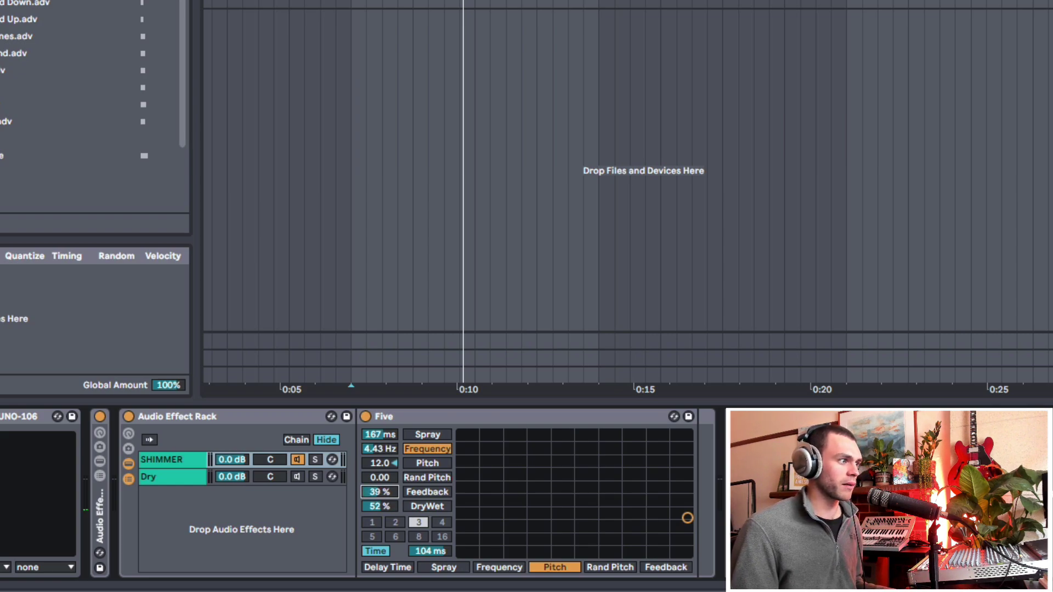
left_click_drag(383, 510, 384, 491)
key("space")
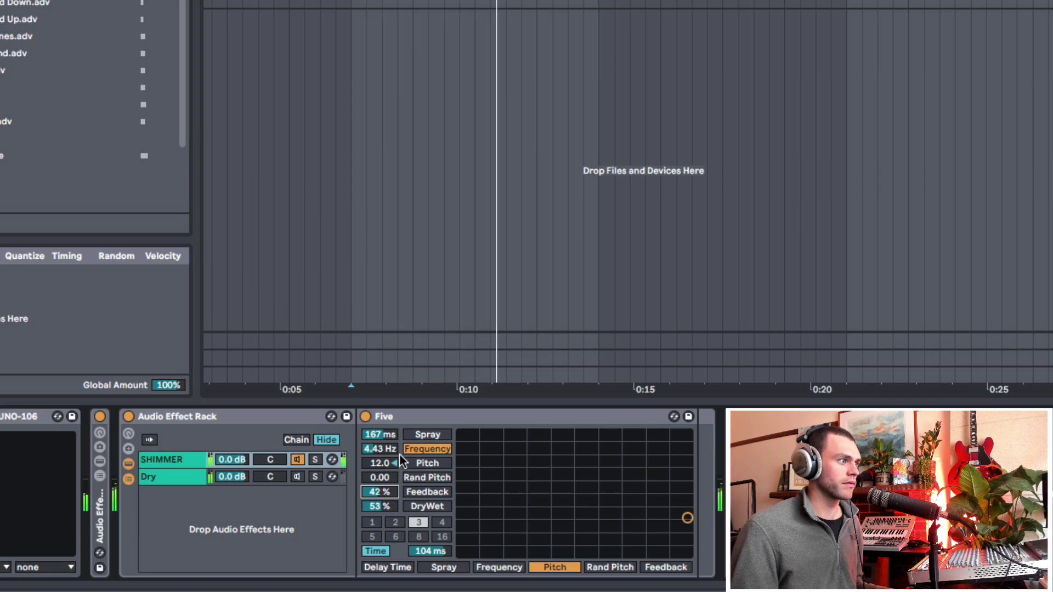
left_click_drag(387, 492, 386, 499)
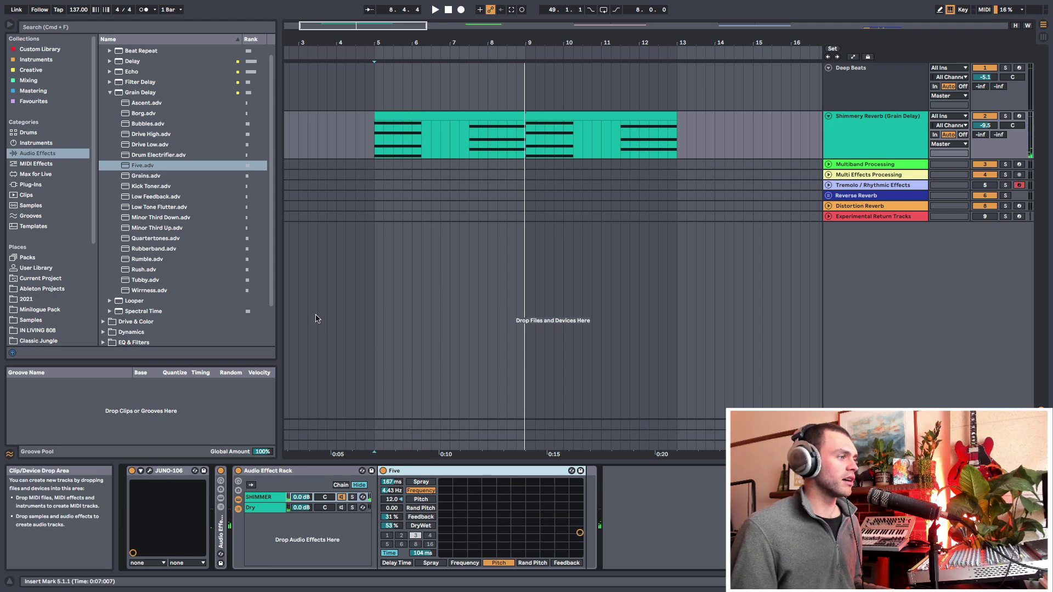
Add the default Reverb from the Reverb & Resonance effects after the Grain Delay in the SHIMMER chain.
left_click(110, 91)
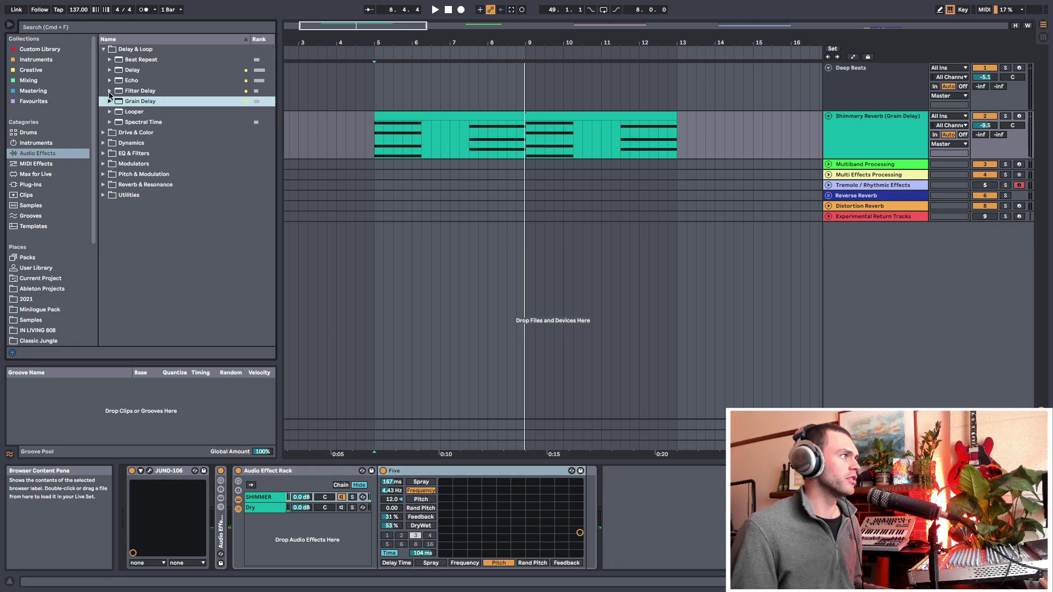
left_click(103, 185)
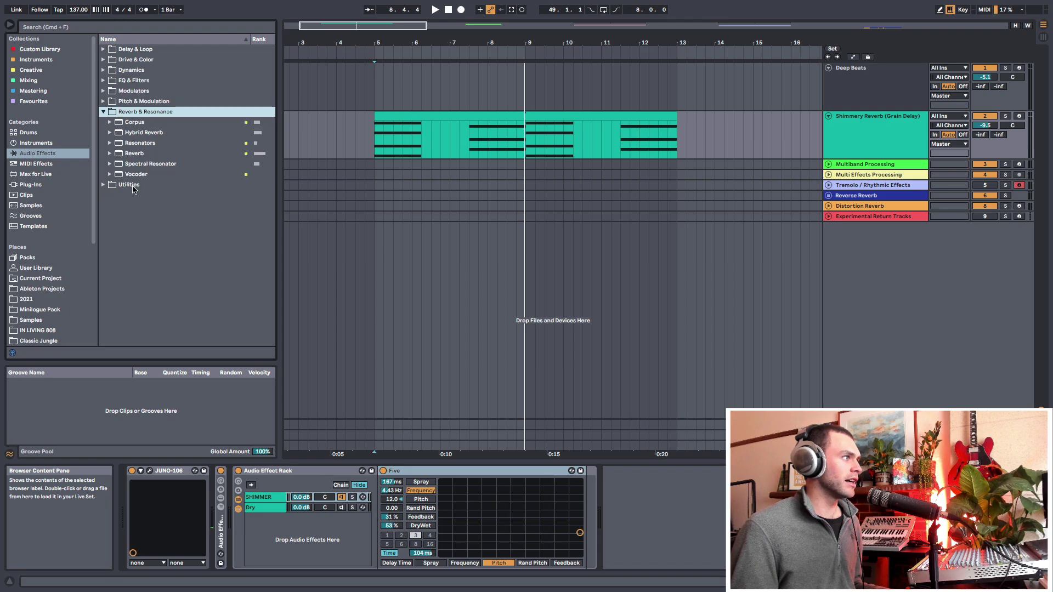
left_click_drag(131, 150, 592, 466)
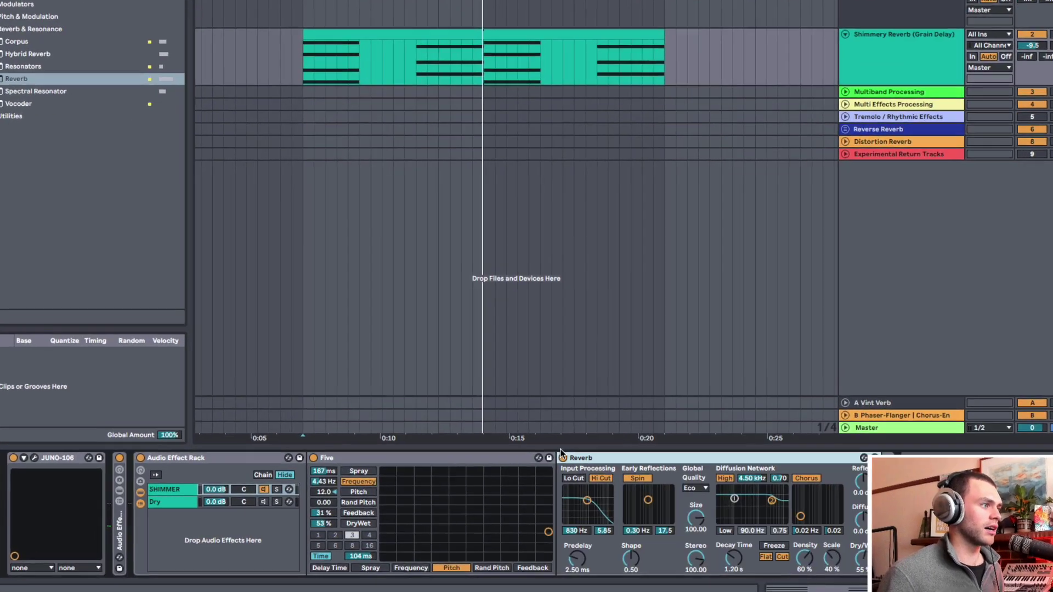
left_click(355, 498)
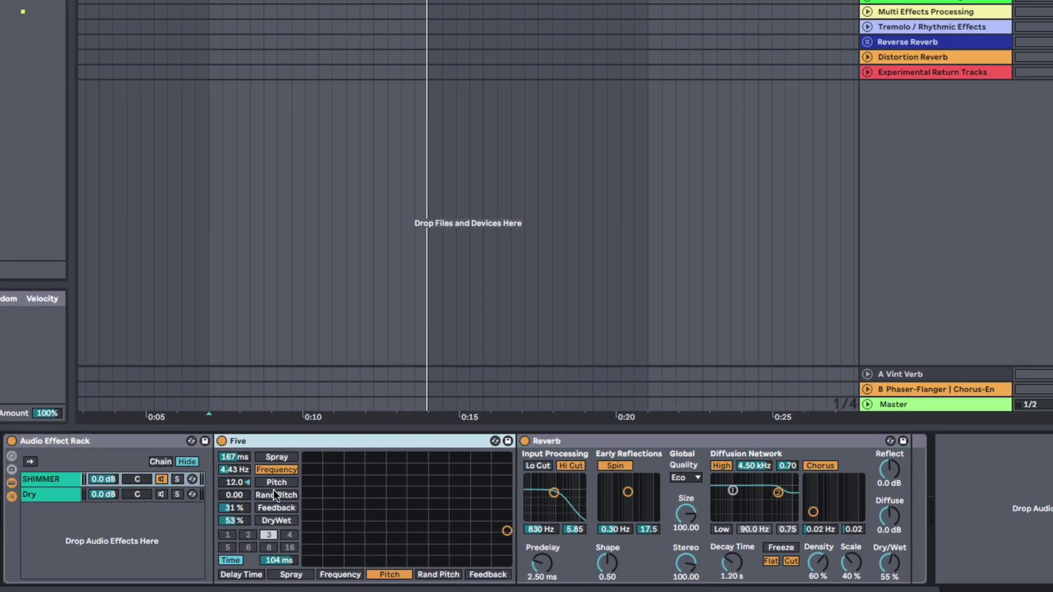
Set the Reverb's Decay Time to 5.70 s, its Reflect level to 5.8 dB and its Diffuse level to 5.6 dB.
left_click_drag(732, 562, 732, 543)
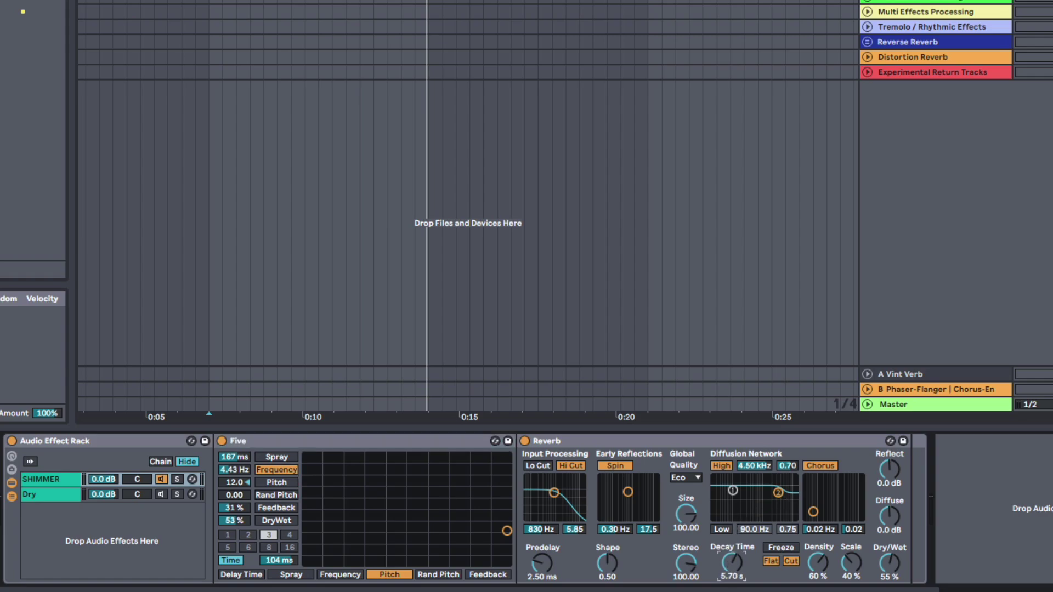
mouse_move(893, 517)
left_mouse_down()
mouse_move(891, 448)
mouse_move(890, 520)
left_mouse_up()
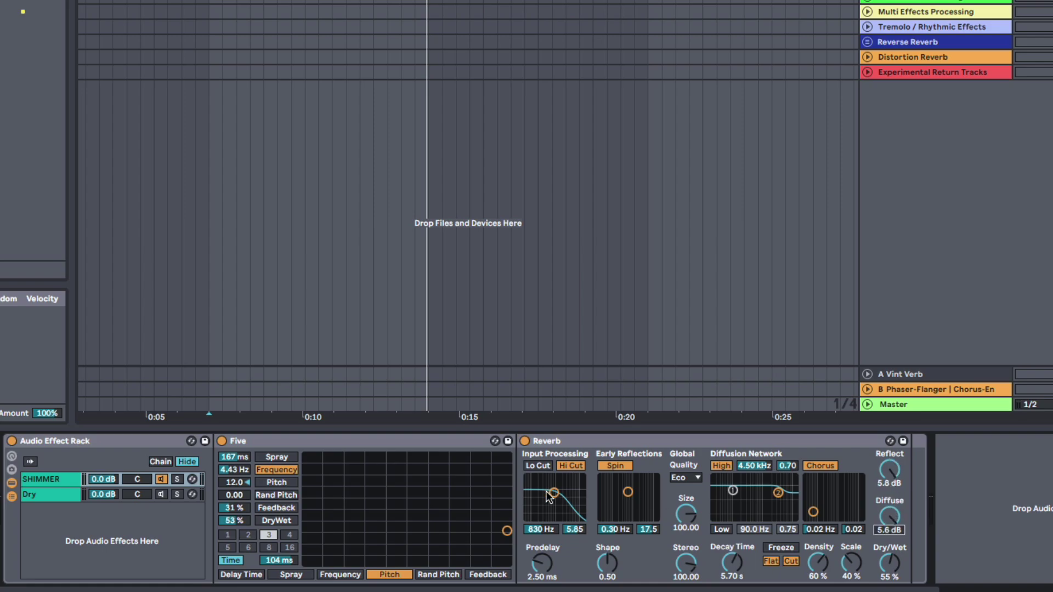
Turn on the Reverb's Lo Cut and set its input filter to 1.24 kHz with a width of 5.46.
left_click(536, 467)
left_click_drag(553, 492, 555, 494)
left_click(543, 468)
left_click(546, 470)
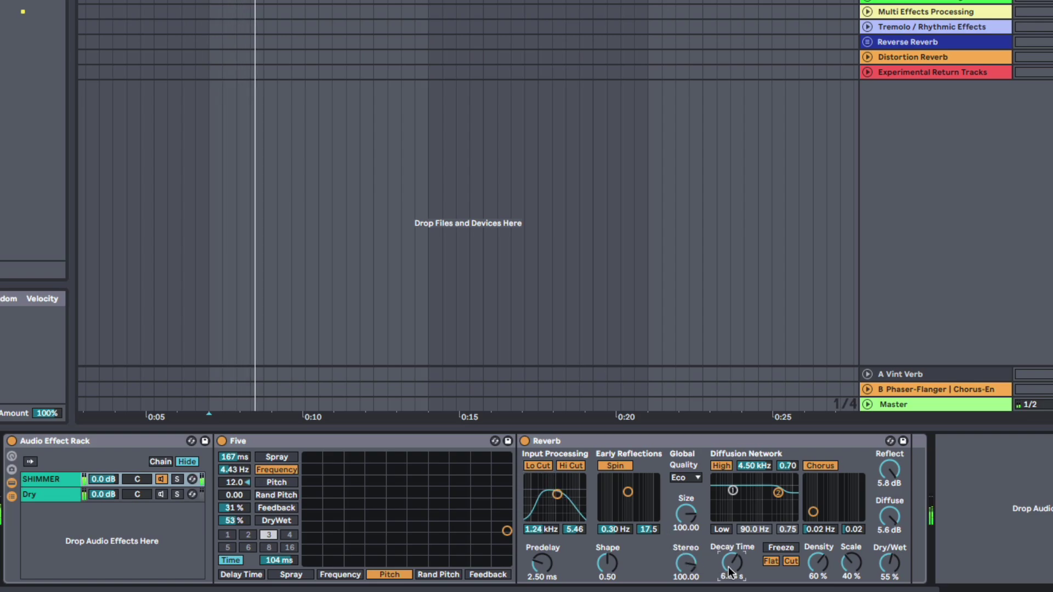
Fine-tune the Reverb's Decay Time to 6.24 s and the Grain Delay's Feedback to 27 % during playback.
left_click_drag(724, 570, 729, 567)
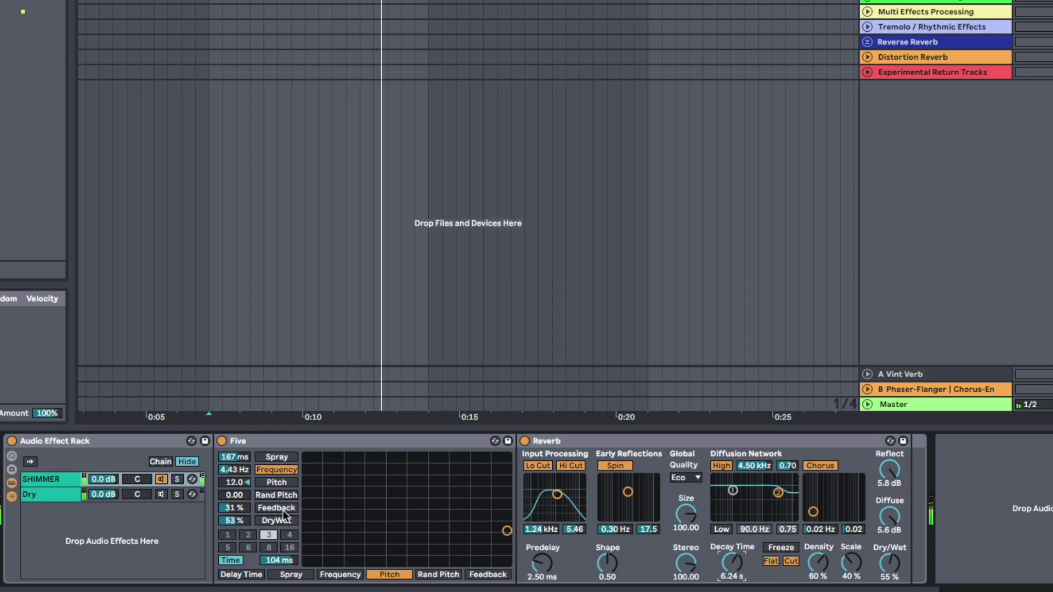
left_click_drag(233, 507, 234, 512)
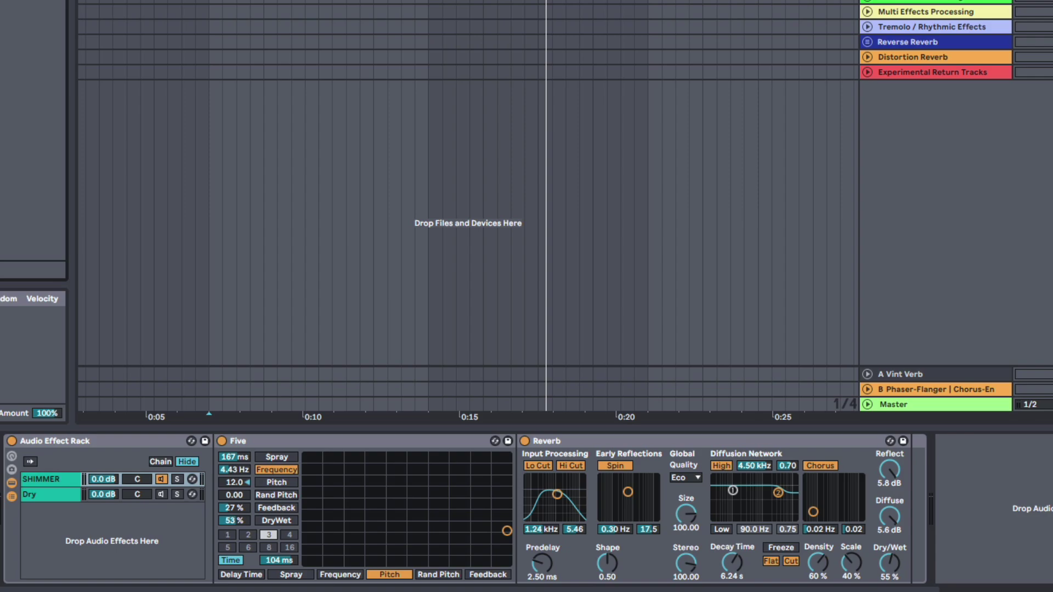
Add a Delay after the Reverb in the SHIMMER chain with Dry/Wet at 100 % and Feedback at 42 %.
left_click_drag(682, 384, 928, 518)
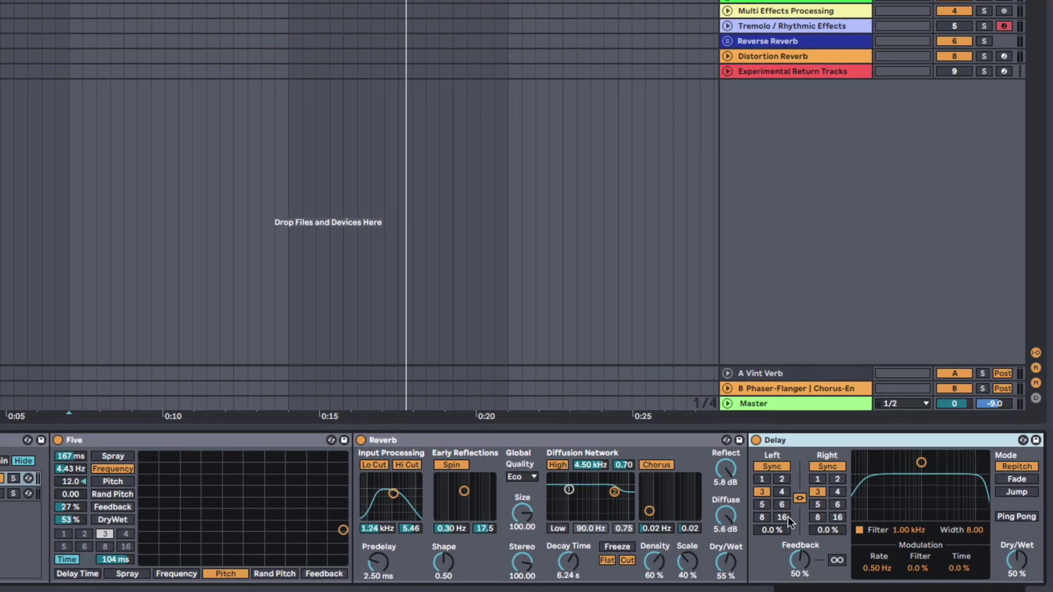
scroll(770, 517, "right", 3)
left_click_drag(906, 566, 914, 527)
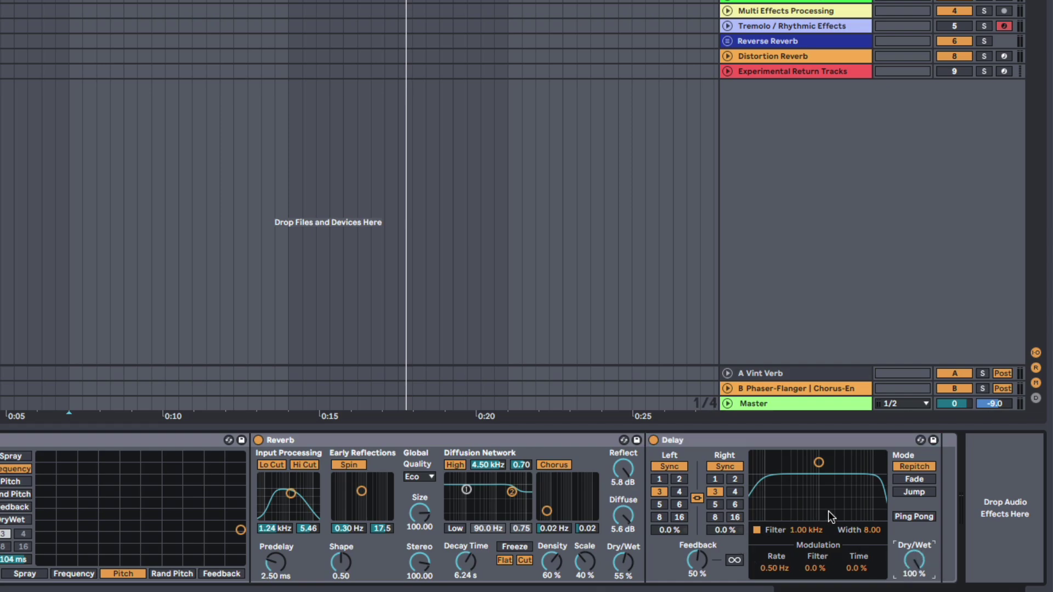
left_click_drag(693, 572, 693, 577)
Turn on the Delay's Ping Pong mode, unlink its channels and set the left to 1 and the right to 2 sixteenths.
left_click(719, 481)
left_click(731, 480)
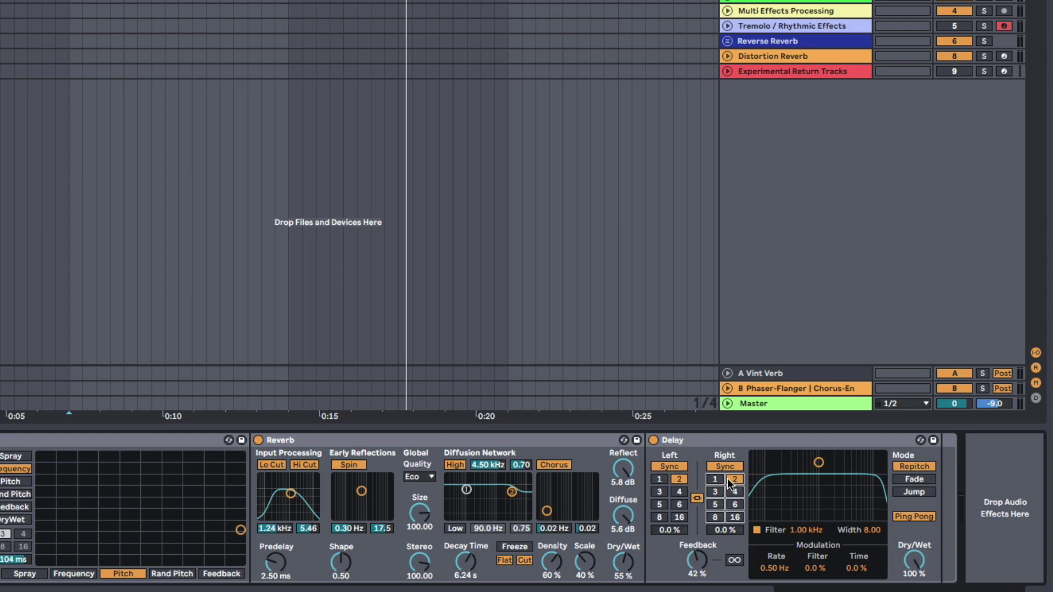
left_click(696, 497)
left_click(696, 498)
left_click(659, 479)
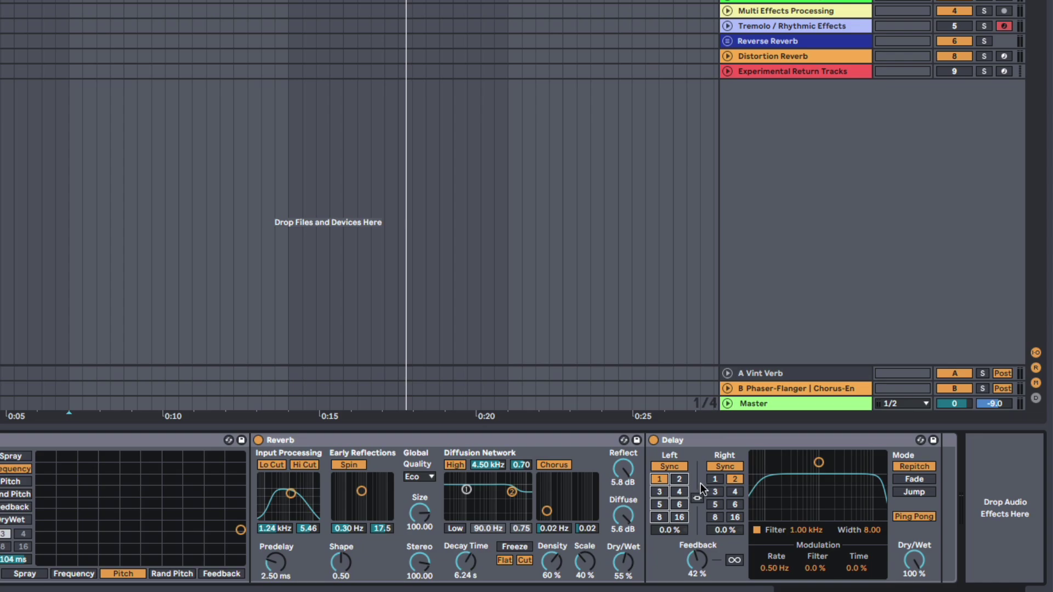
Switch the Delay from Sync to Time and set the left channel to 134 ms and the right channel to 306 ms.
left_click(673, 467)
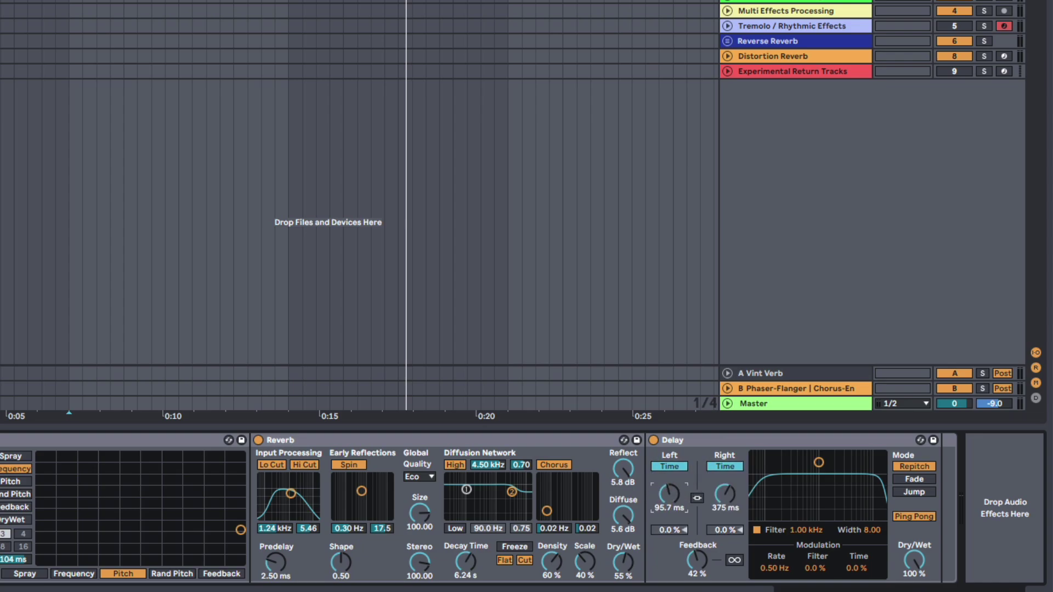
left_click_drag(673, 492, 674, 485)
key("space")
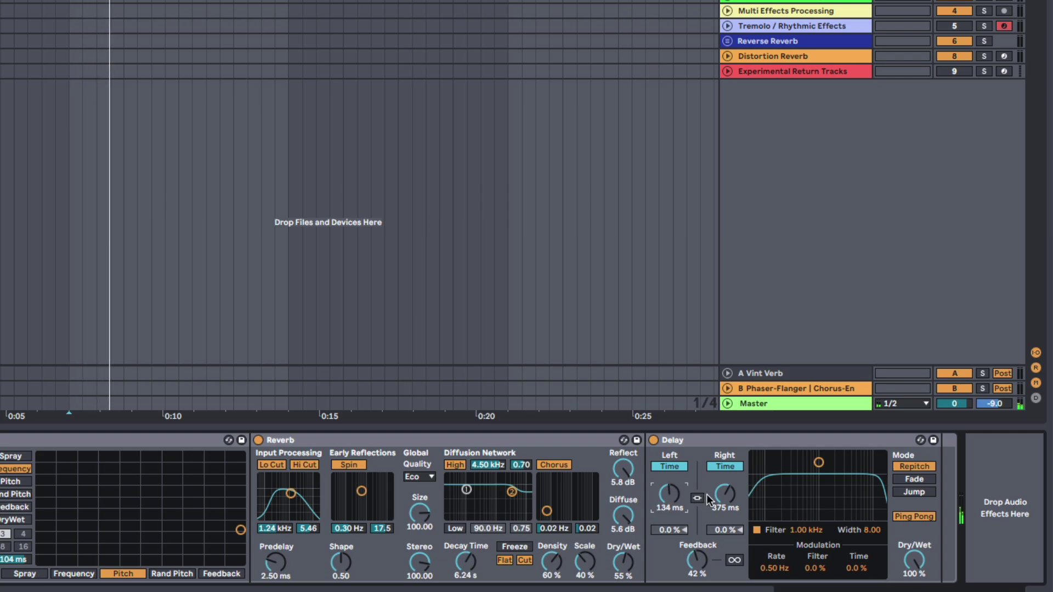
left_click_drag(723, 495, 723, 502)
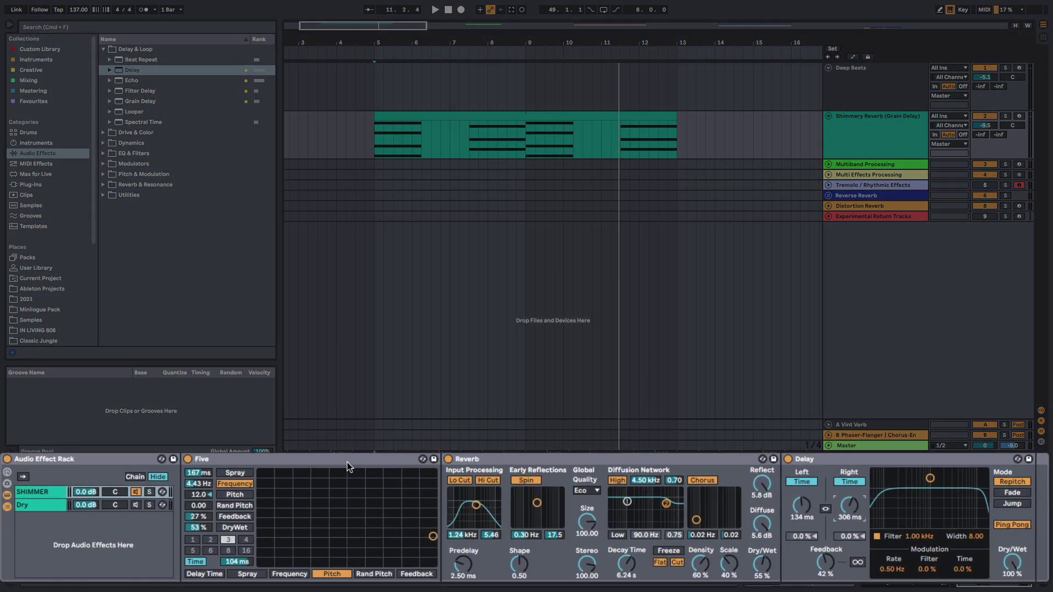
left_click(347, 465)
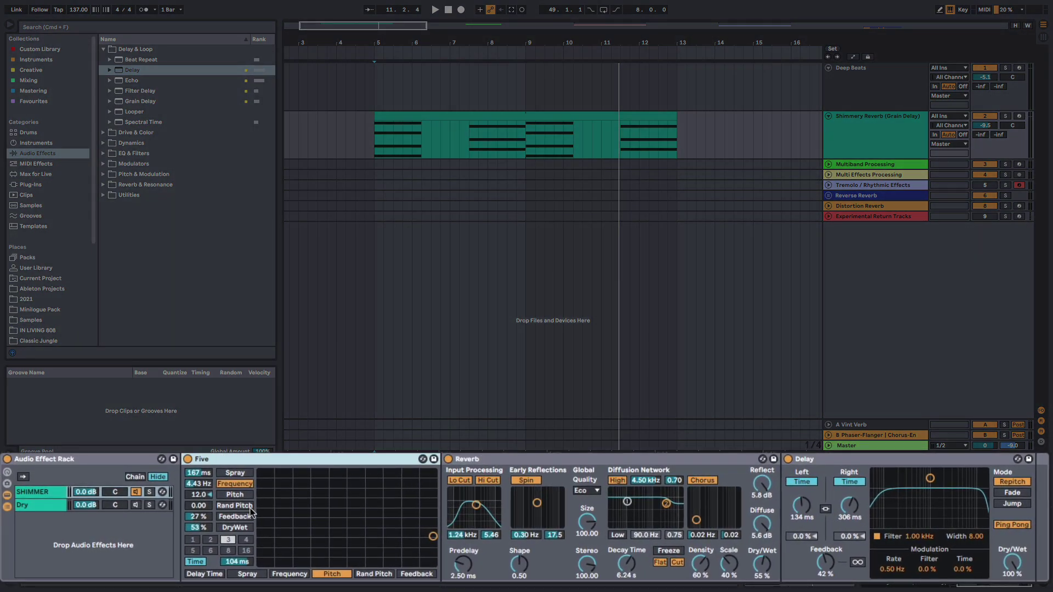
left_click(607, 462)
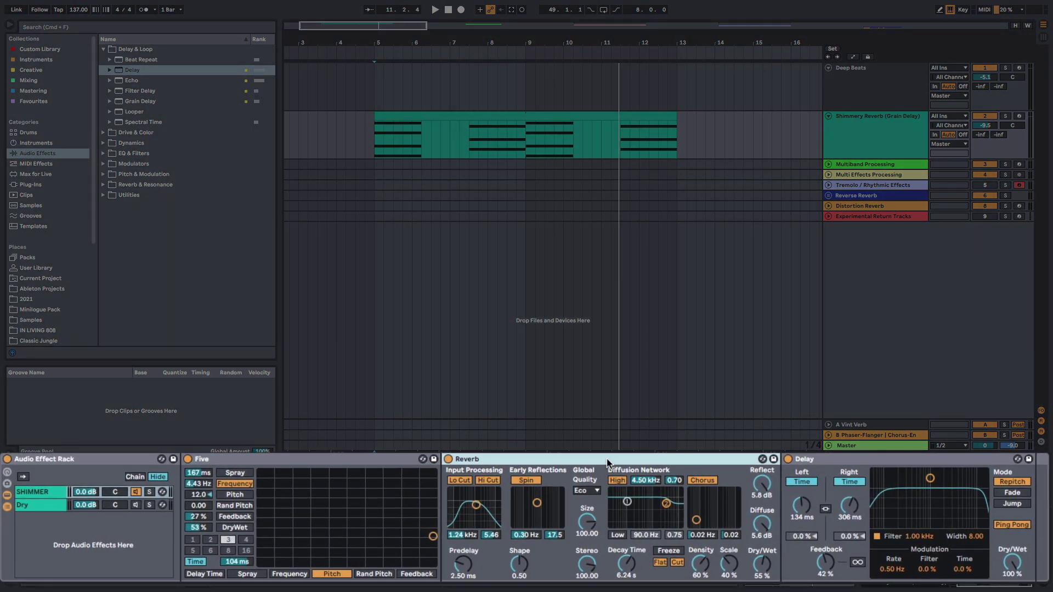
left_click(876, 459)
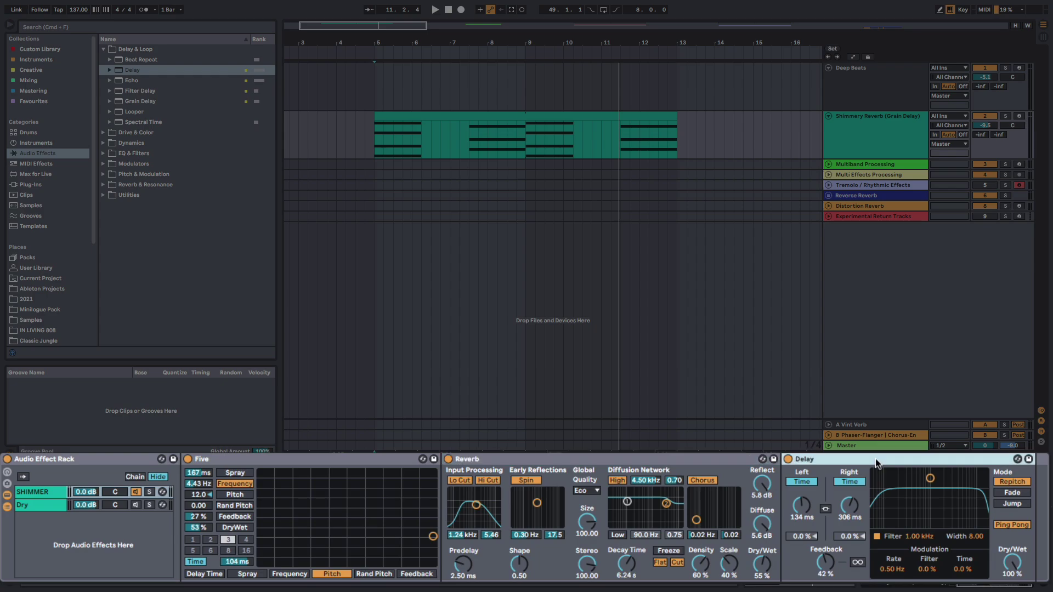
left_click(623, 459)
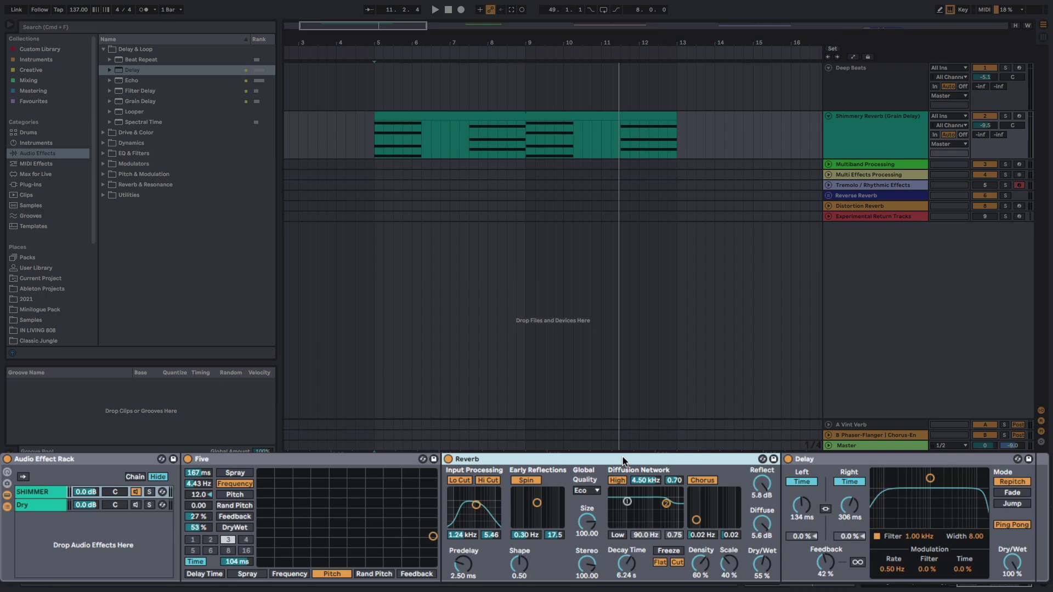
Try the Reverb ahead of the Grain Delay, first moved and then as a copy, and restore the original device order.
left_click_drag(614, 459, 548, 459)
left_click_drag(229, 458, 214, 482)
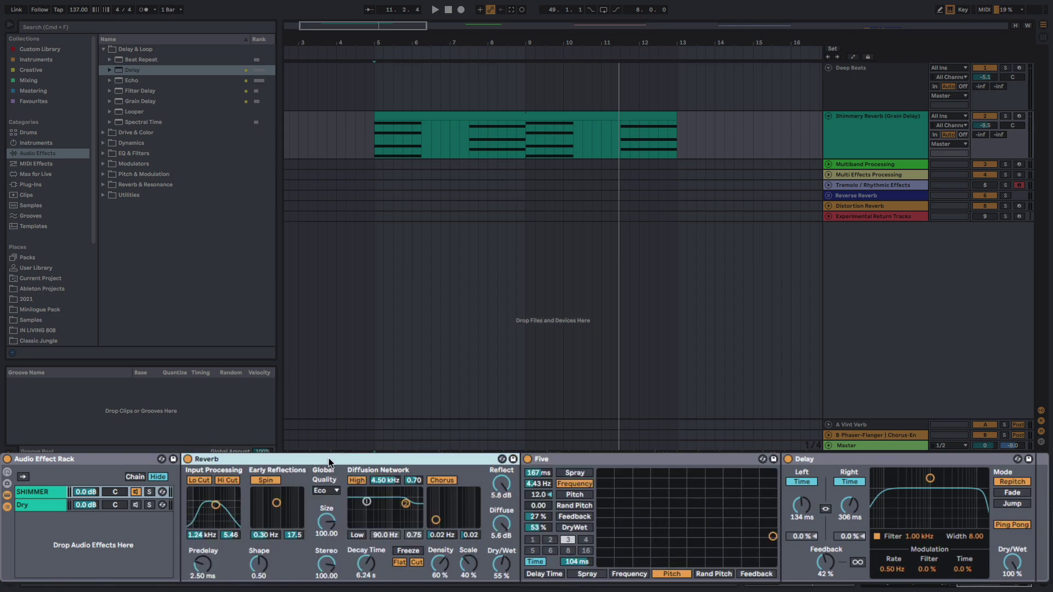
left_click_drag(329, 462, 734, 485)
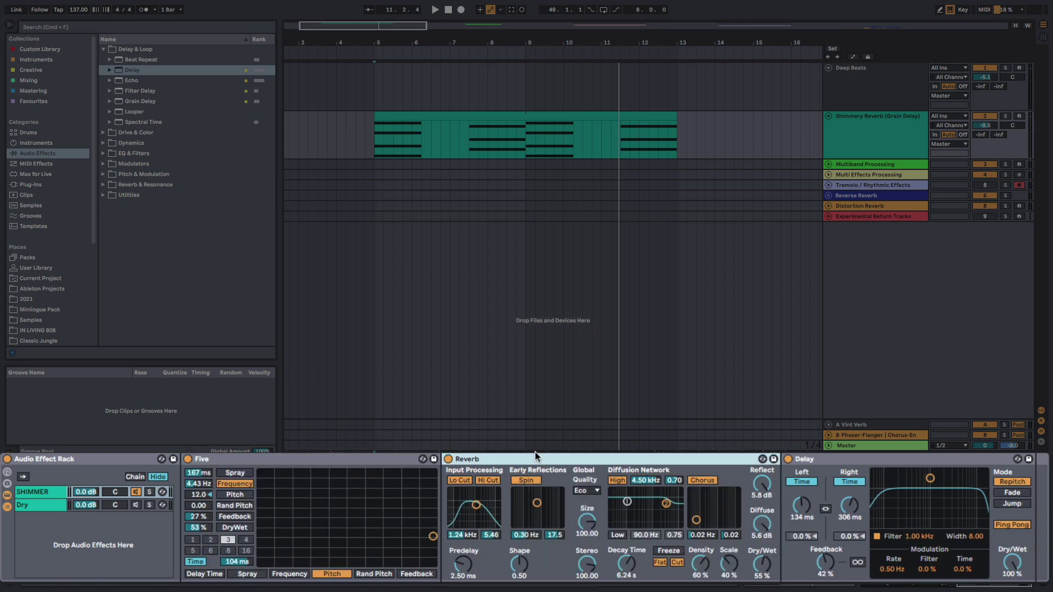
left_click_drag(535, 456, 285, 459)
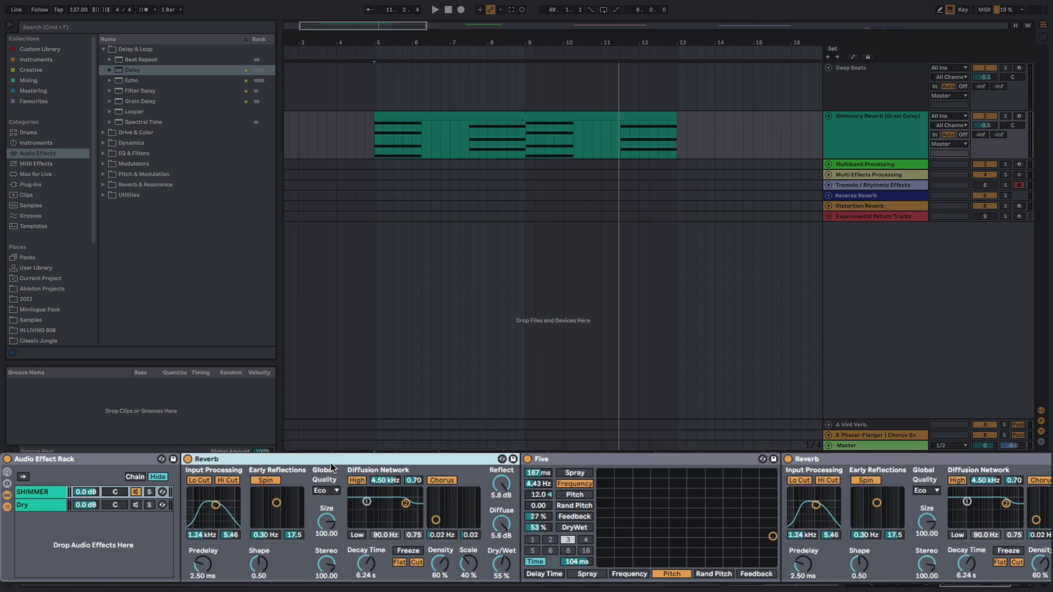
key("super+z")
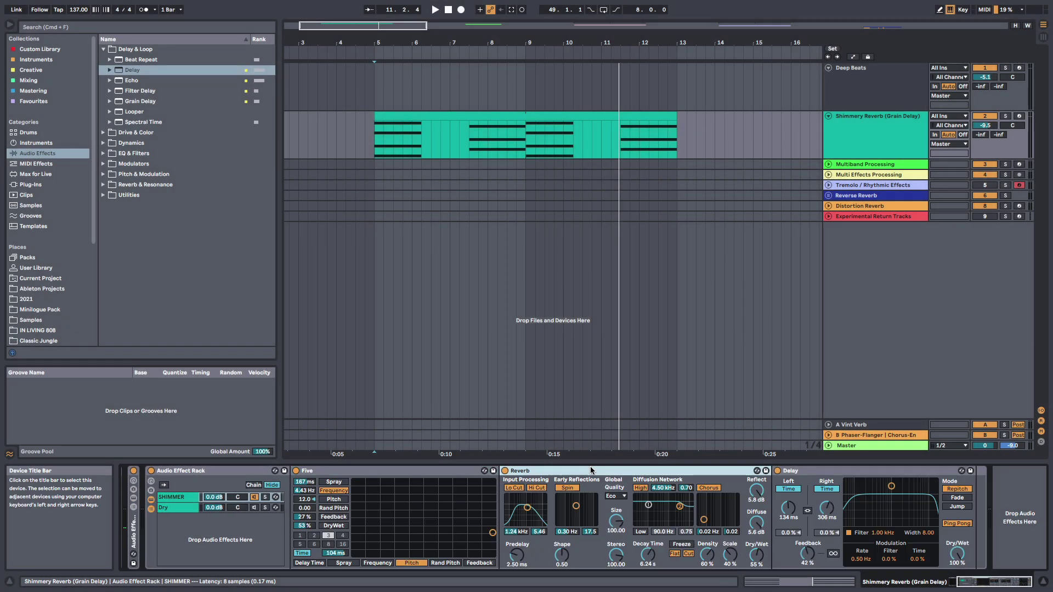
Add a Chorus-Ensemble between the Grain Delay and the Reverb in the SHIMMER chain and set its Dry/Wet to 43 %.
left_click(104, 174)
left_click_drag(142, 127, 510, 524)
left_click_drag(516, 488, 537, 500)
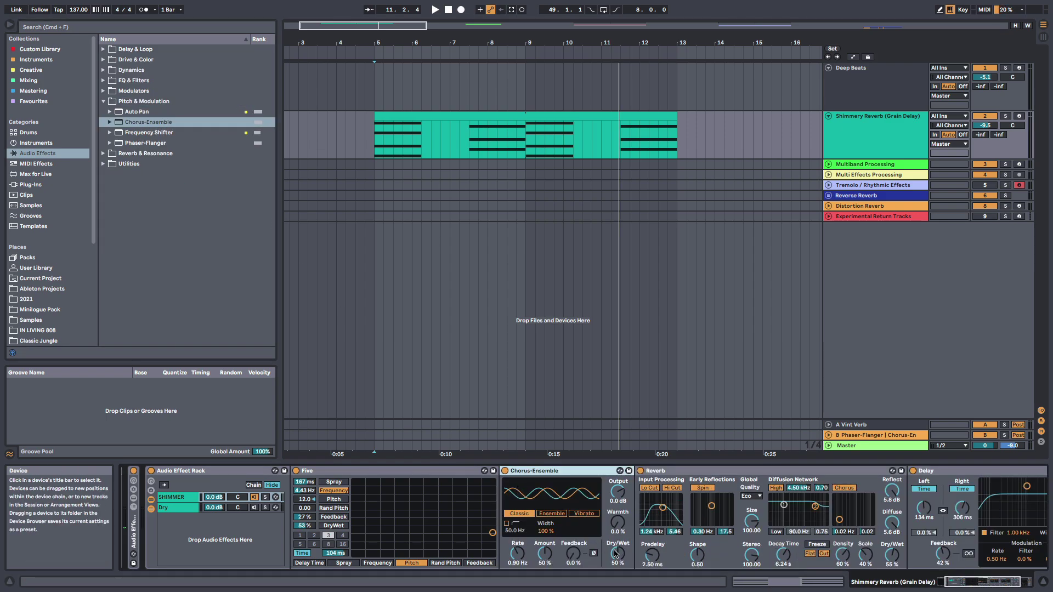
left_click_drag(615, 554, 615, 556)
key("space")
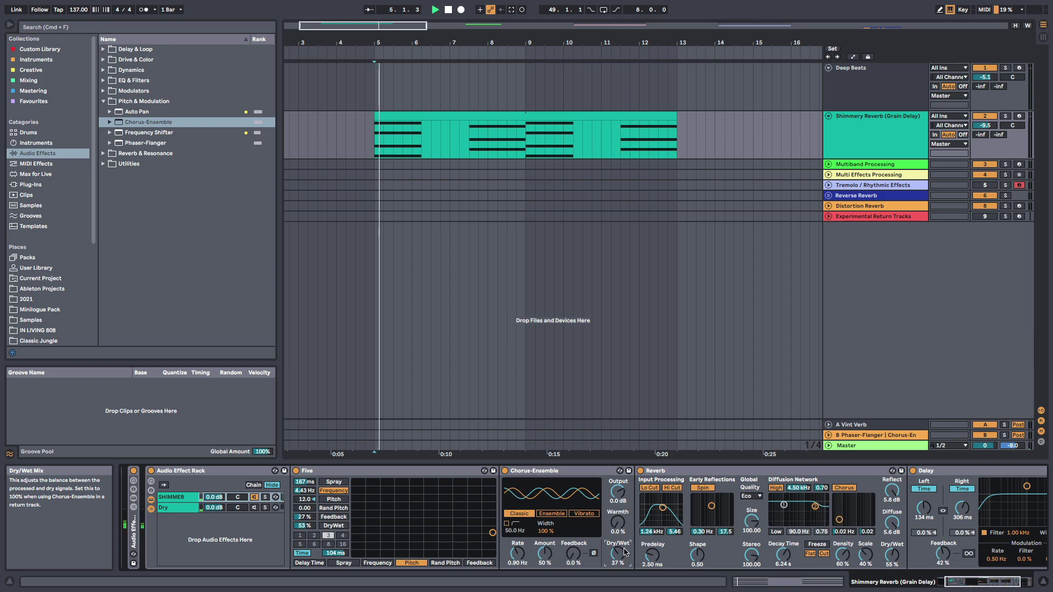
left_click_drag(464, 42, 463, 40)
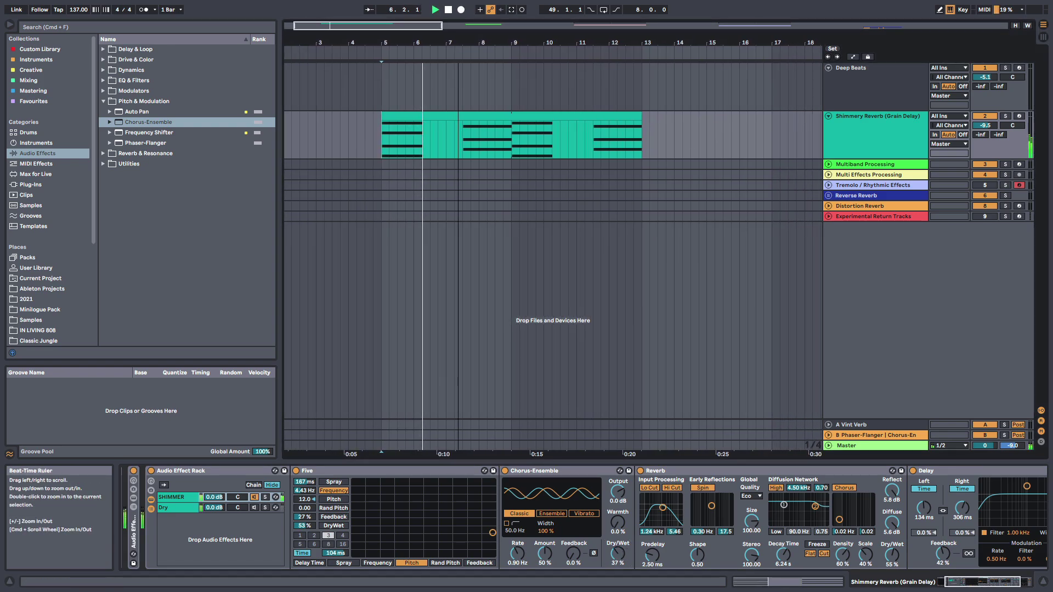
key("space")
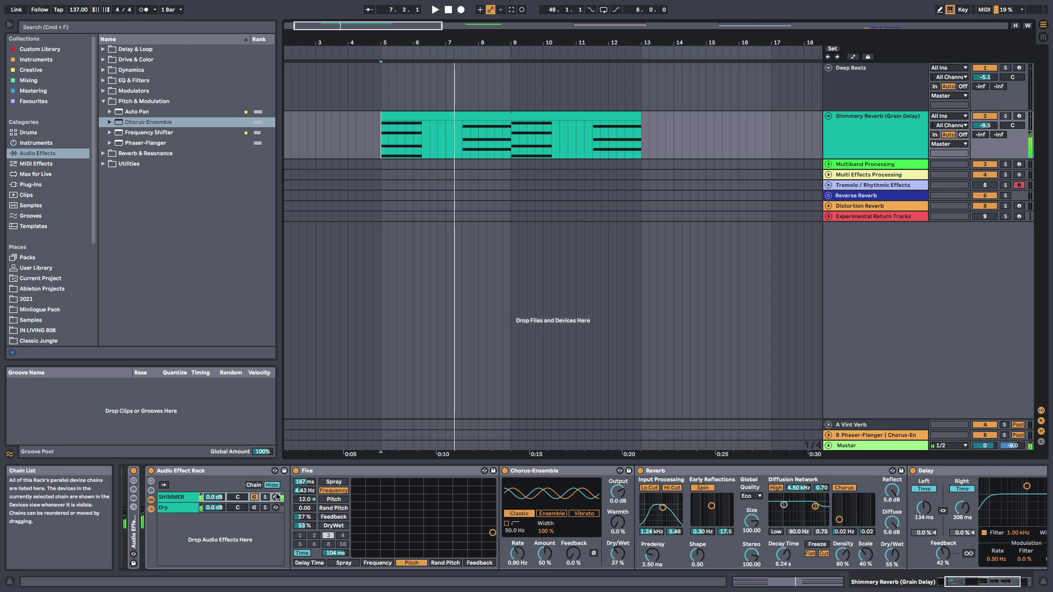
left_click_drag(619, 559, 620, 554)
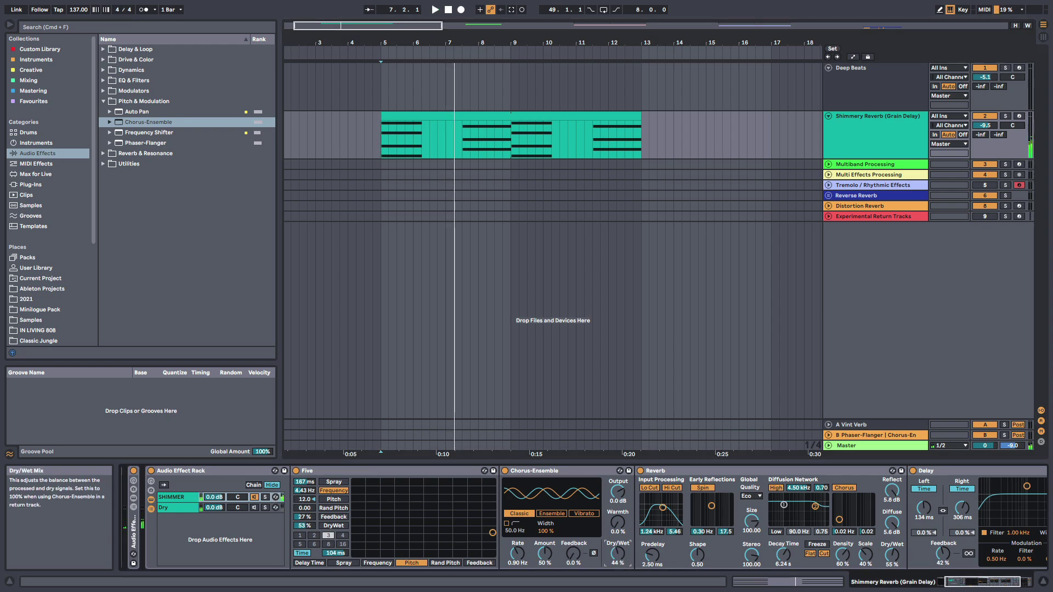
Try the Chorus-Ensemble's Vibrato mode against Classic and return it to Classic.
left_click(592, 513)
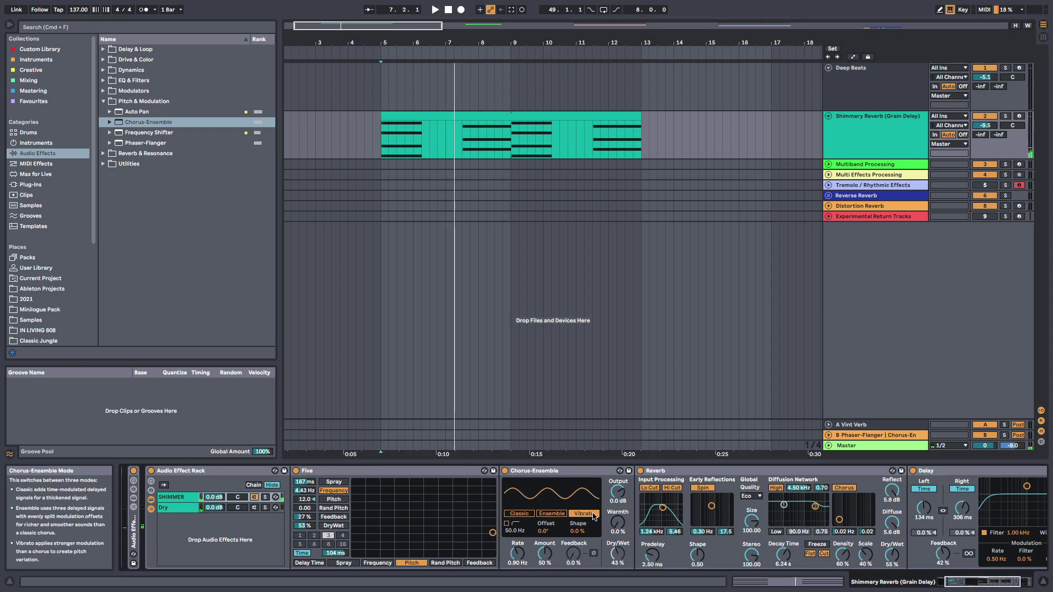
scroll(580, 516, "right", 3)
scroll(493, 515, "left", 1)
left_click(457, 515)
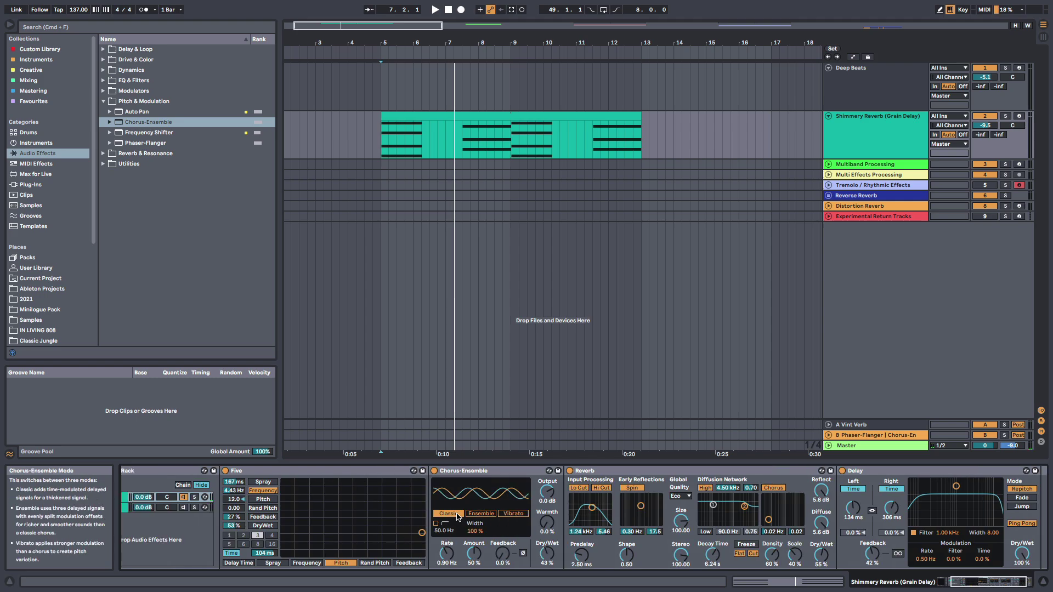
left_click(503, 514)
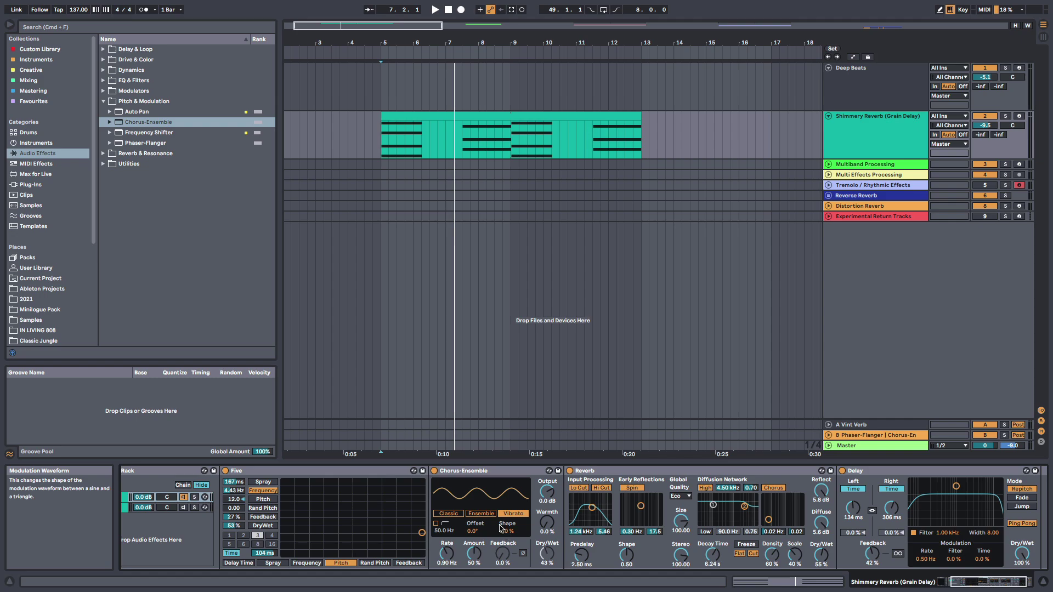
left_click(447, 513)
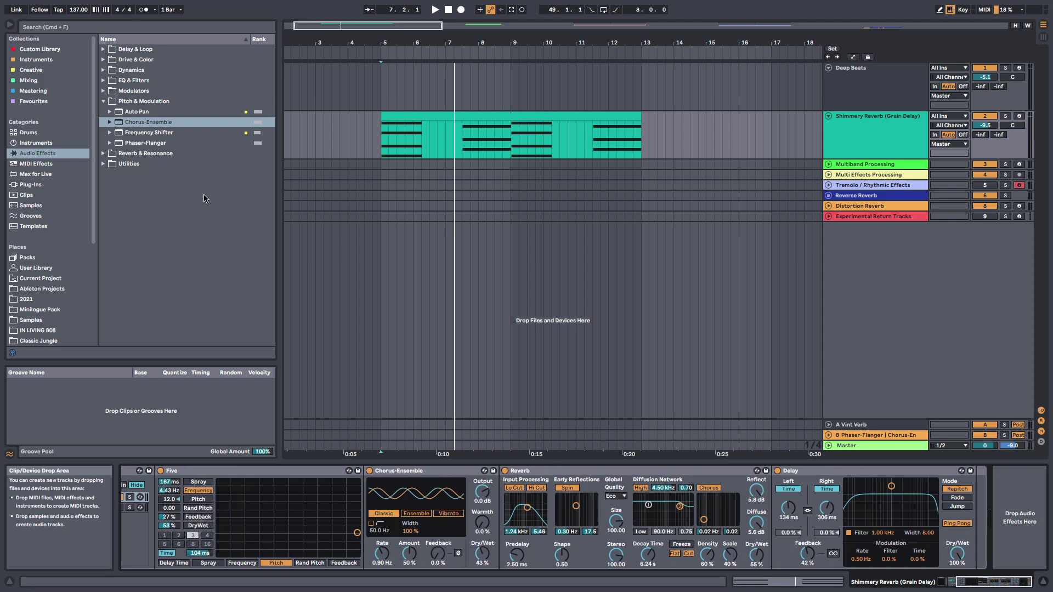
Add a Channel EQ after the Delay with its highpass filter on, Low at -15 dB and High at -10 dB.
left_click(104, 80)
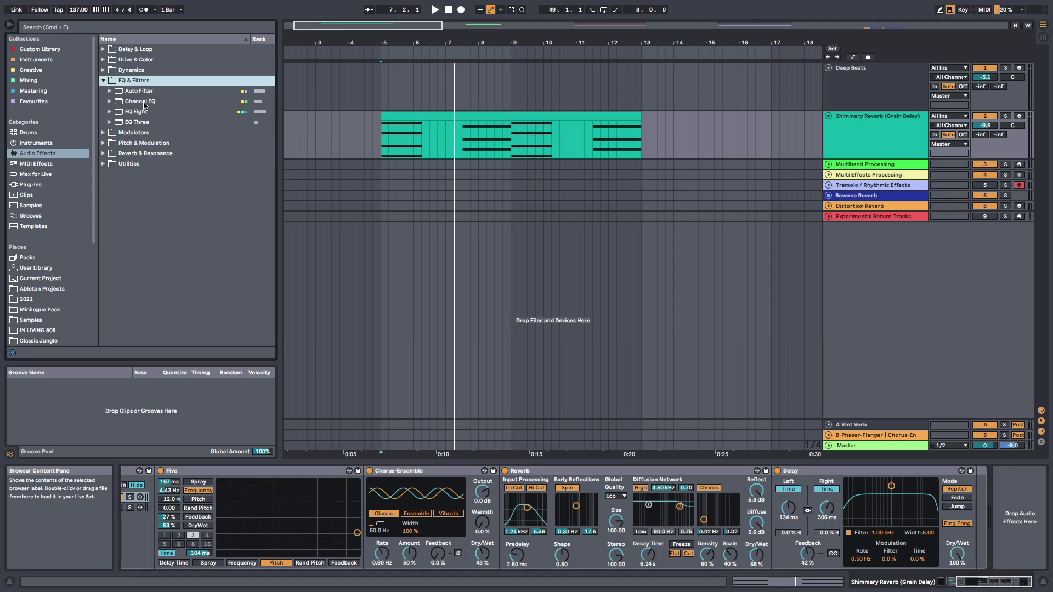
left_click(140, 113)
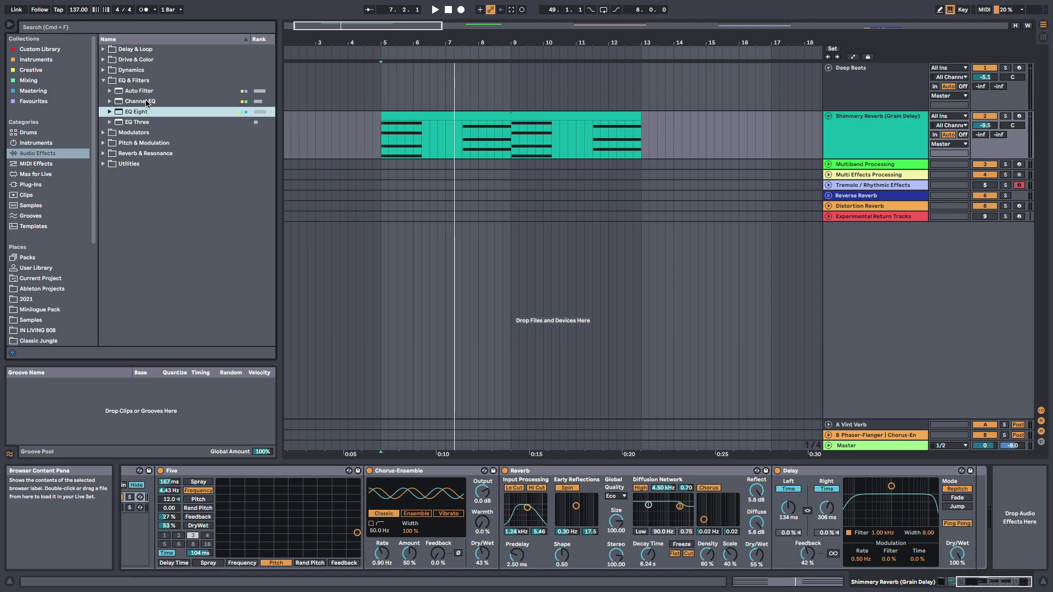
mouse_move(147, 103)
left_mouse_down()
mouse_move(773, 526)
mouse_move(963, 526)
left_mouse_up()
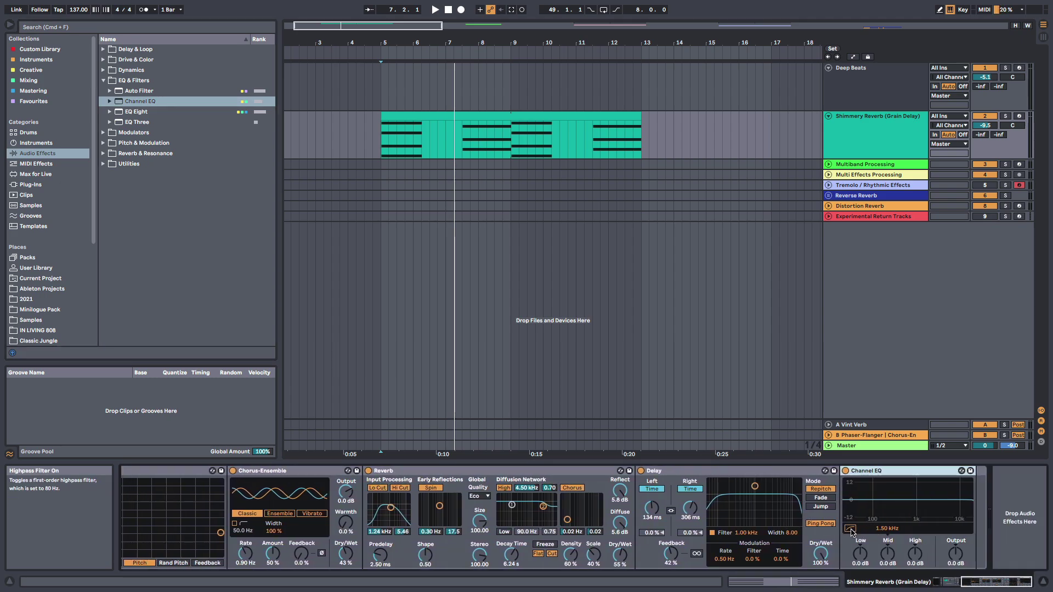
left_click(850, 530)
mouse_move(861, 553)
left_mouse_down()
mouse_move(862, 576)
mouse_move(875, 544)
mouse_move(874, 557)
mouse_move(861, 545)
left_mouse_up()
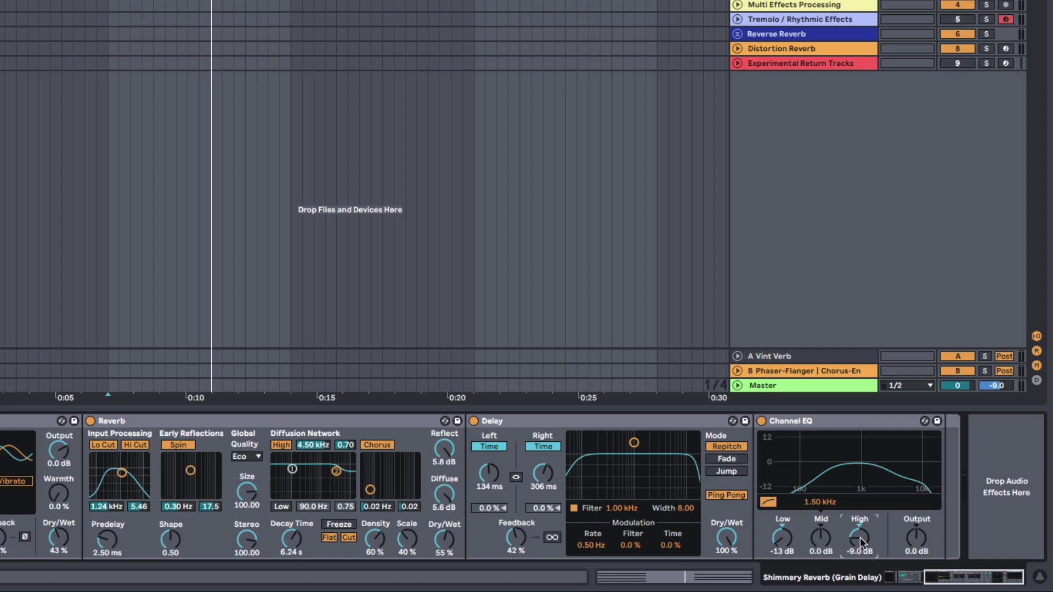
left_click_drag(783, 540, 783, 545)
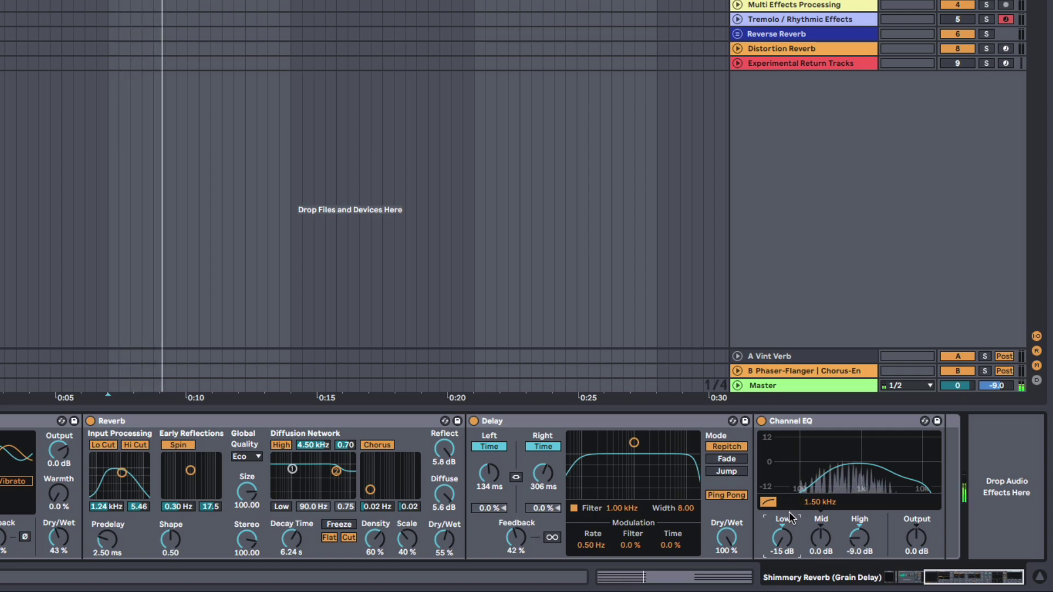
left_click_drag(863, 534, 863, 540)
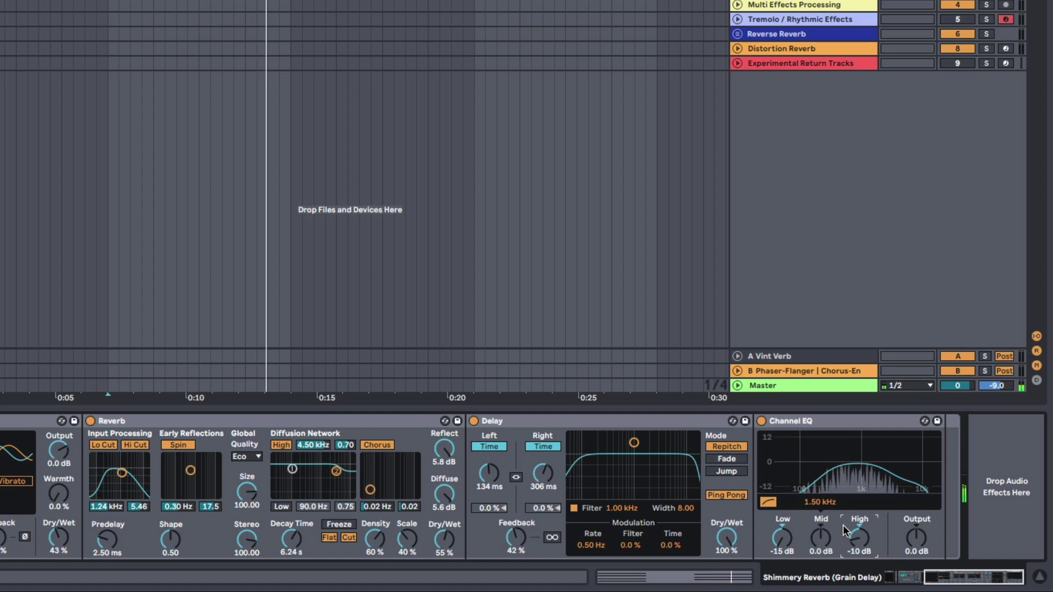
Balance the rack's chain volumes by setting SHIMMER to -6.2 dB and Dry to -3.4 dB.
scroll(777, 495, "left", 10)
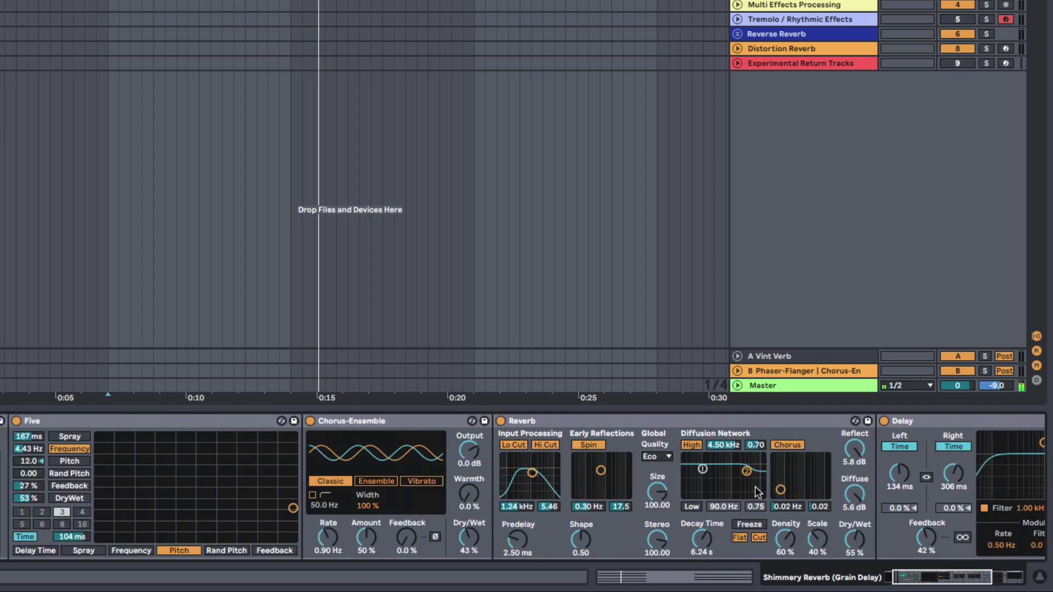
scroll(757, 491, "left", 3)
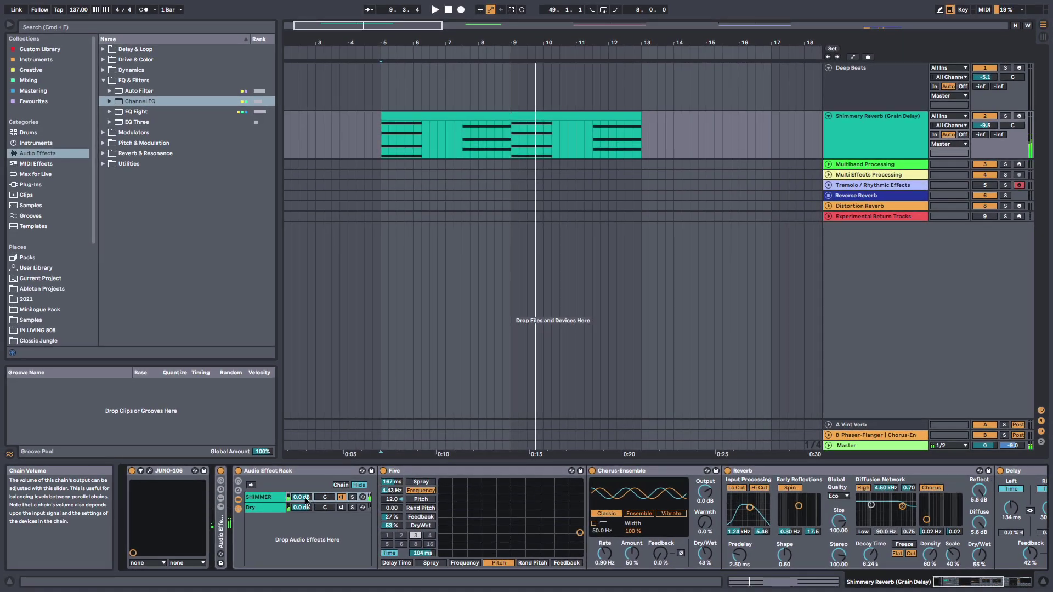
left_click_drag(5, 458, 5, 466)
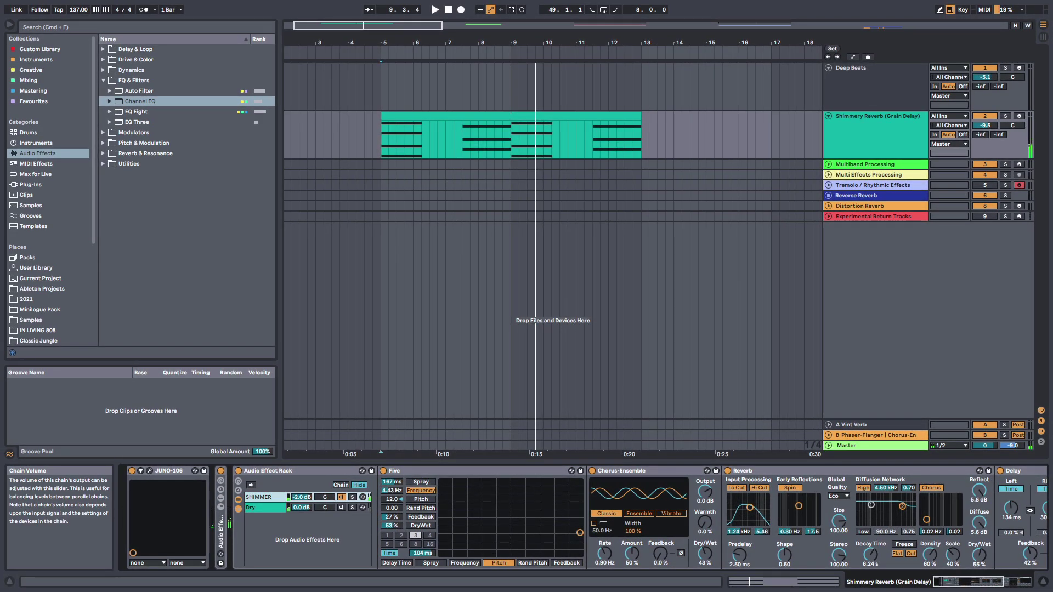
left_click(276, 510)
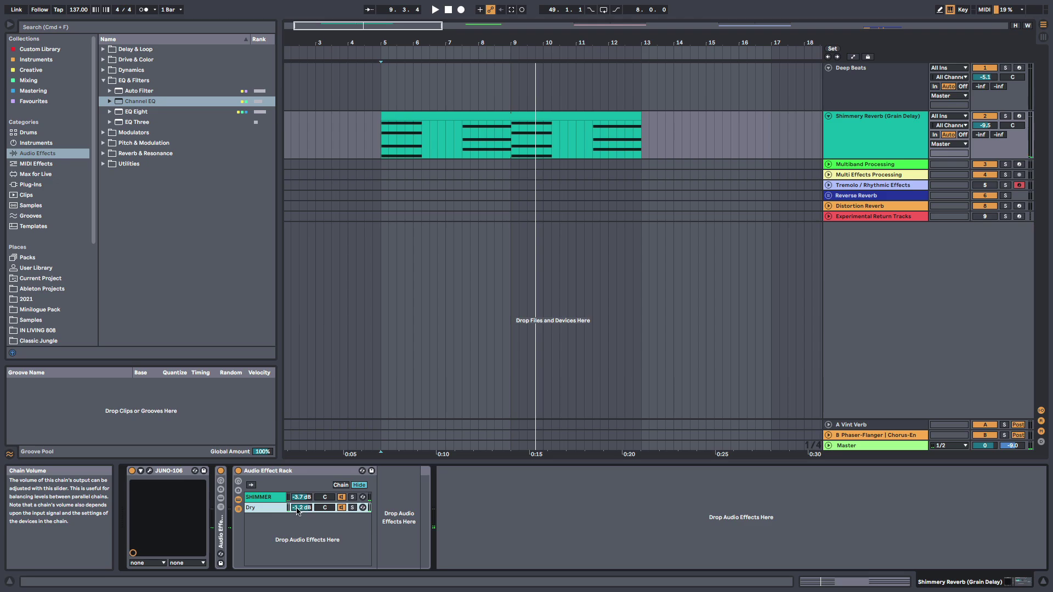
key("space")
left_click_drag(297, 511, 296, 505)
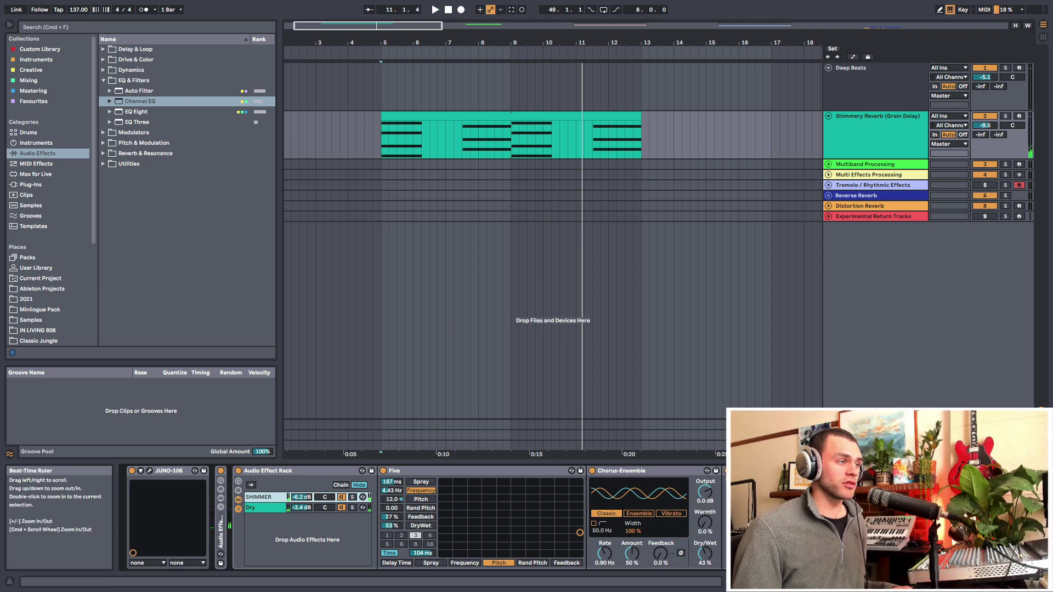
Add an EQ Eight at the end of the Multiband Processing track's device chain.
left_click_drag(530, 43, 499, 39)
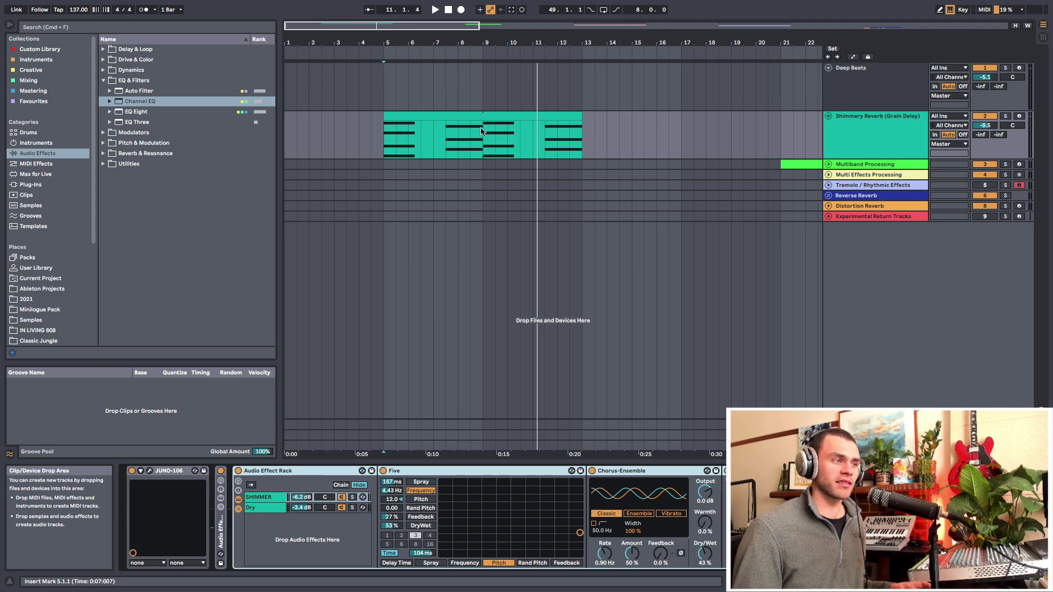
left_click(490, 145)
scroll(542, 479, "right", 5)
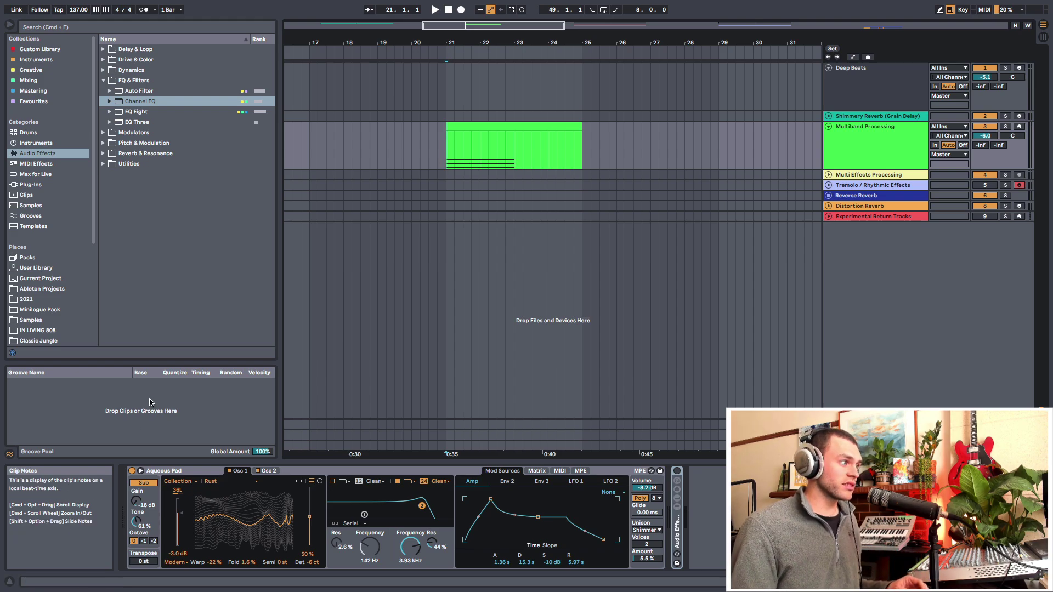
left_click(298, 471)
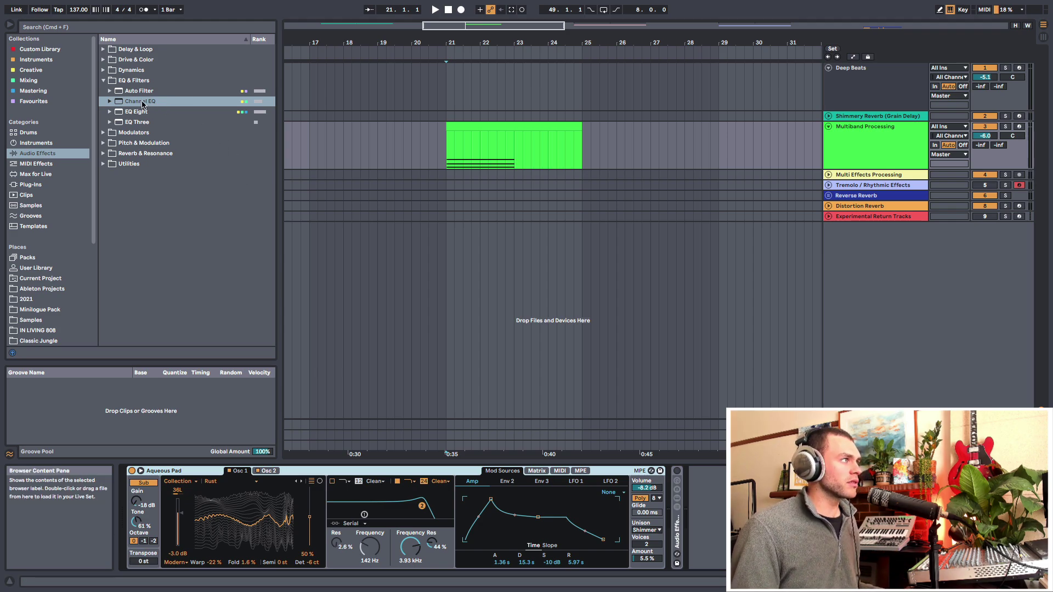
left_click(159, 112)
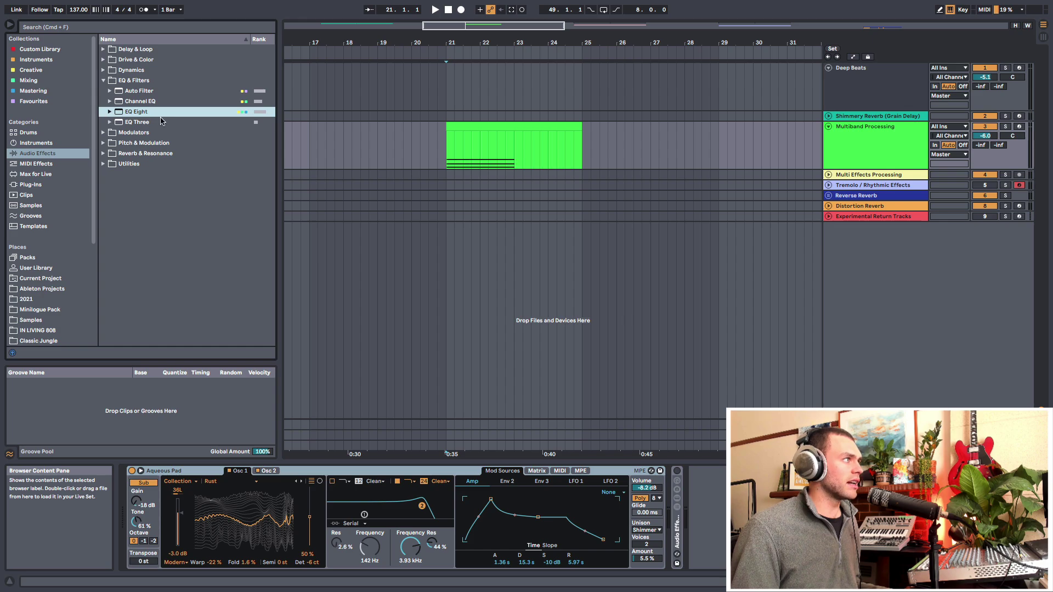
left_click_drag(195, 109, 713, 480)
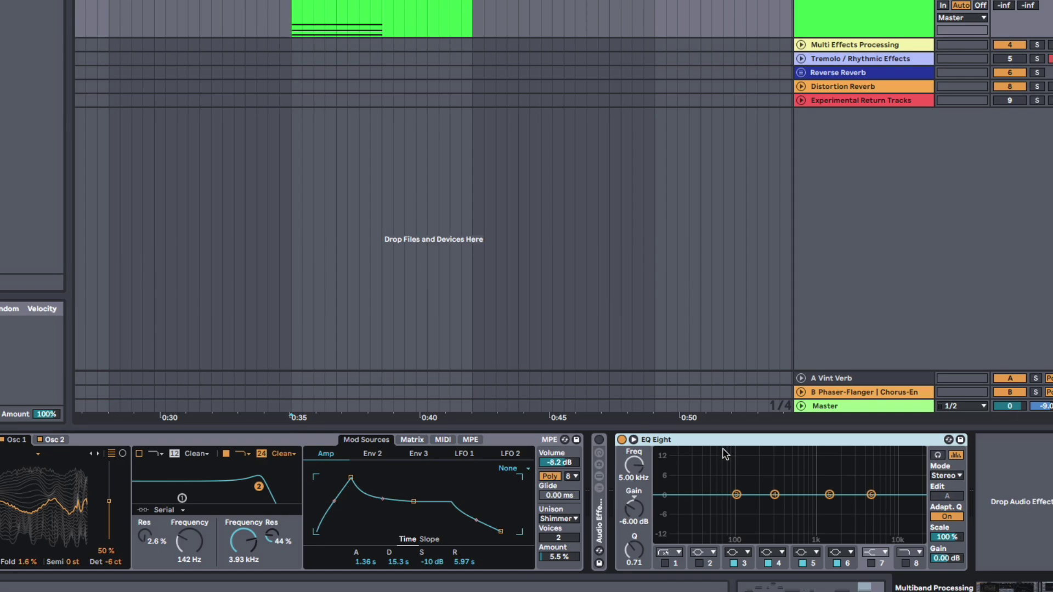
Group the EQ Eight into an Audio Effect Rack and show the rack's chain list.
key("ctrl+g")
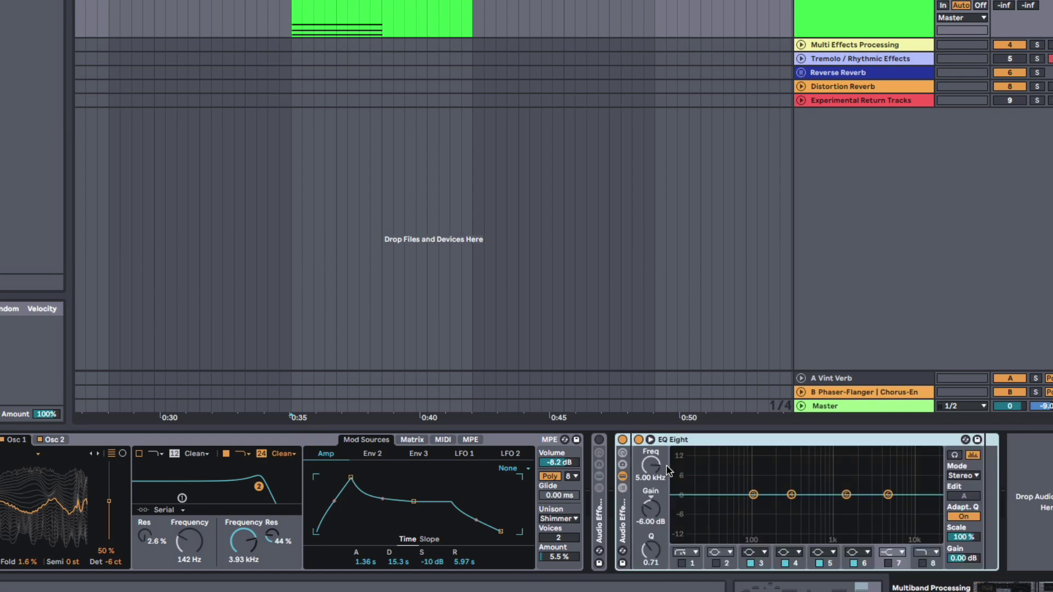
left_click(622, 488)
scroll(727, 433, "right", 3)
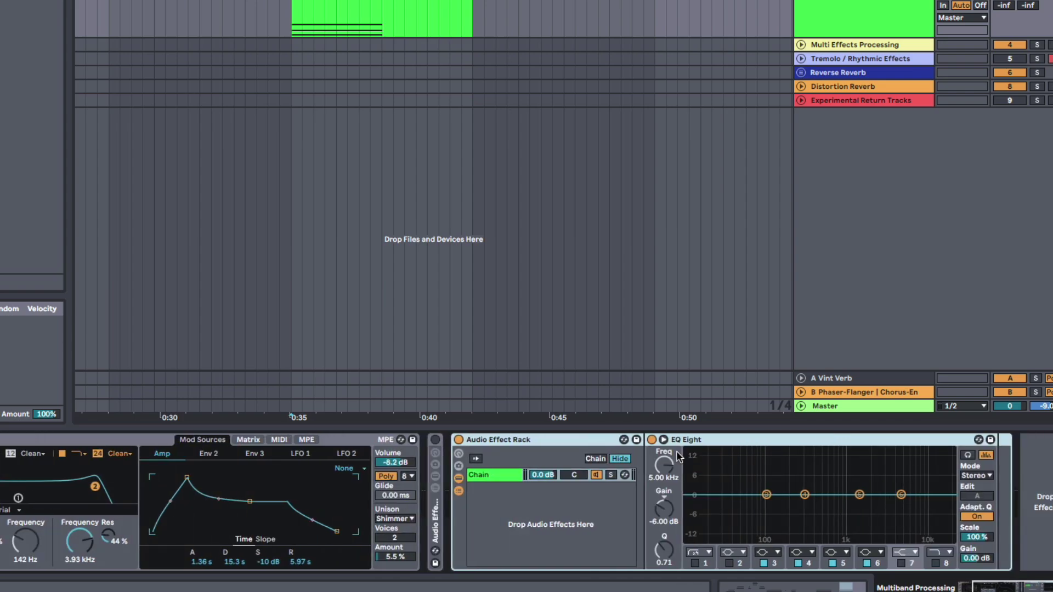
left_click(690, 439)
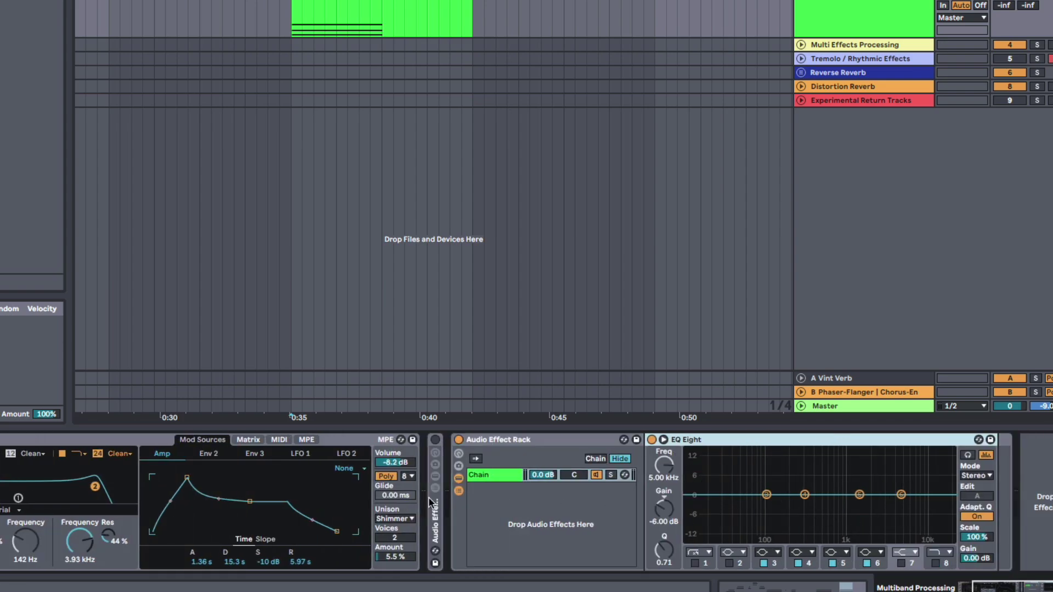
scroll(348, 492, "left", 2)
scroll(357, 484, "right", 2)
Solo the Multiband Processing track and play its clip to view the spectrum in EQ Eight.
key("s")
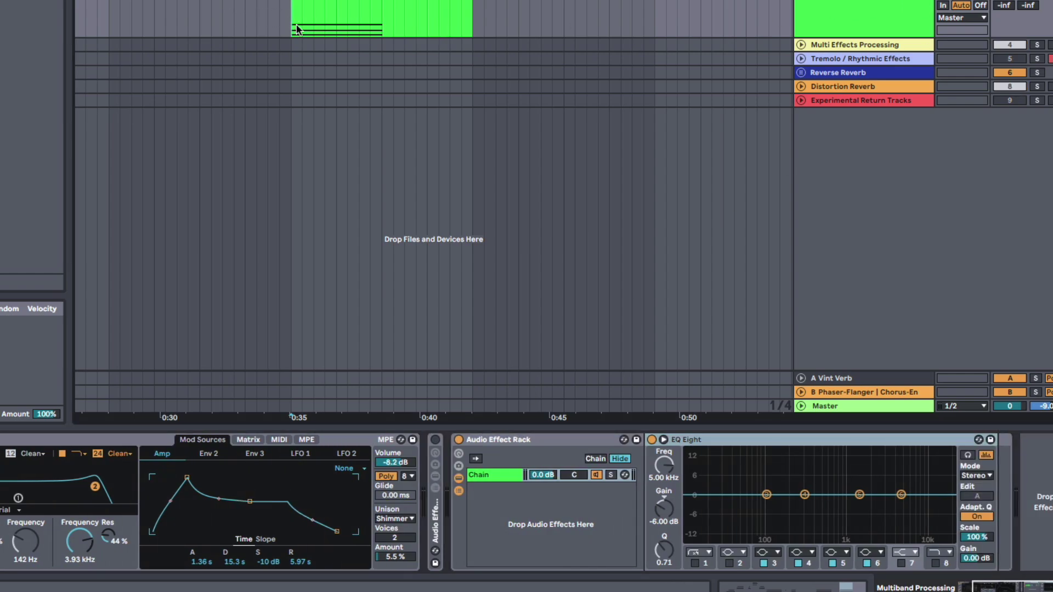
key("space")
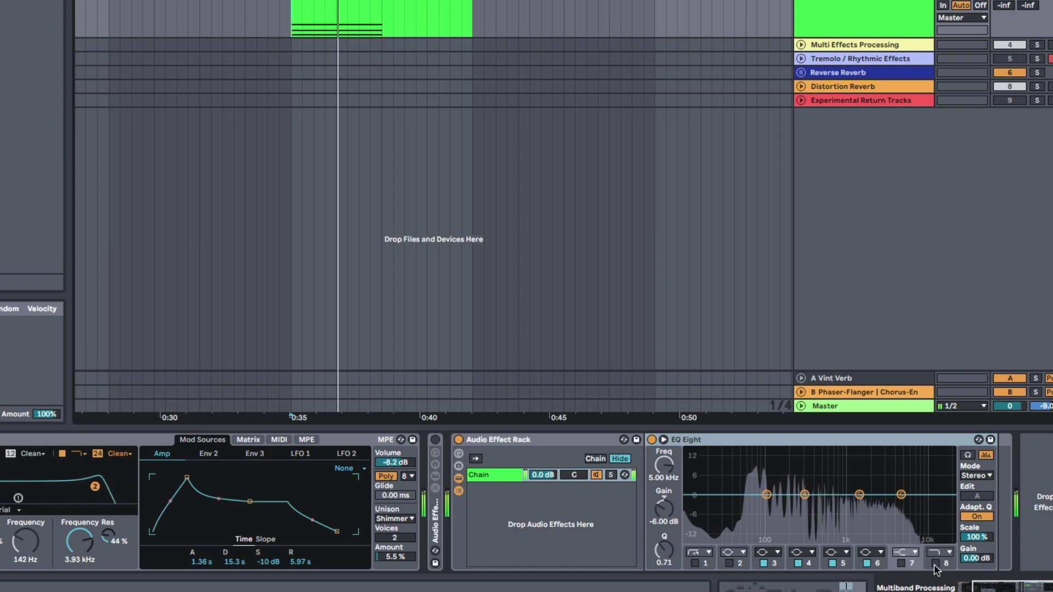
key("space")
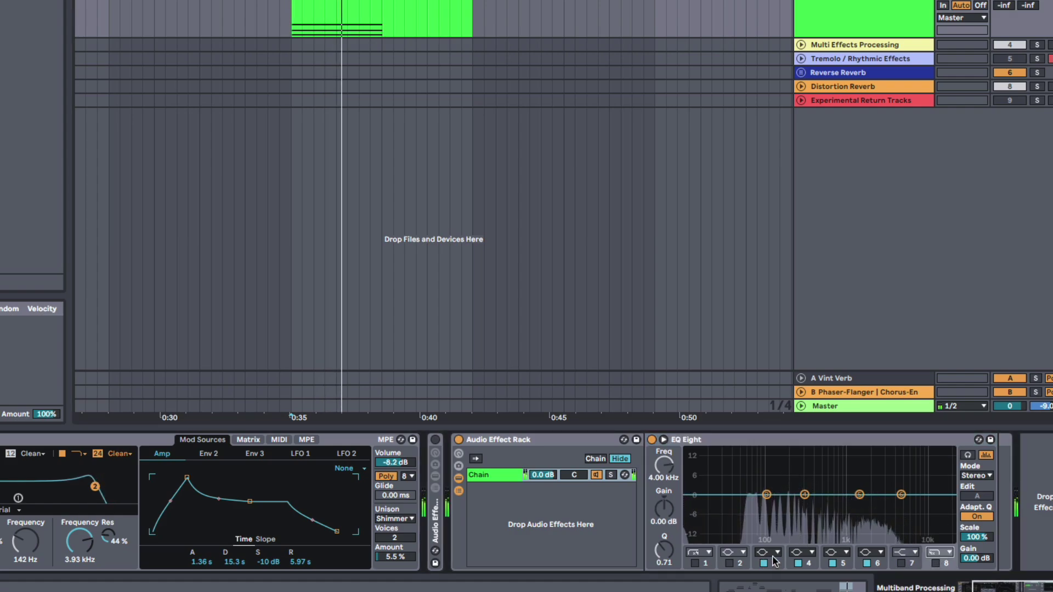
Change EQ Eight's band 3 to a low-pass filter and set its frequency to 225 Hz.
left_click(773, 555)
left_click(771, 535)
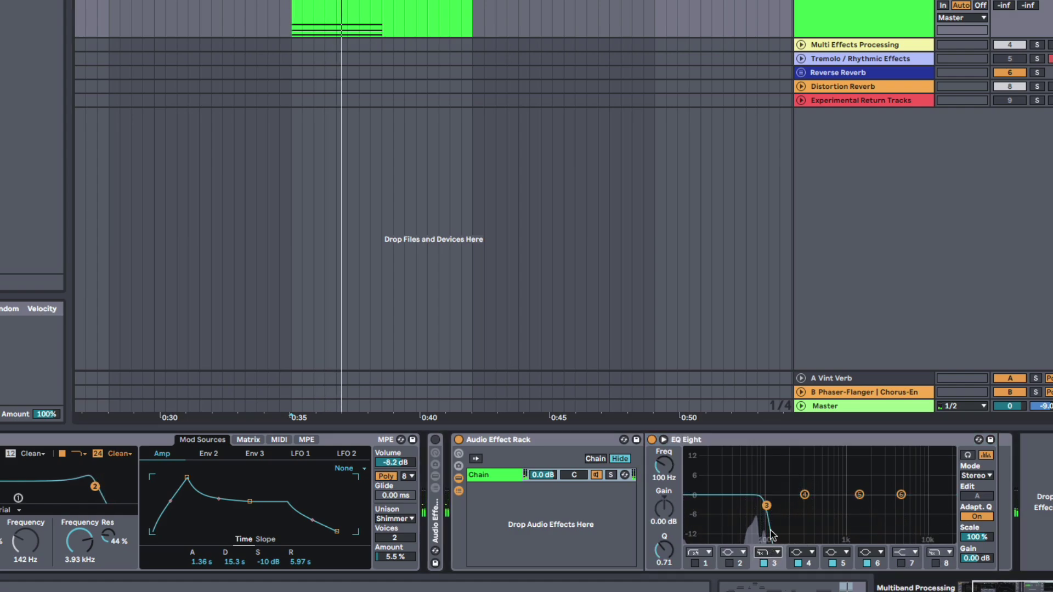
left_click_drag(766, 505, 796, 505)
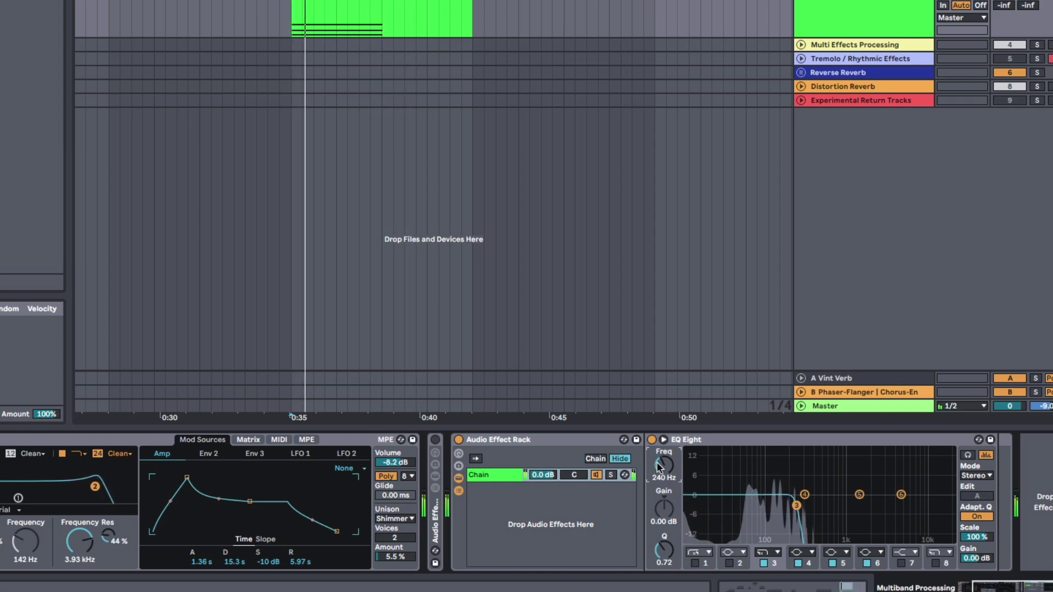
left_click_drag(657, 463, 657, 466)
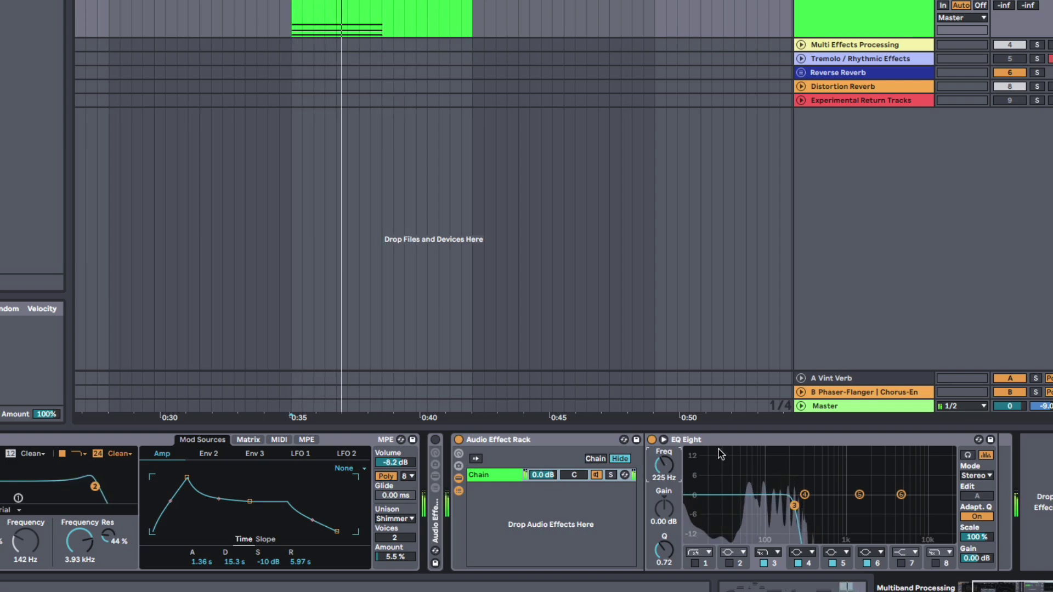
Rename the rack's only chain as Low, and duplicate it as a second chain named Mid.
left_click(503, 475)
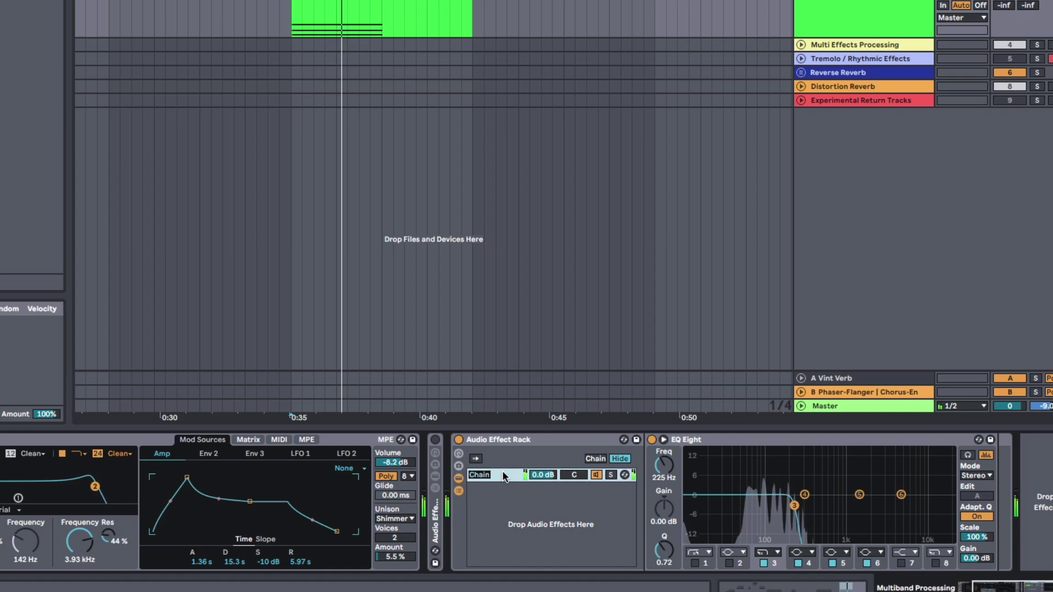
type("Low")
key("Return")
key("ctrl+d")
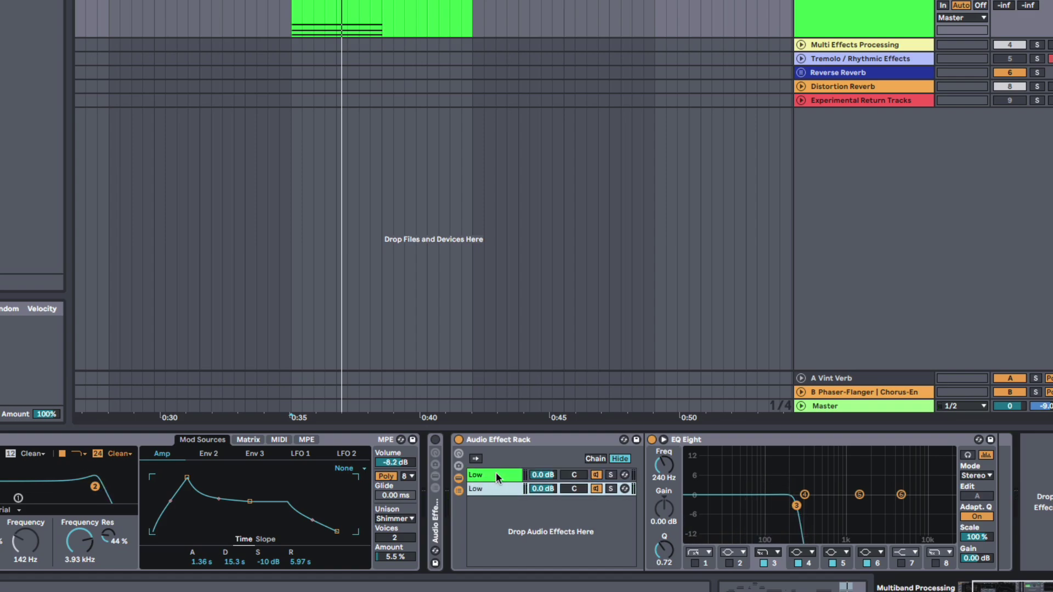
type("Mid")
Change band 3 of the Mid chain's EQ Eight to a high-pass filter.
left_click(778, 546)
left_click(768, 467)
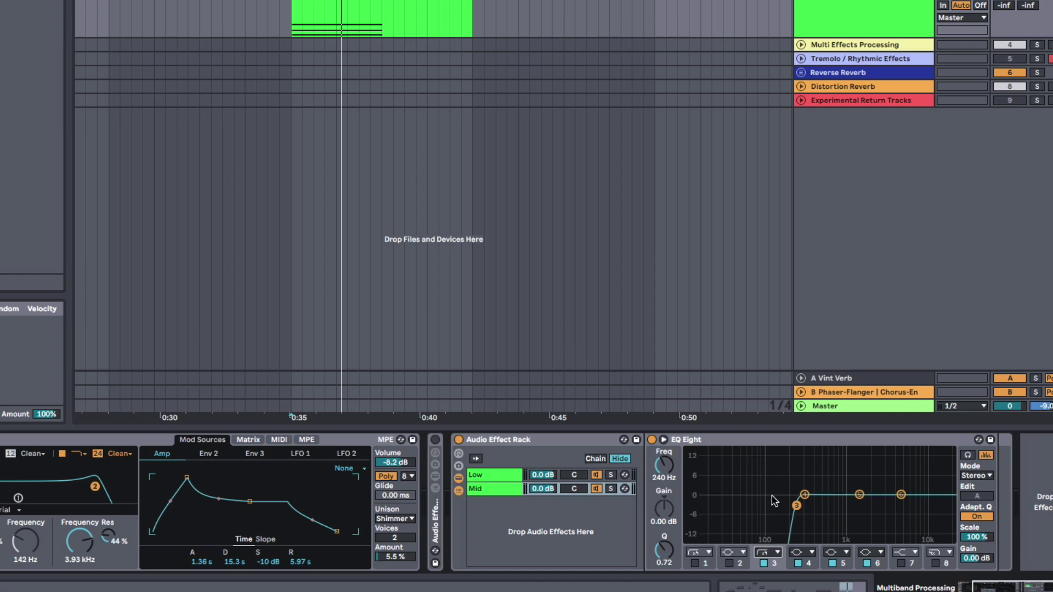
left_click(496, 490)
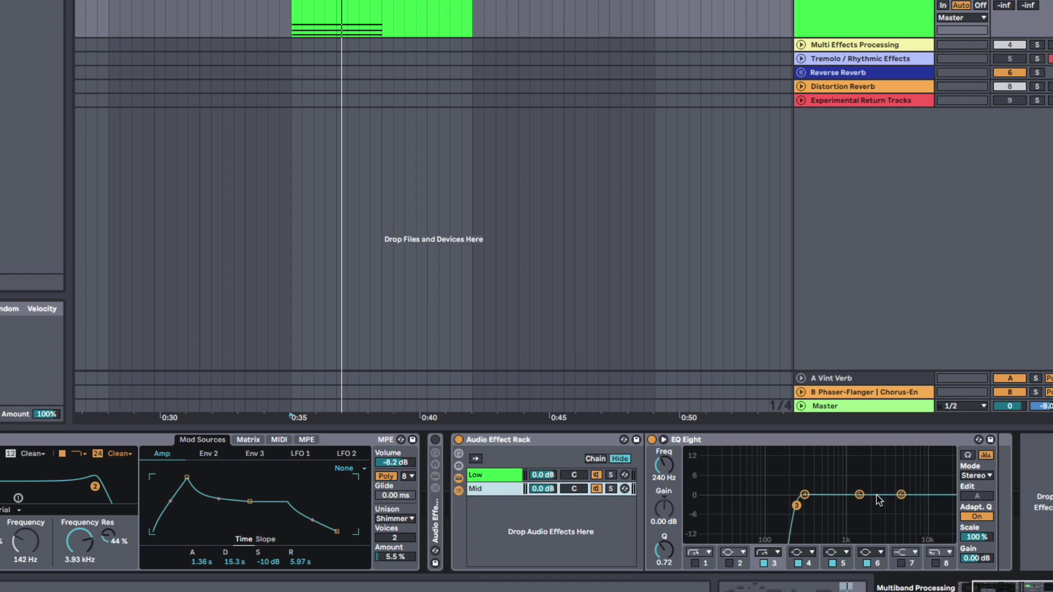
Enable band 8 in the Mid chain's EQ Eight and set its low-pass frequency to 1.50 kHz while auditioning the chain soloed.
left_click(936, 563)
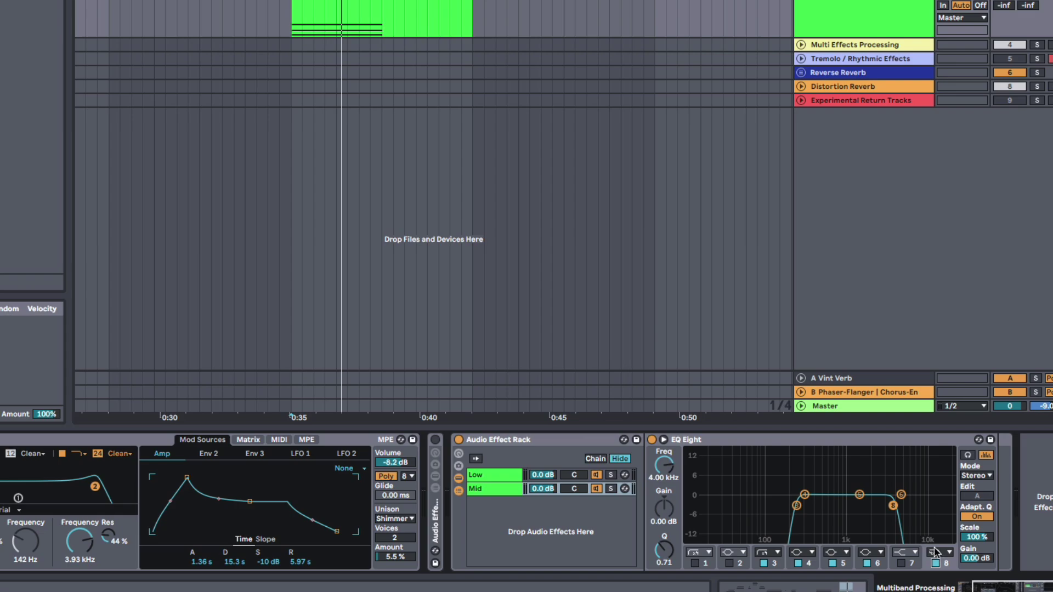
left_click_drag(665, 470, 665, 485)
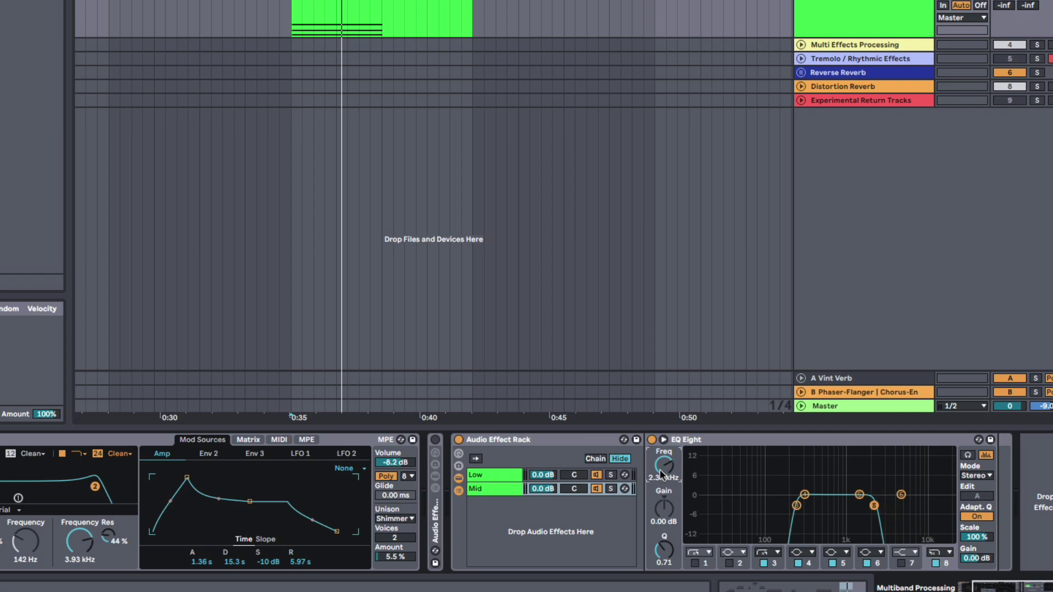
left_click(612, 489)
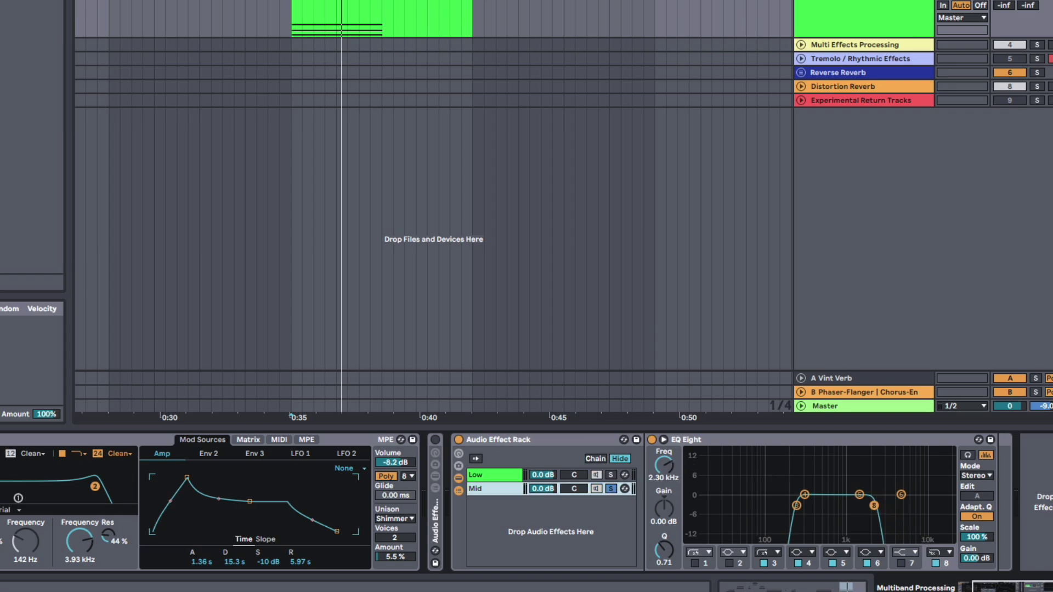
left_click(663, 465)
key("space")
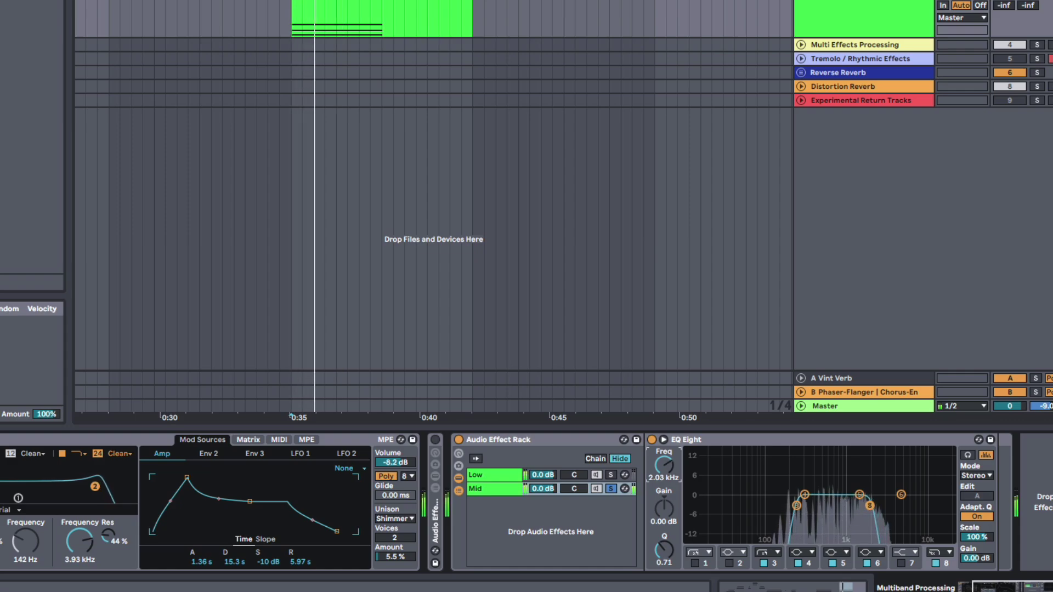
mouse_move(663, 466)
left_mouse_down()
mouse_move(663, 480)
mouse_move(671, 456)
left_mouse_up()
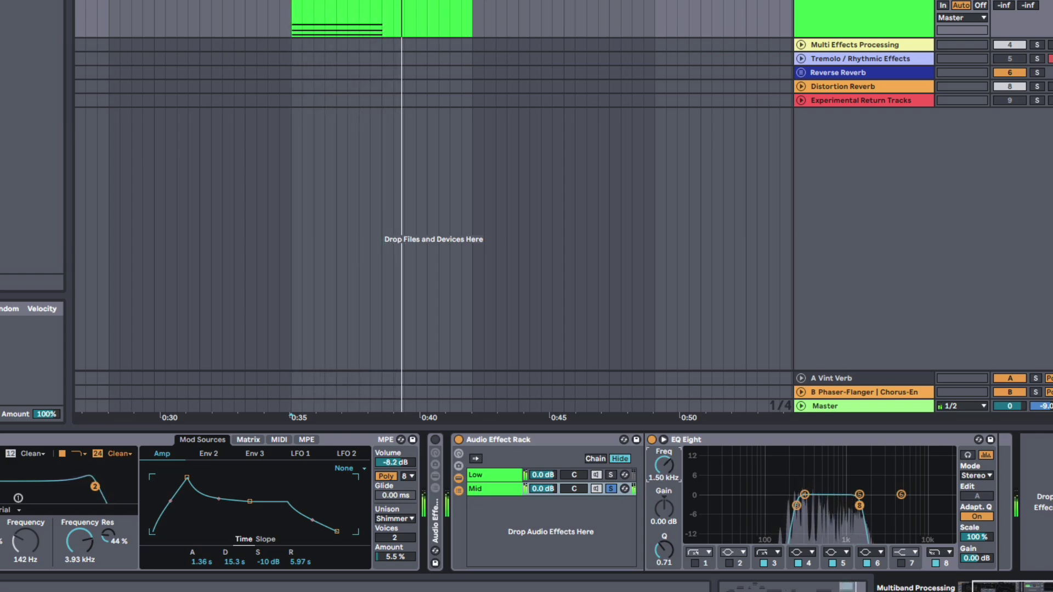
key("space")
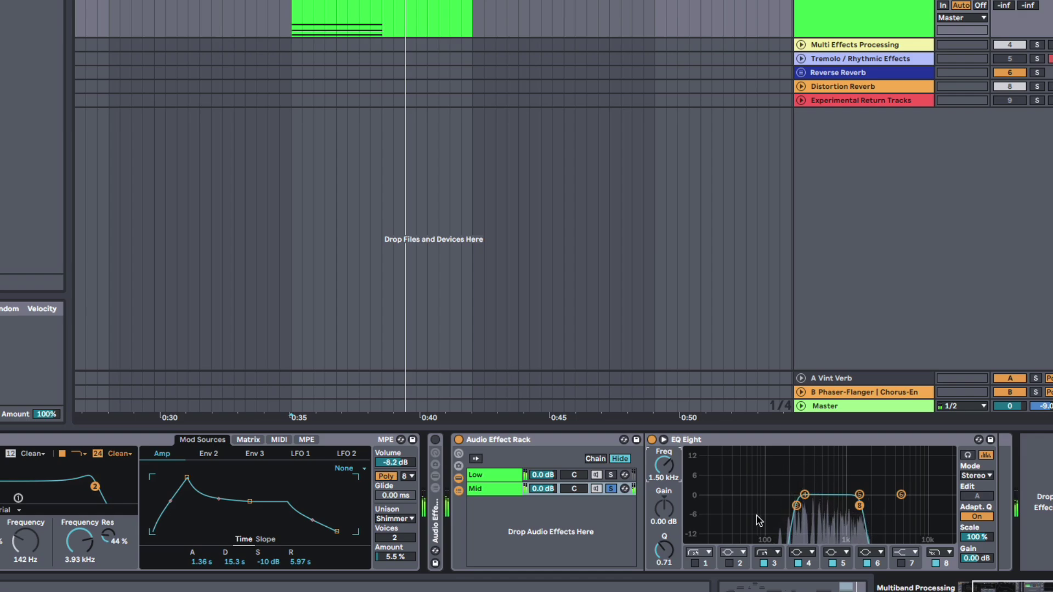
left_click(611, 488)
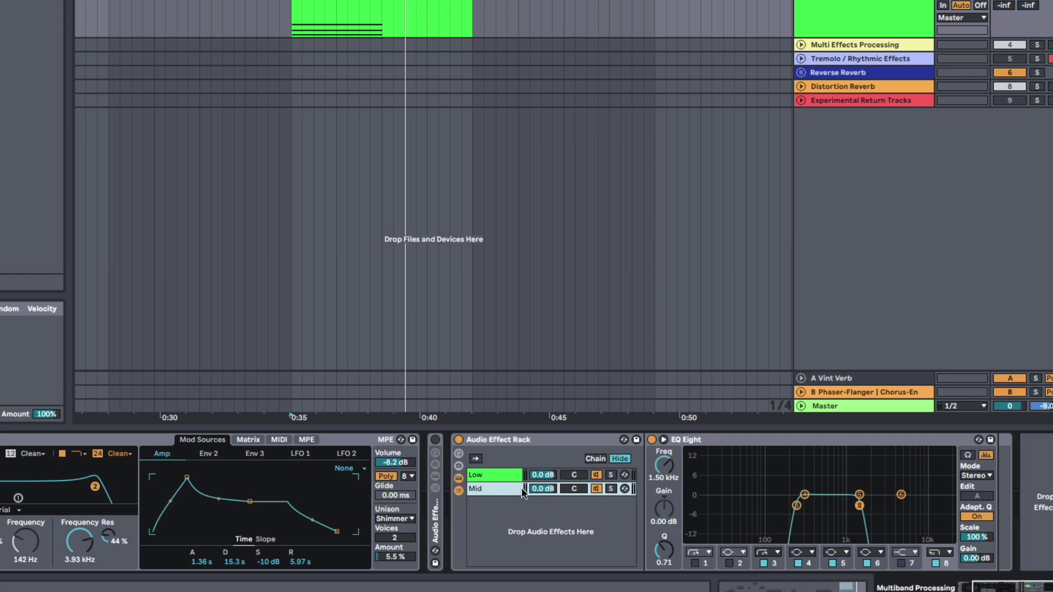
Duplicate the Mid chain and rename the copy as High.
key("ctrl+d")
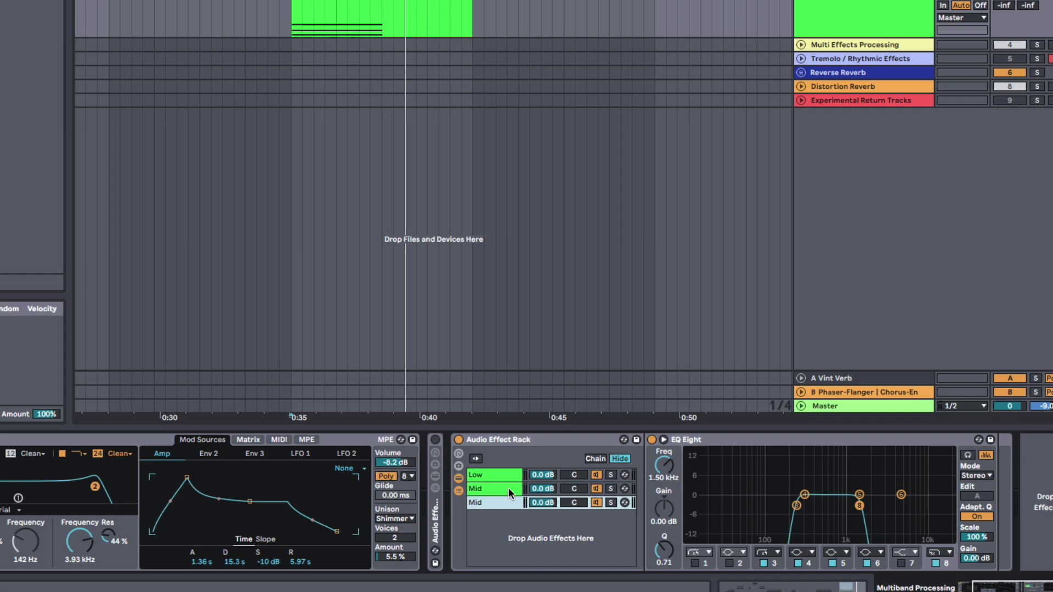
type("High")
key("Return")
Change band 8 of the High chain's EQ Eight to a high-pass filter.
left_click(859, 510)
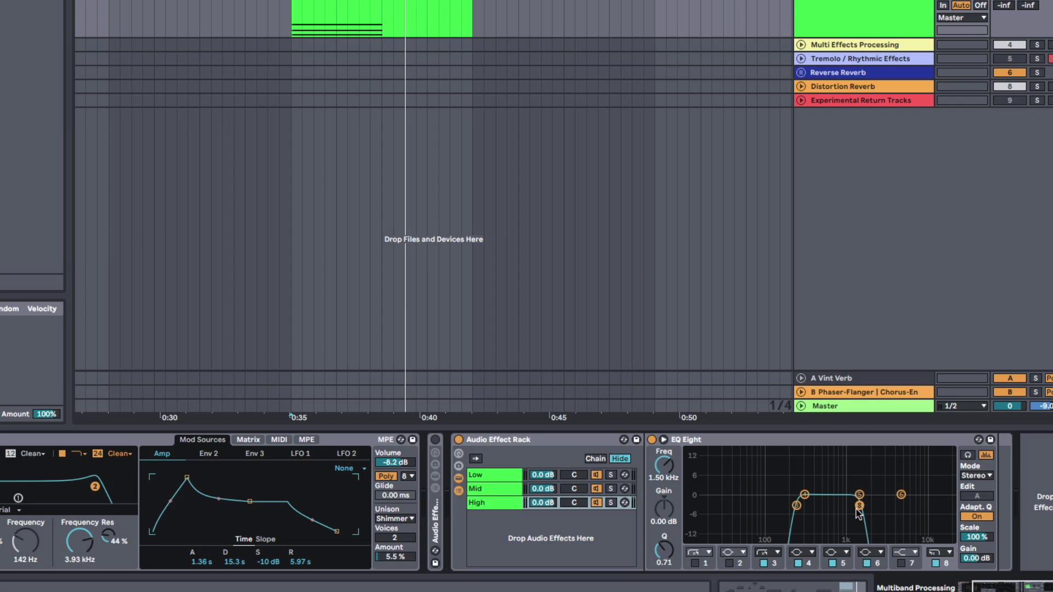
left_click(940, 553)
left_click(941, 467)
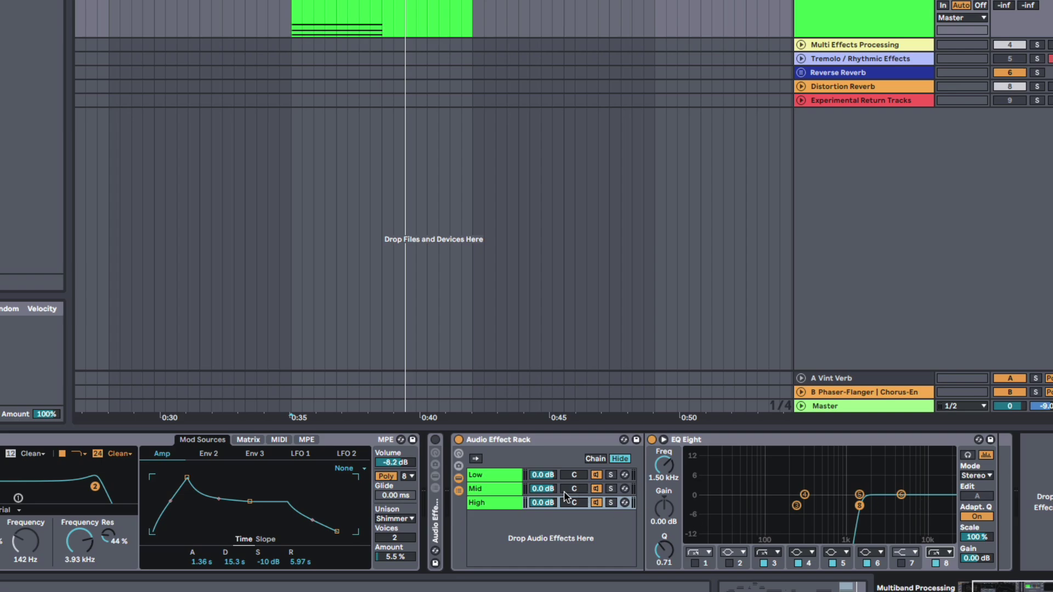
Compare the EQ Eight curves of the Low, Mid and High chains.
left_click(499, 473)
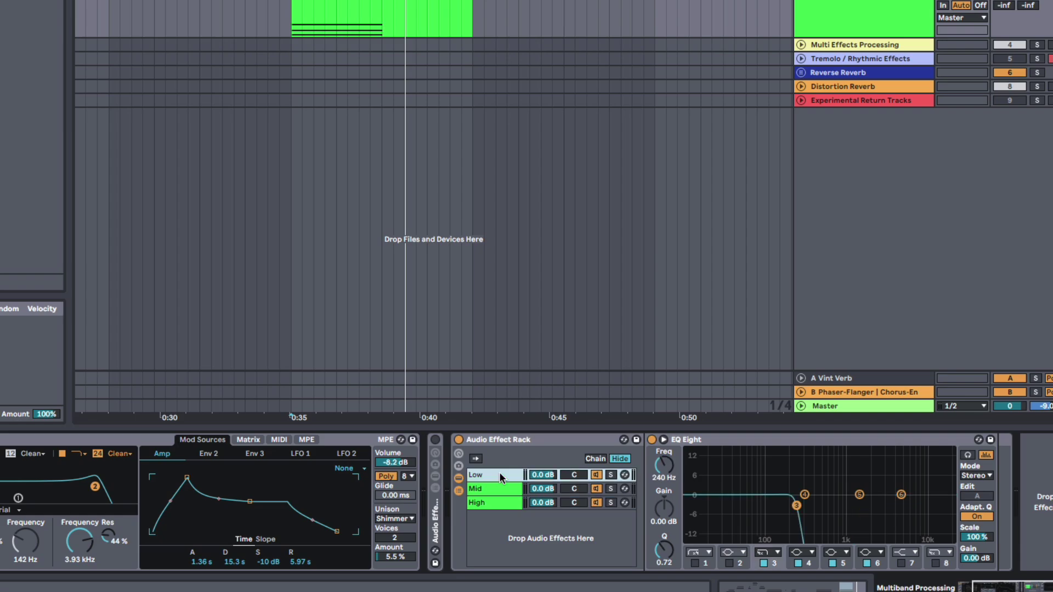
left_click(496, 488)
left_click(498, 503)
left_click(499, 489)
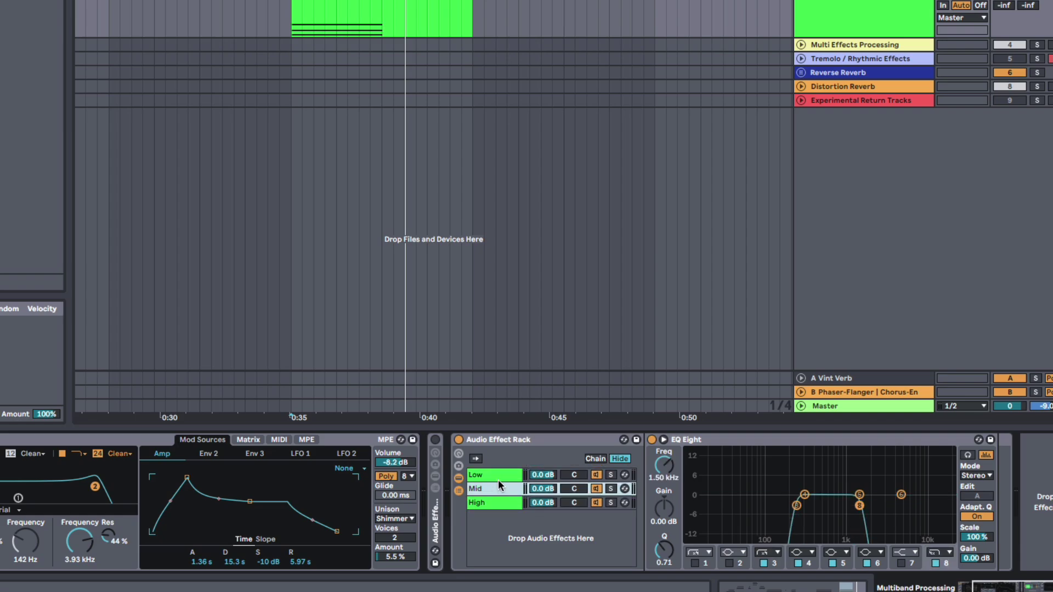
left_click(498, 477)
left_click(497, 501)
left_click(498, 475)
left_click(501, 440)
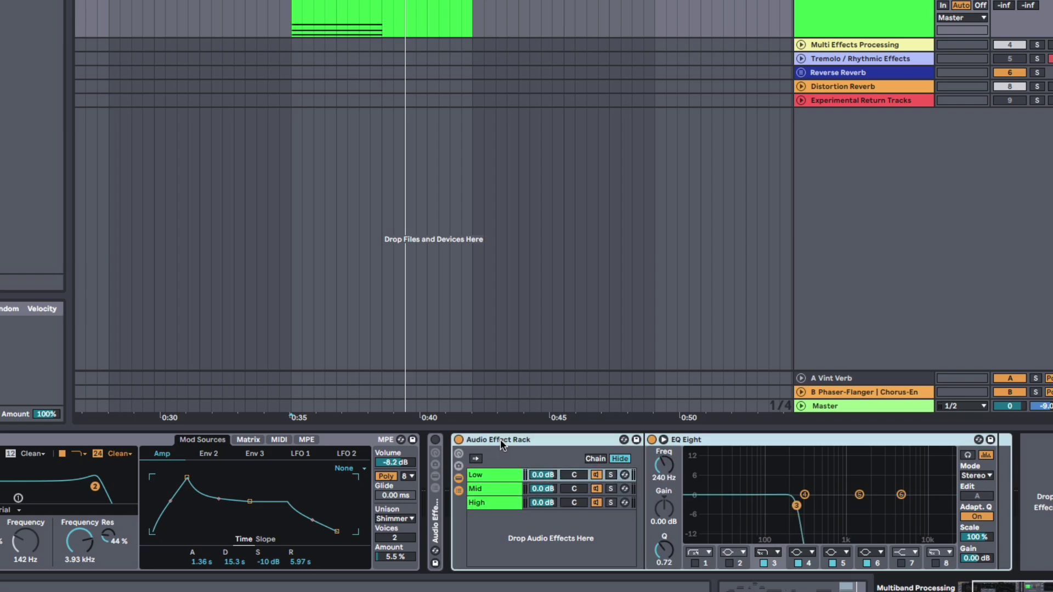
Play the clip with the rack bypassed and re-enabled, and set the synth's second filter frequency to 1.38 kHz.
scroll(361, 393, "left", 3)
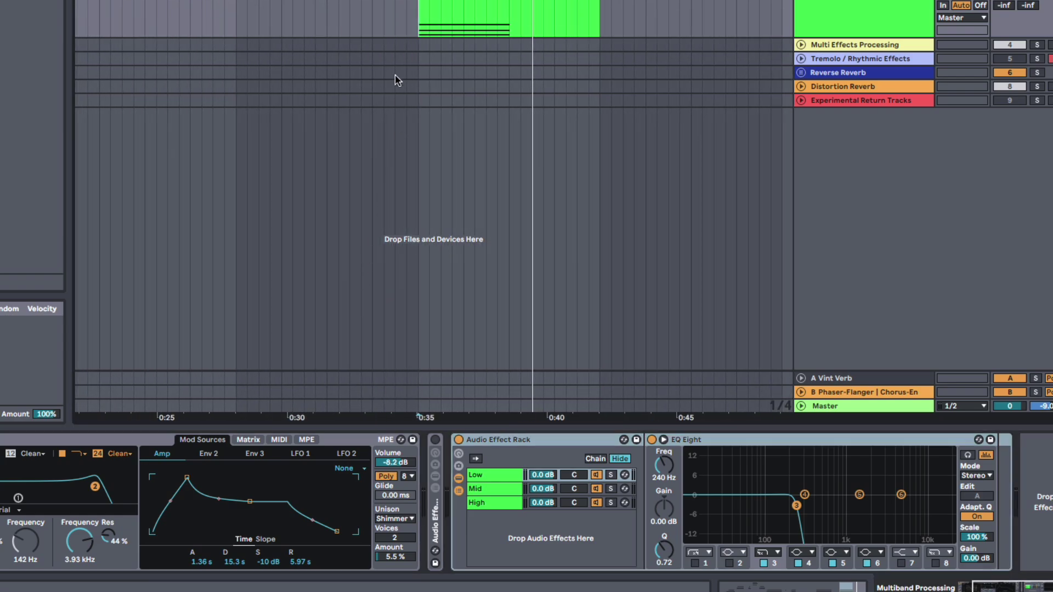
left_click(408, 12)
key("space")
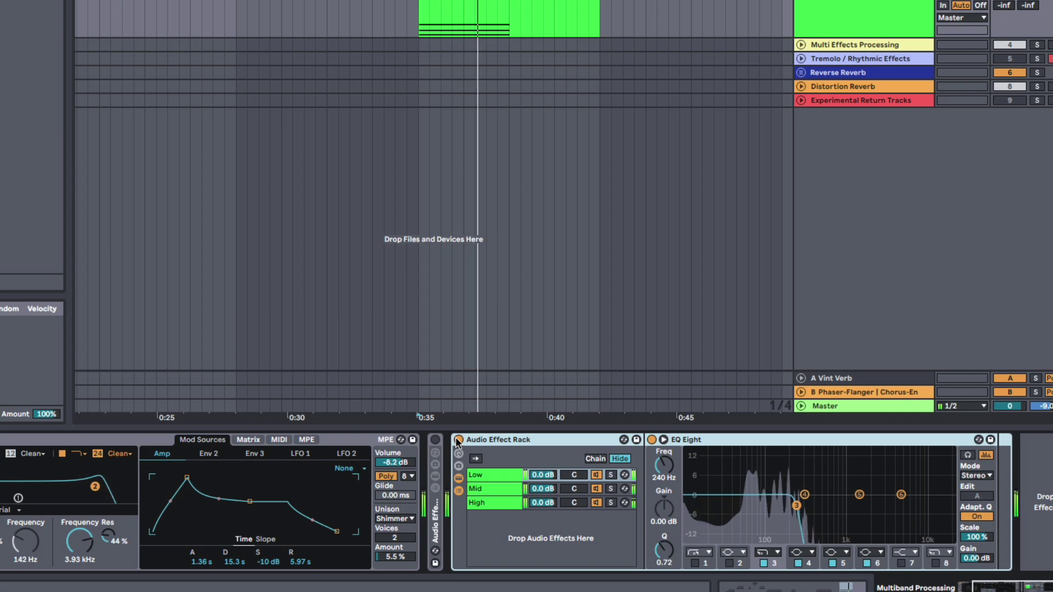
left_click(458, 440)
left_click(458, 440)
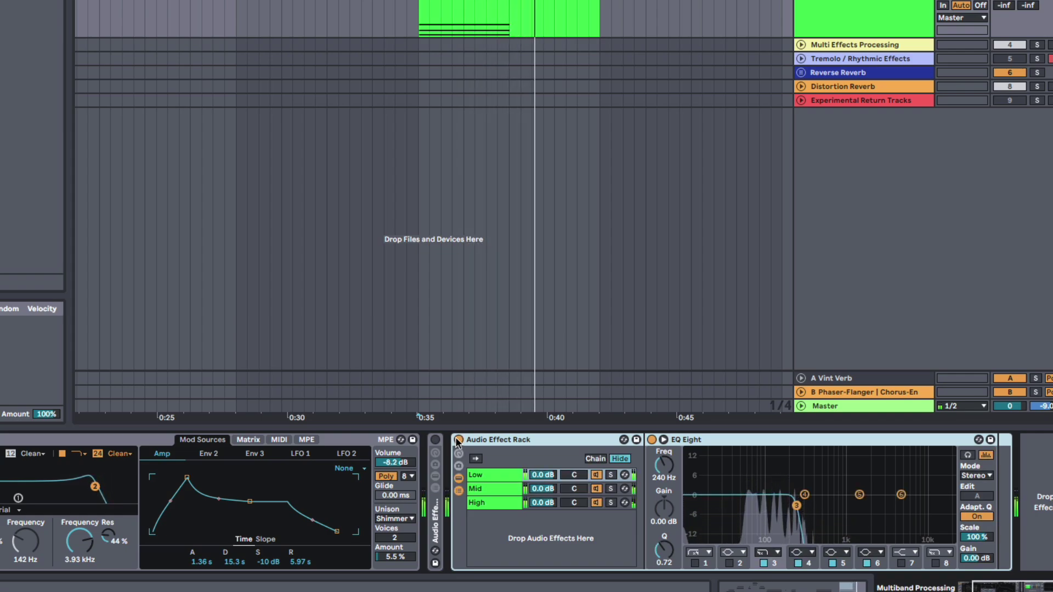
mouse_move(79, 541)
left_mouse_down()
mouse_move(80, 576)
mouse_move(80, 557)
left_mouse_up()
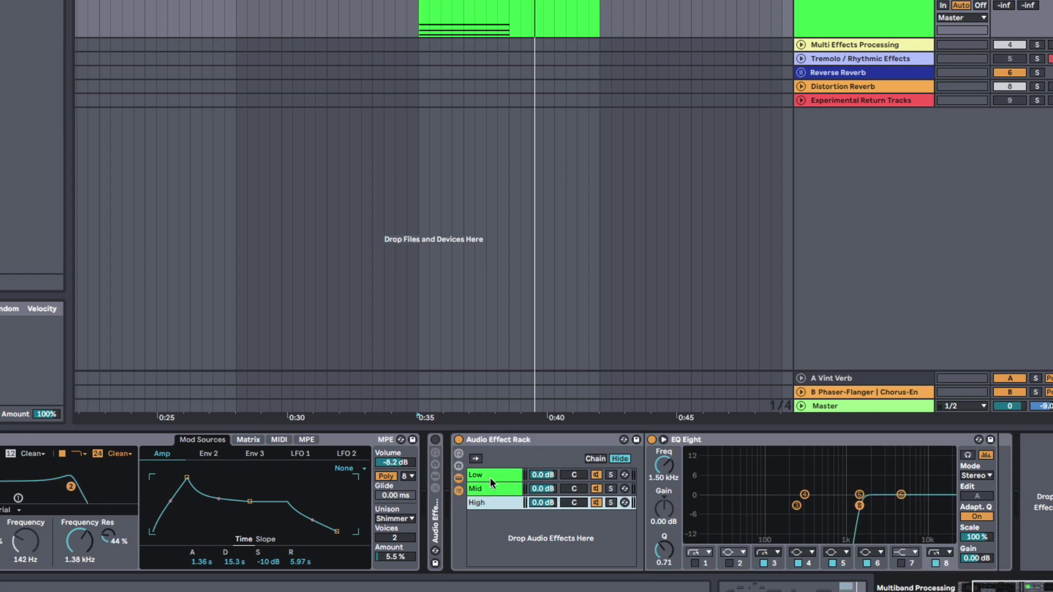
Solo the Low chain and add a Saturator after its EQ Eight.
left_click(489, 476)
scroll(554, 488, "left", 1)
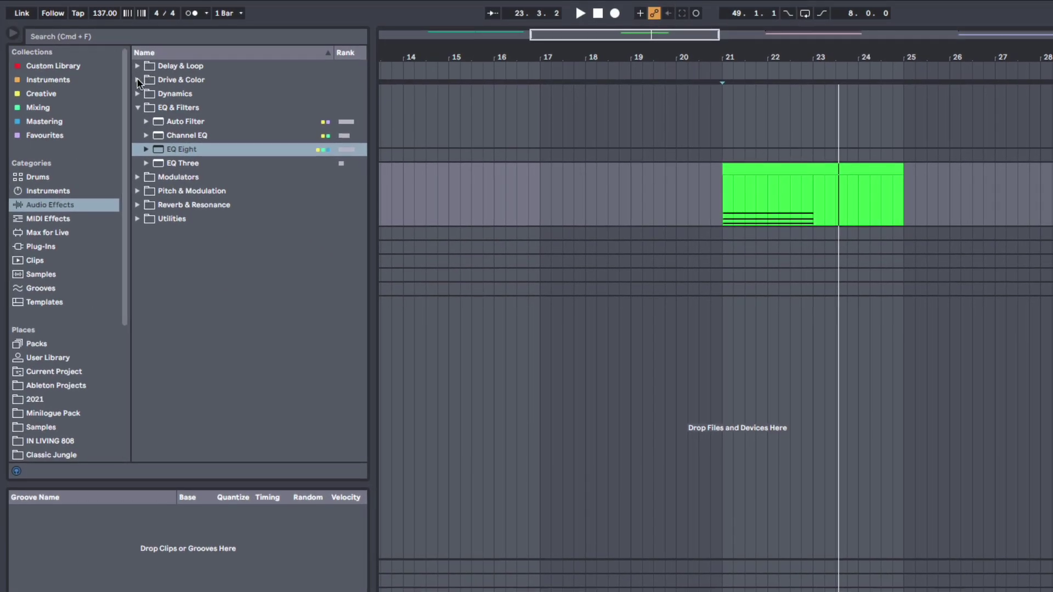
left_click(138, 80)
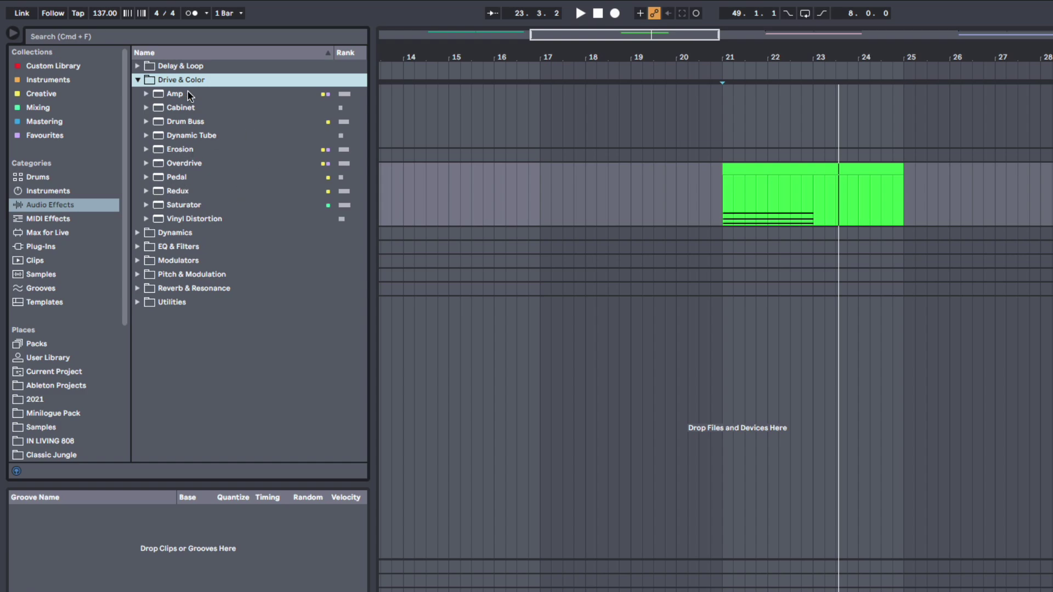
left_click(191, 177)
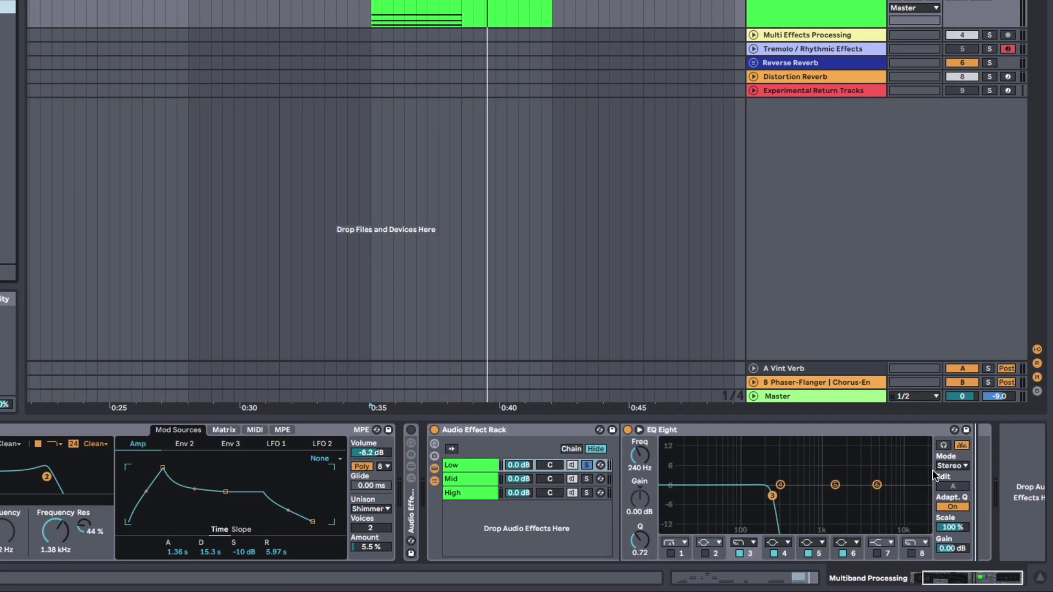
left_click_drag(932, 470, 886, 480)
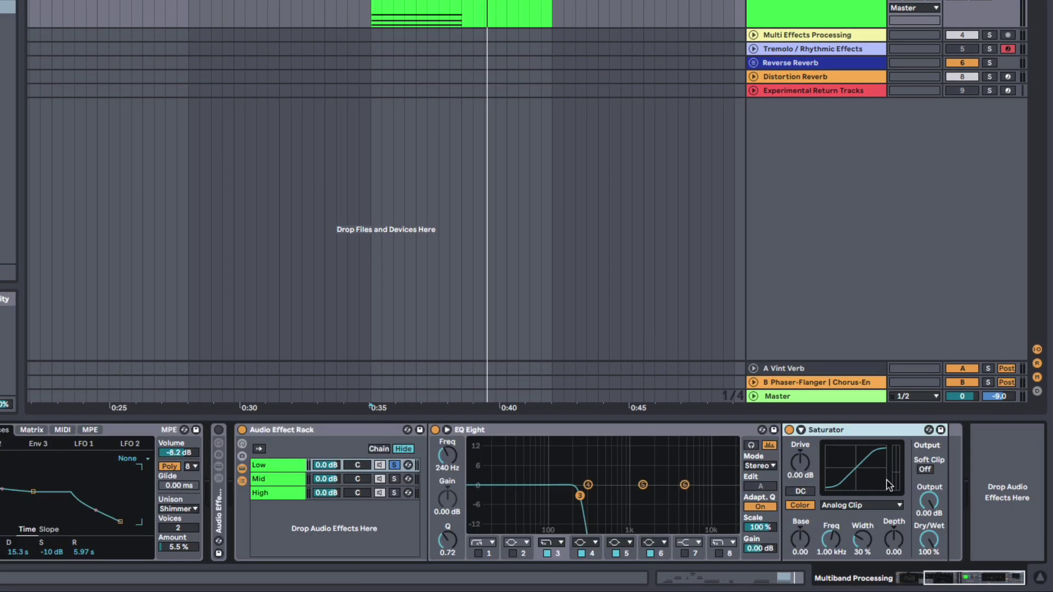
Set the Saturator's drive to 9.14 dB and output to -11.7 dB during playback, and unsolo the Low chain.
key("space")
left_click_drag(804, 464, 804, 437)
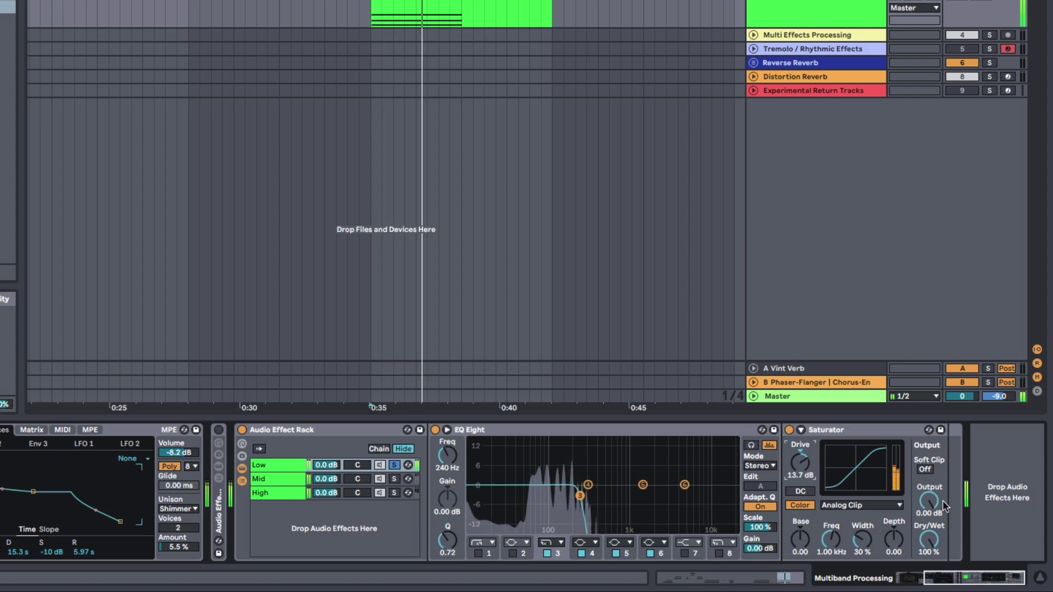
left_click_drag(928, 500, 929, 534)
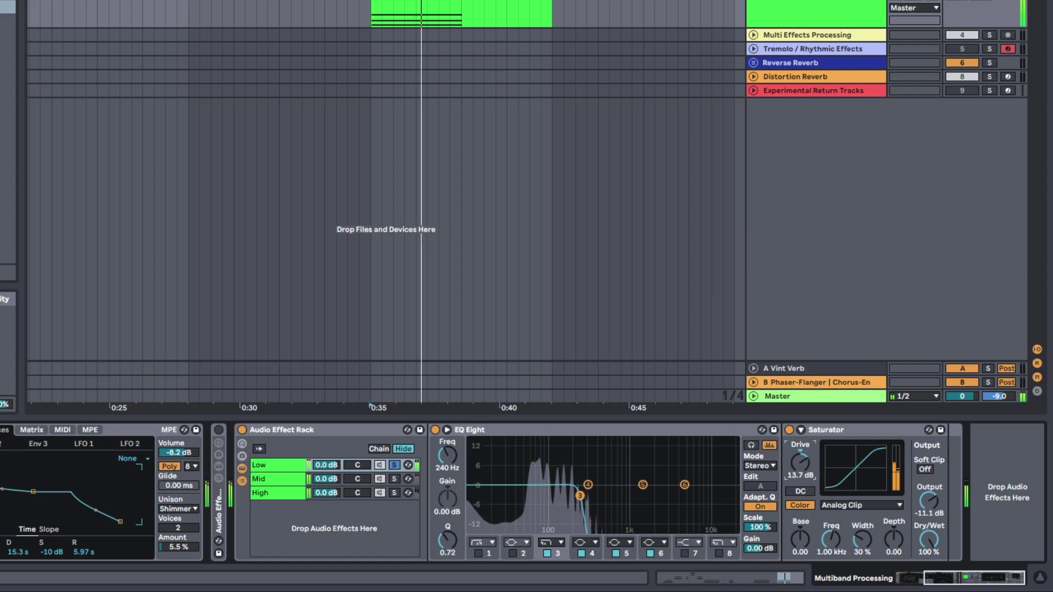
left_click_drag(799, 462, 799, 476)
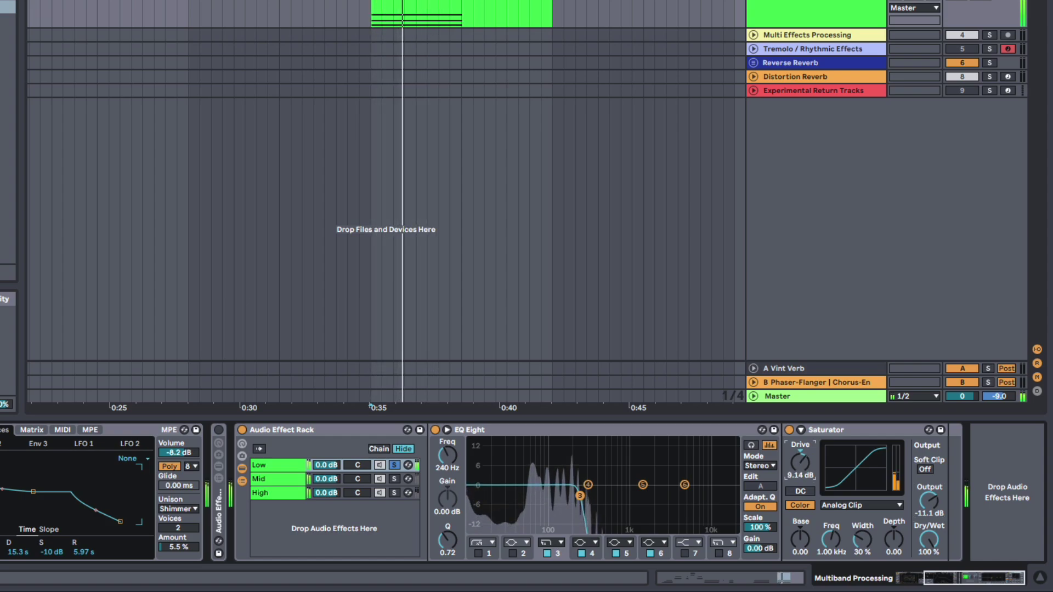
left_click_drag(928, 500, 929, 507)
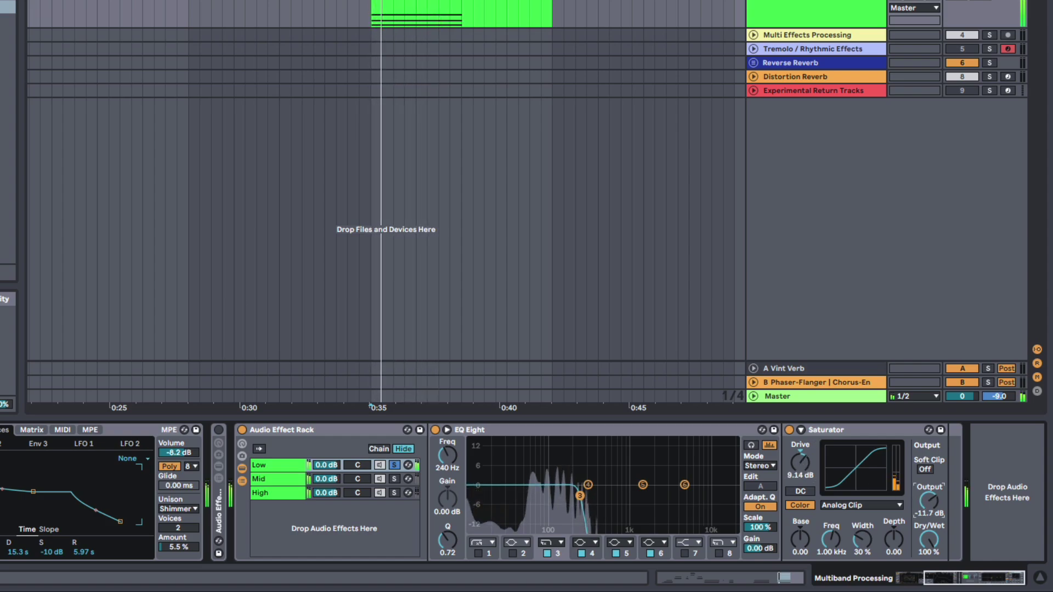
left_click(395, 479)
left_click(394, 466)
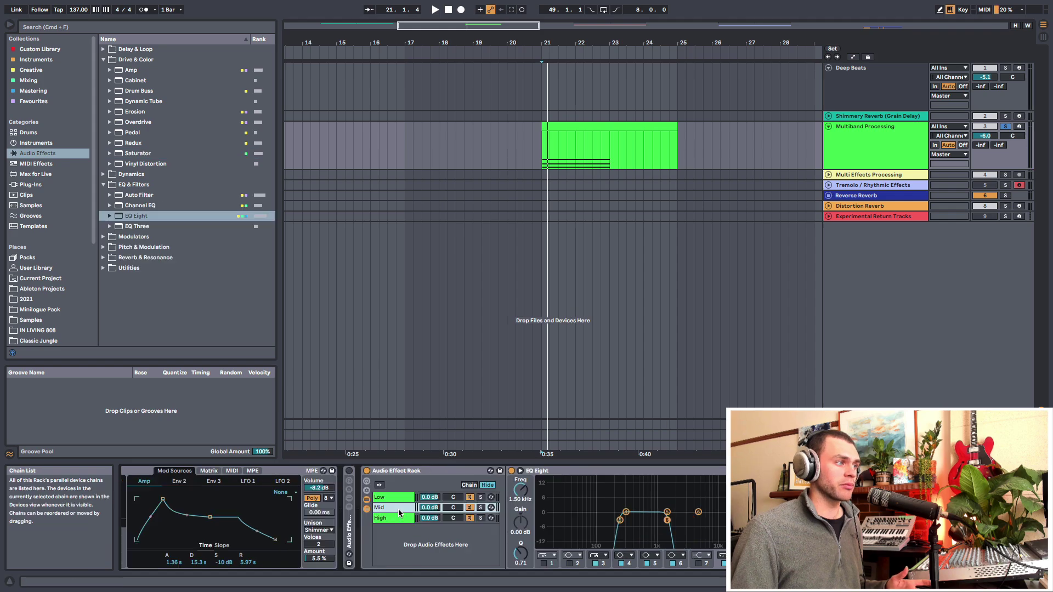
left_click(398, 520)
left_click(396, 508)
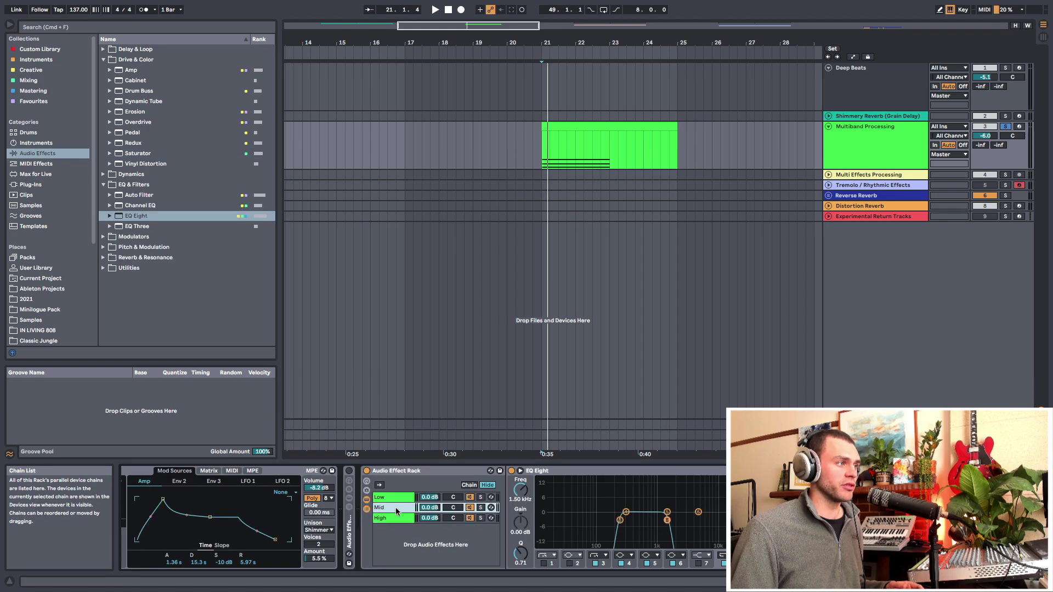
left_click(396, 498)
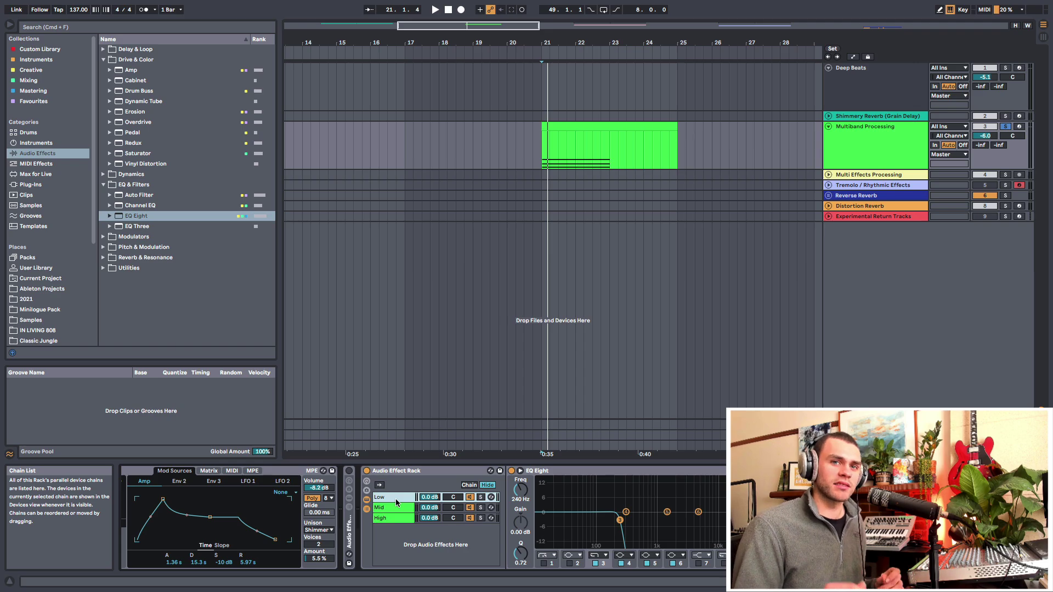
Add an Echo from the Delay & Loop effects after the EQ Eight on the Mid chain.
left_click(393, 507)
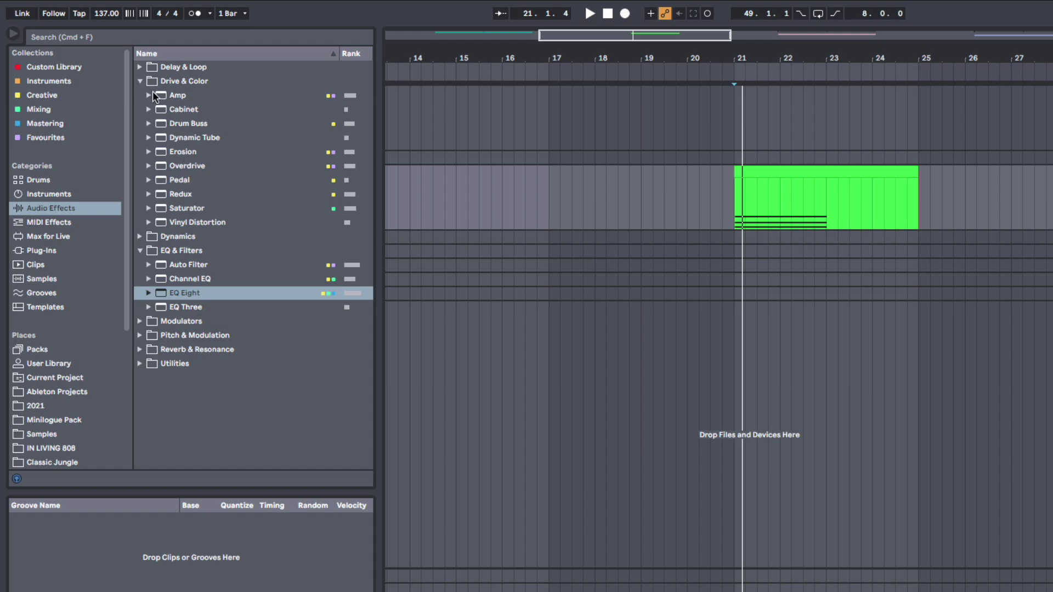
left_click(140, 81)
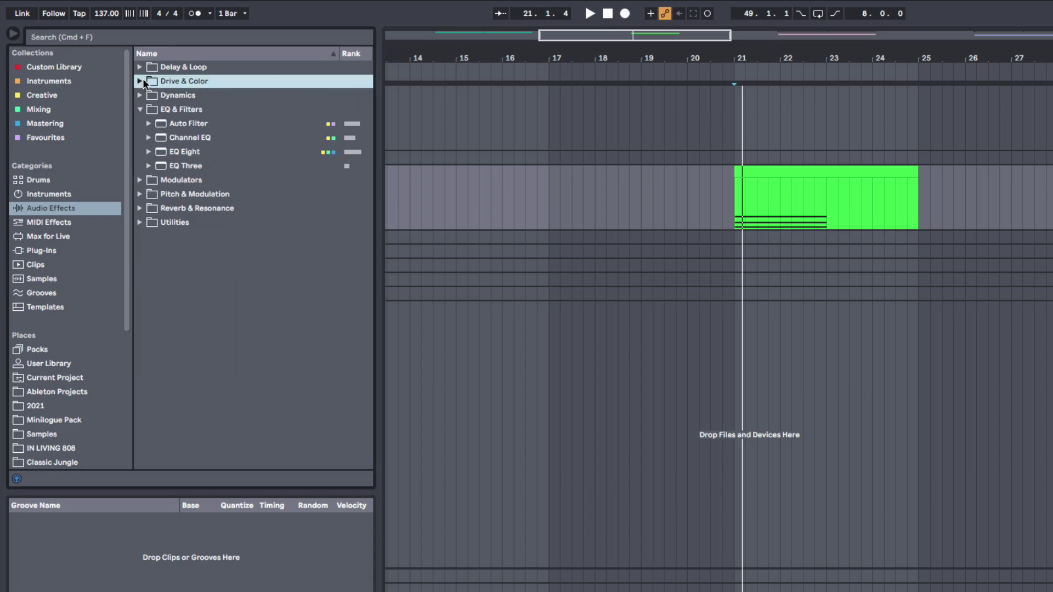
left_click(141, 67)
left_click(179, 110)
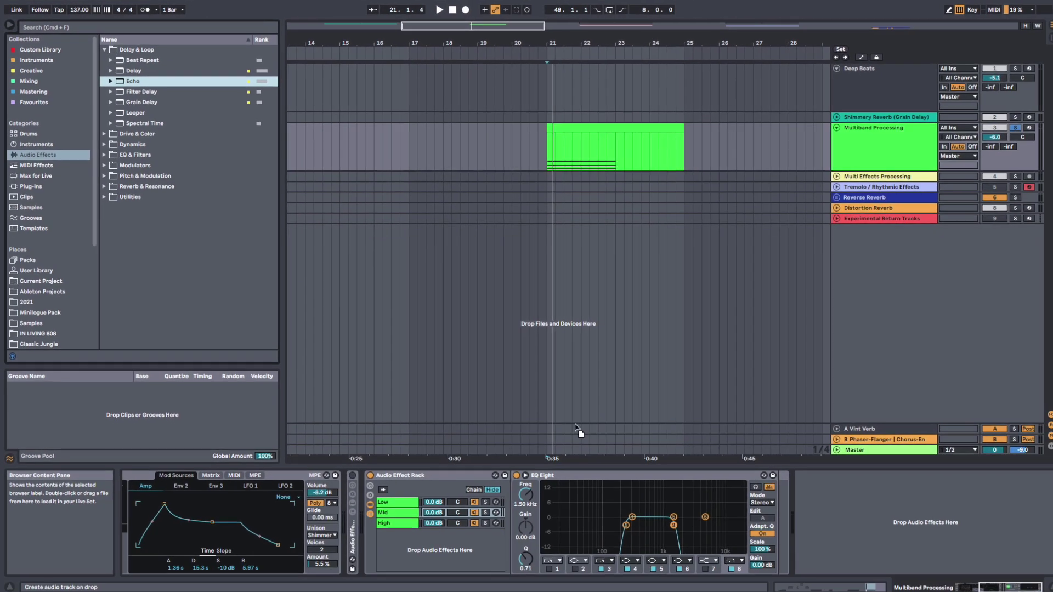
key("Return")
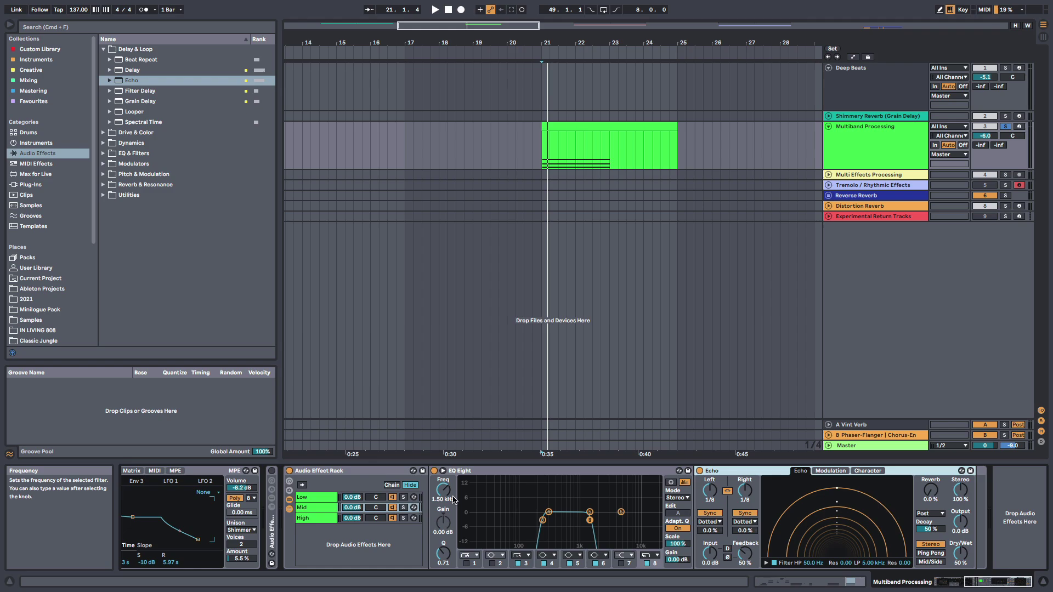
Set the Echo's dry/wet to 35% and switch its channel mode to Ping Pong while playing the soloed Mid chain.
left_click_drag(961, 553, 961, 562)
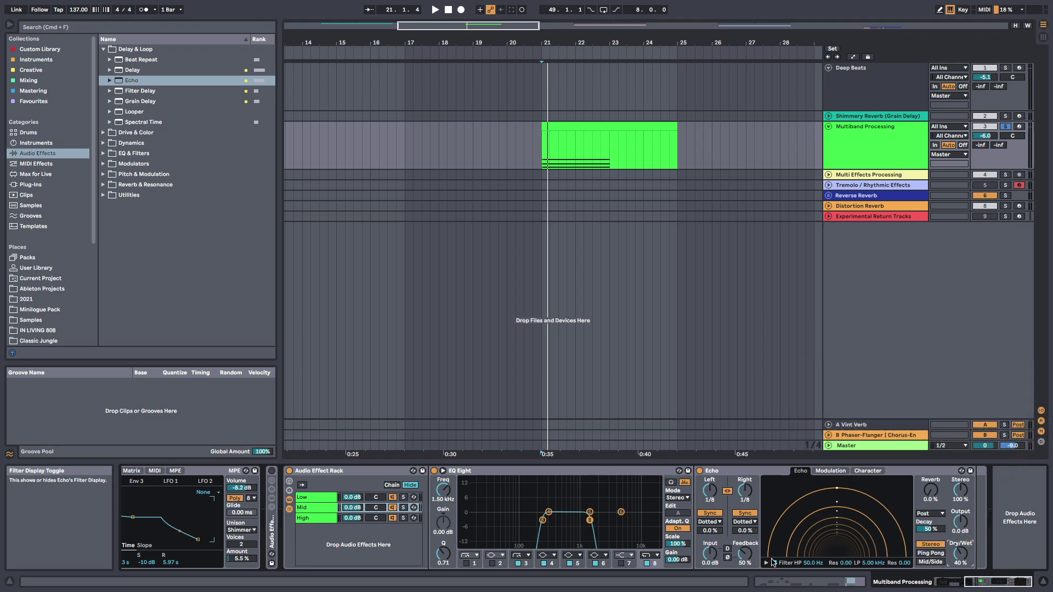
left_click_drag(966, 554, 968, 558)
key("space")
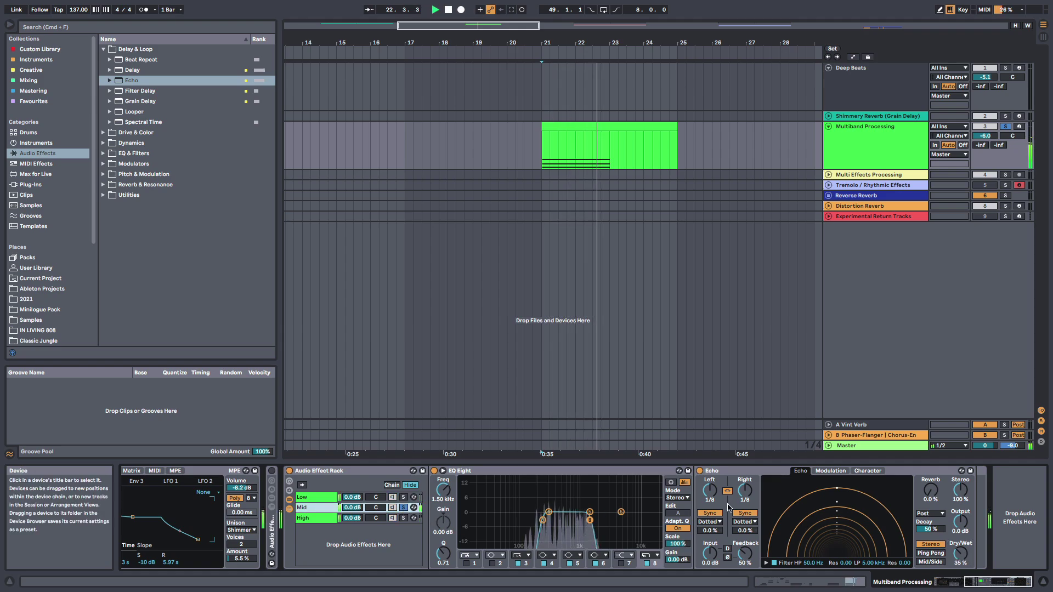
left_click(931, 553)
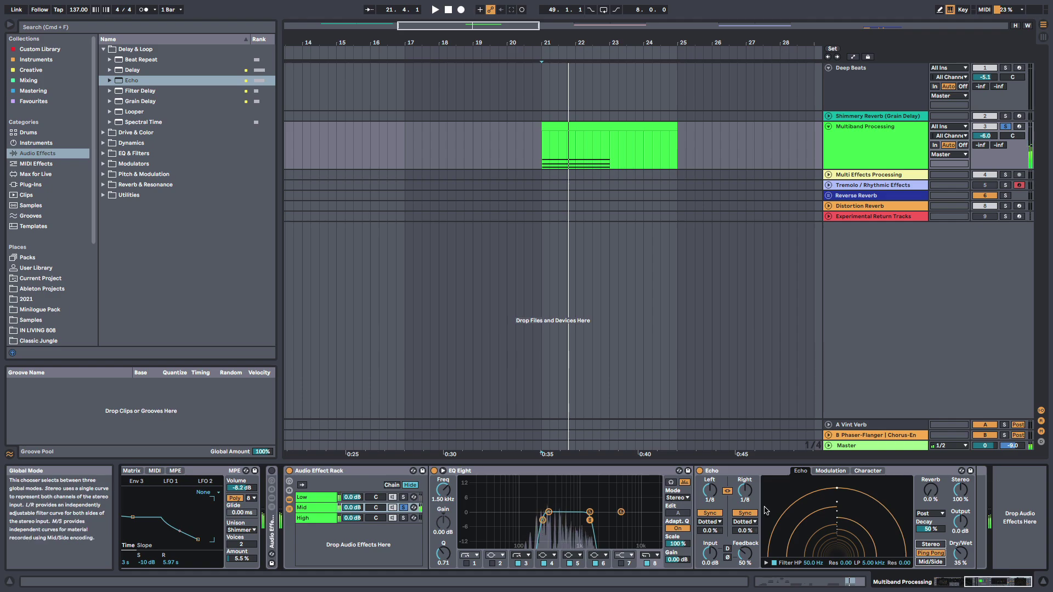
Add a Reverb with 44% dry/wet and a longer decay time to the soloed High chain, and unsolo the chain.
left_click(312, 517)
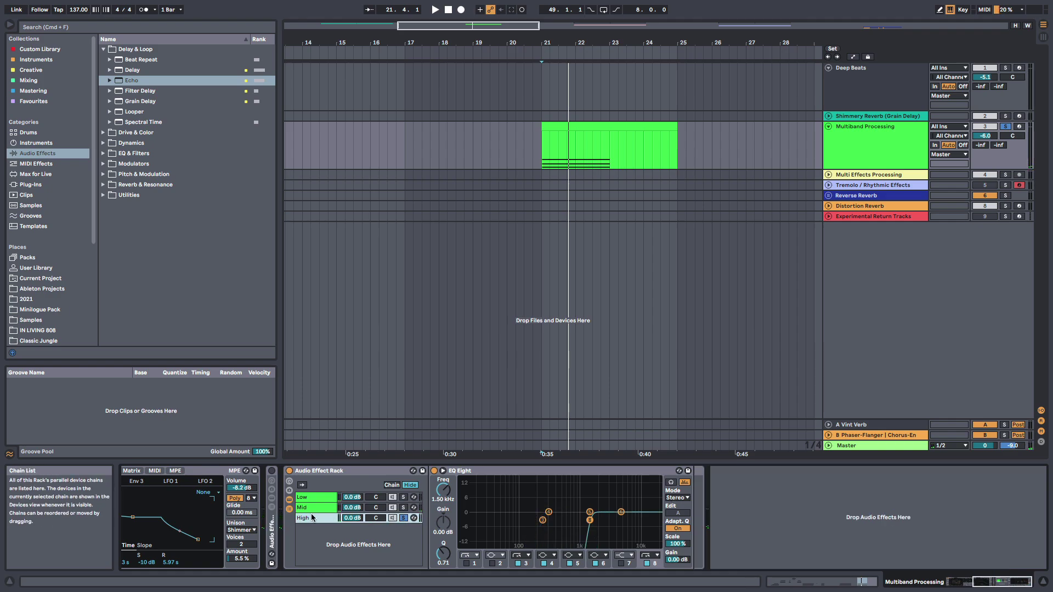
left_click(214, 27)
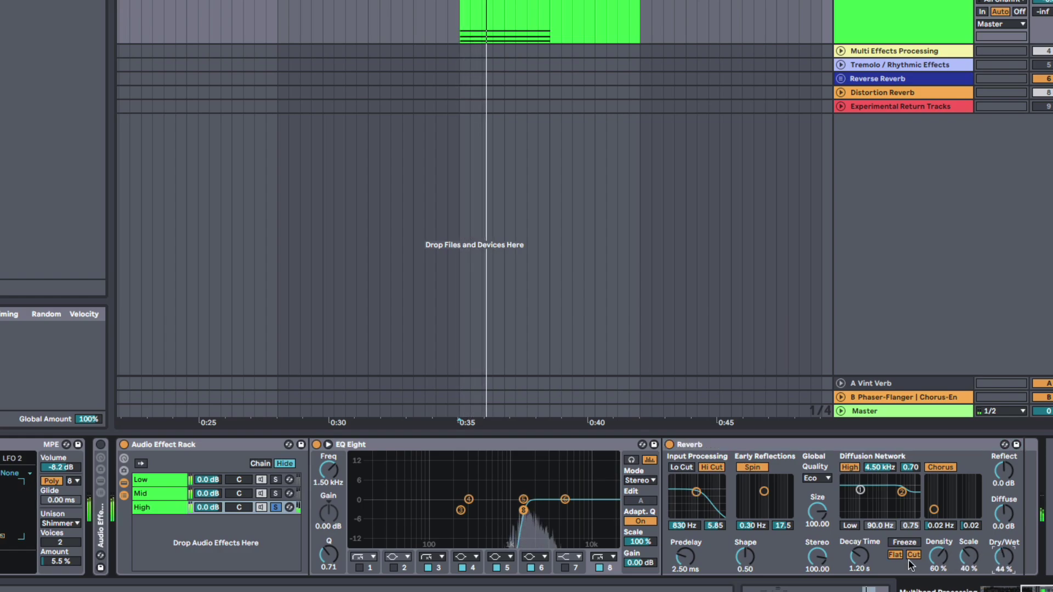
left_click_drag(859, 563, 858, 540)
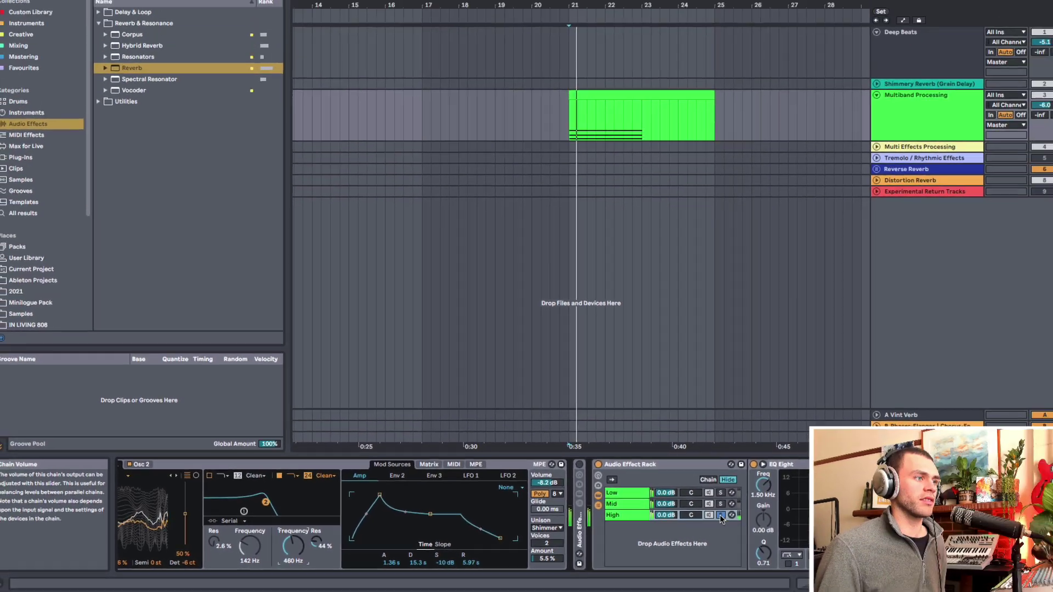
left_click(851, 505)
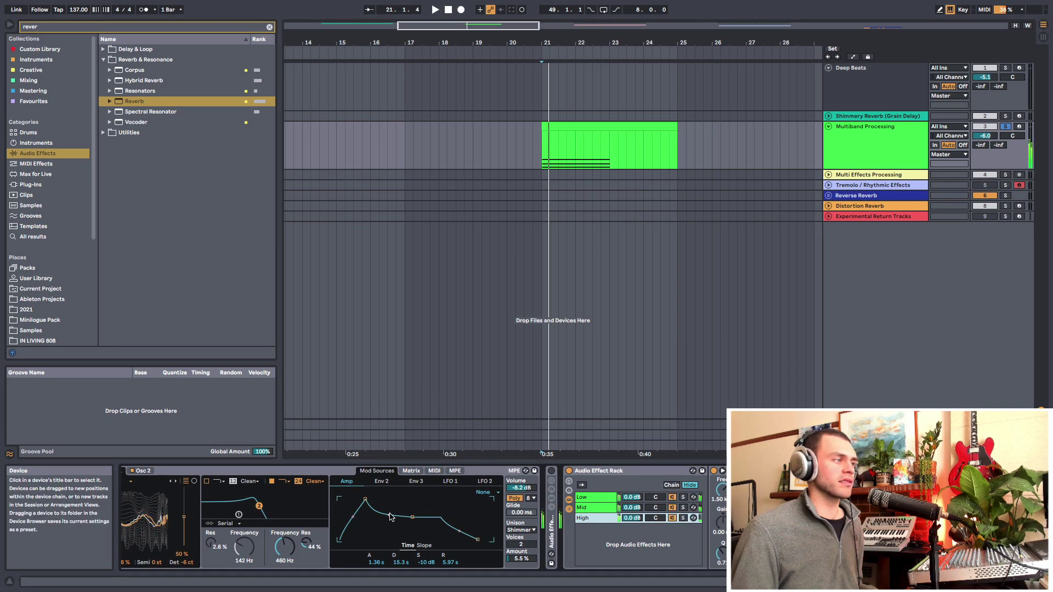
Sweep the frequency of the synth's second filter while the clip plays through the whole multiband rack.
mouse_move(286, 551)
left_mouse_down()
mouse_move(286, 523)
mouse_move(285, 538)
left_mouse_up()
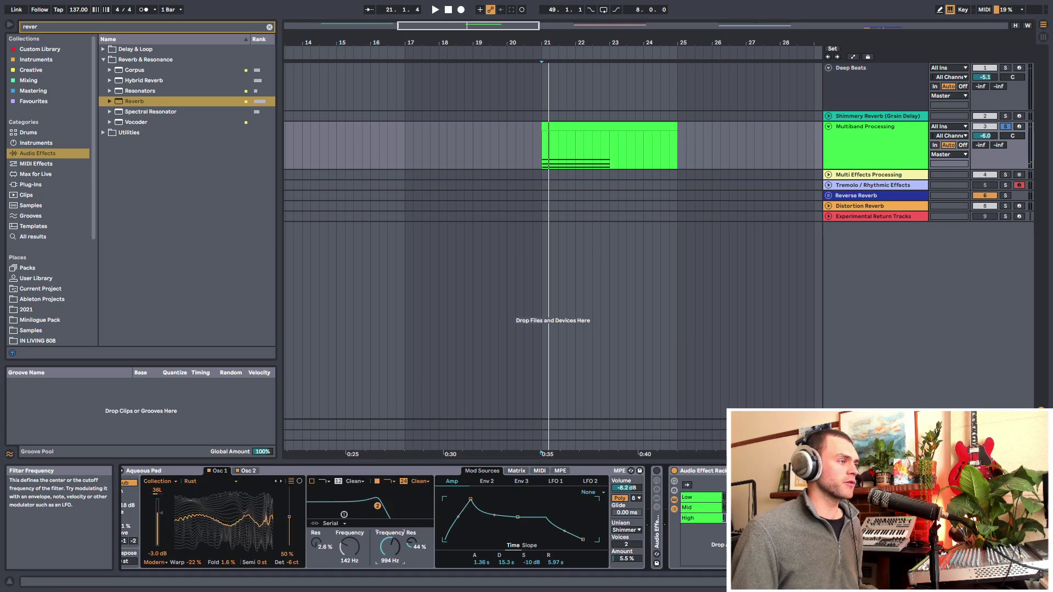
mouse_move(390, 547)
left_mouse_down()
mouse_move(390, 566)
mouse_move(390, 519)
mouse_move(390, 538)
left_mouse_up()
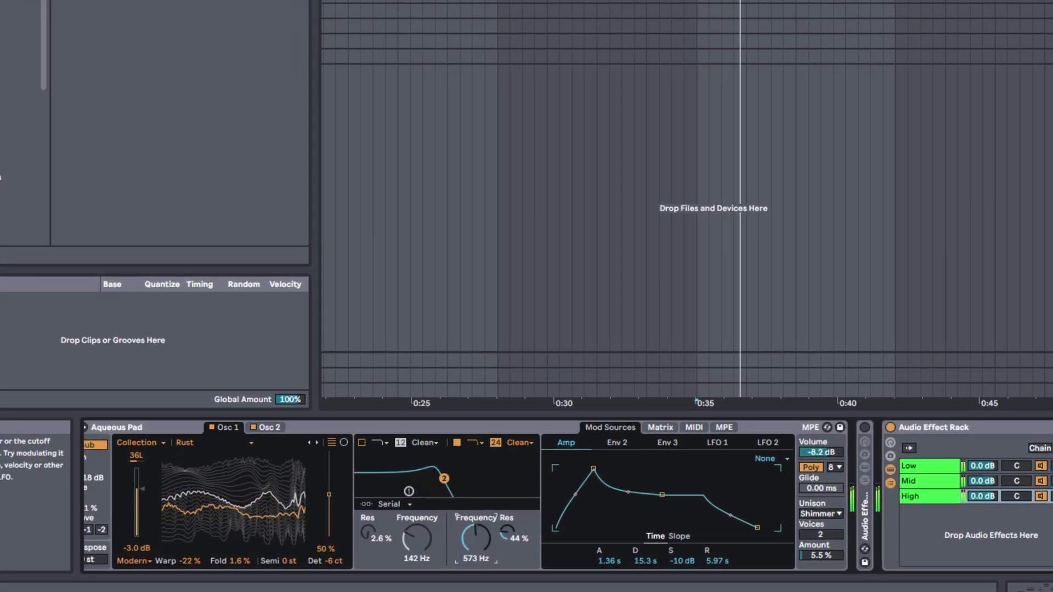
left_click_drag(475, 538, 476, 534)
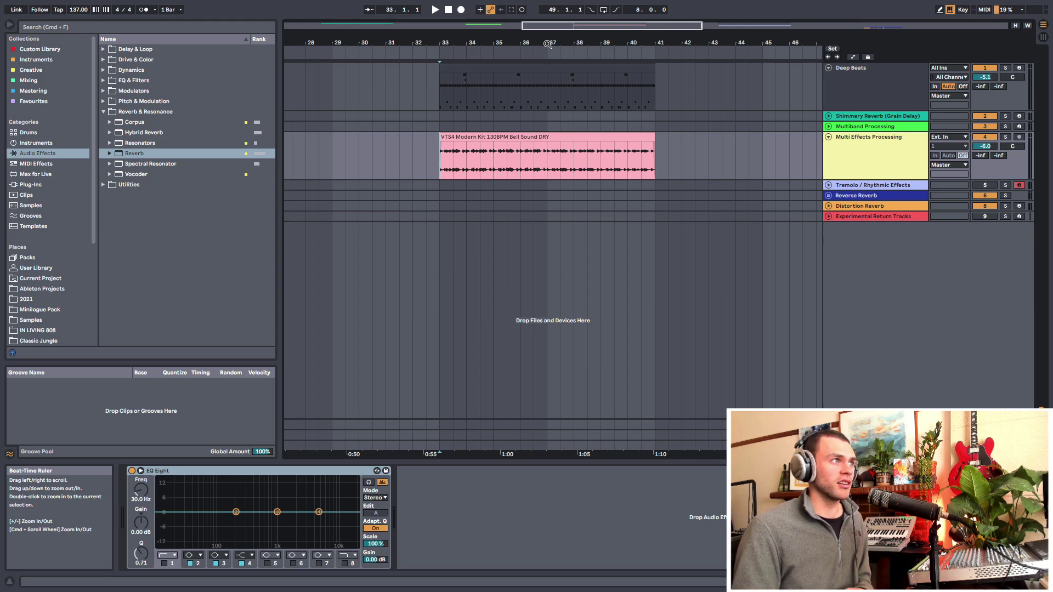
Solo the Multi Effects Processing track, play its bell clip, and select the clip's time range.
left_click(867, 146)
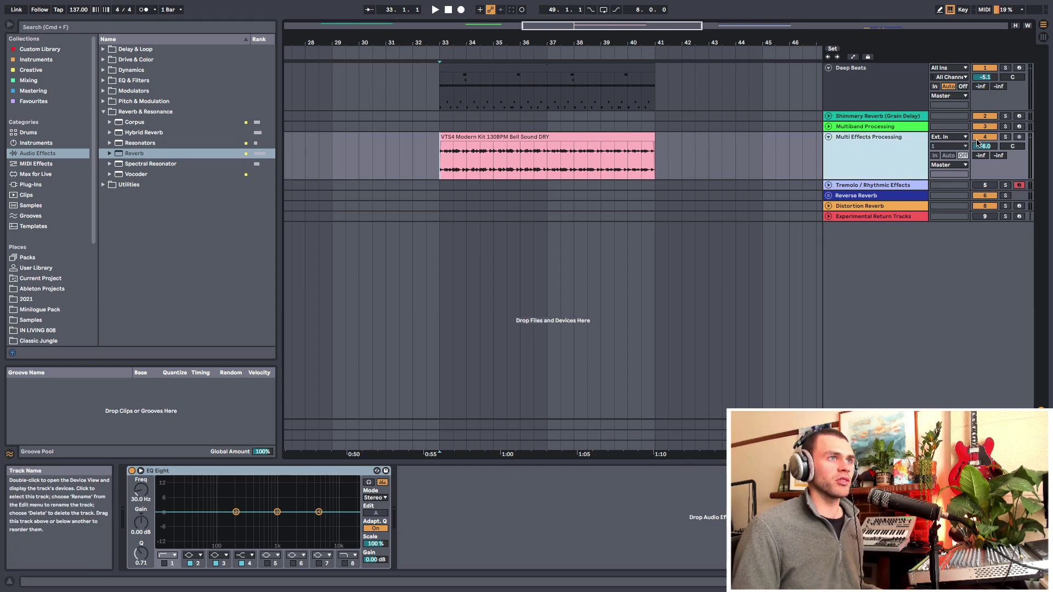
left_click(1006, 137)
key("space")
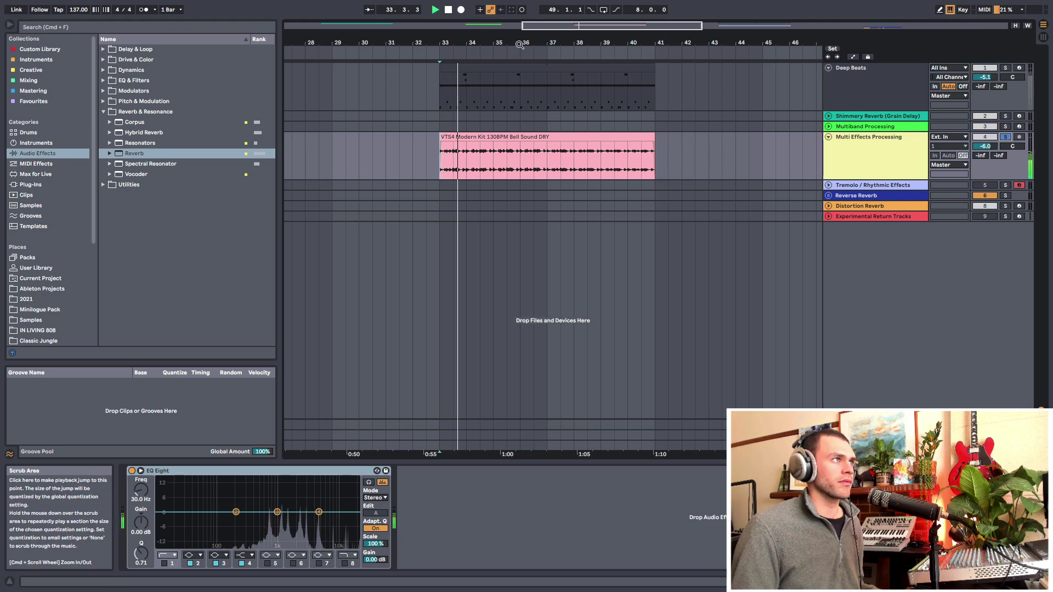
mouse_move(519, 42)
left_mouse_down()
mouse_move(519, 66)
mouse_move(511, 44)
left_mouse_up()
key("space")
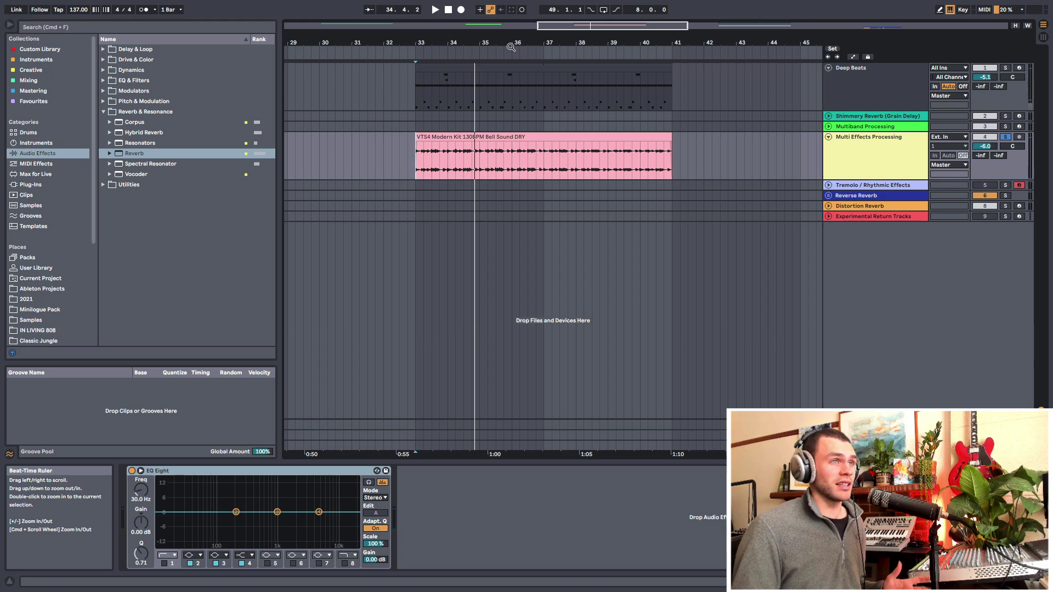
left_click_drag(507, 45, 507, 51)
left_click_drag(393, 154, 704, 162)
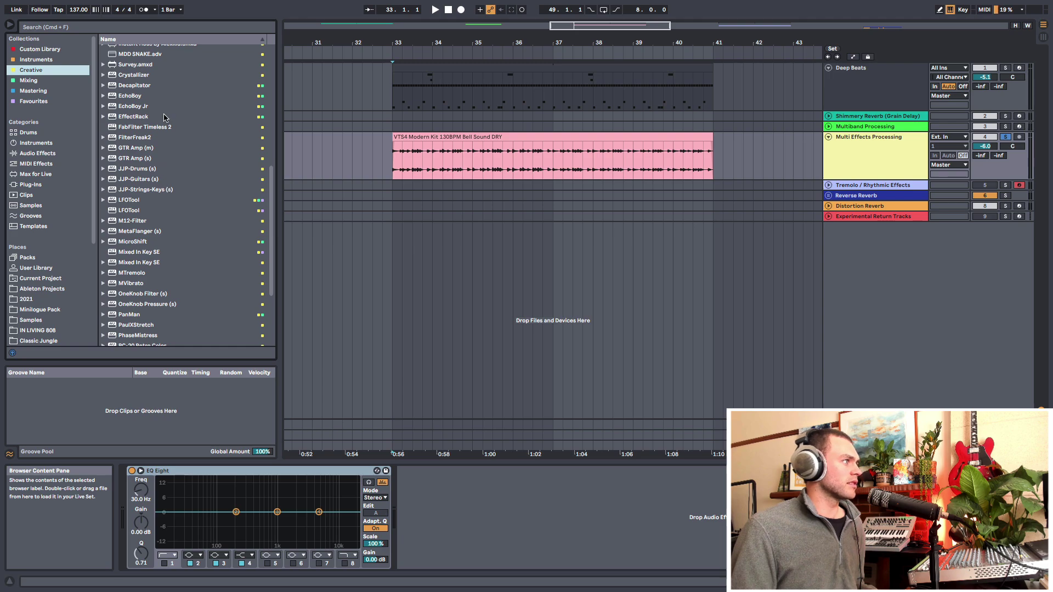
Insert SerumFX after the EQ Eight on the Multi Effects Processing track and audition the pad preset PD Celestial Light [SW].
scroll(164, 117, "down", 5)
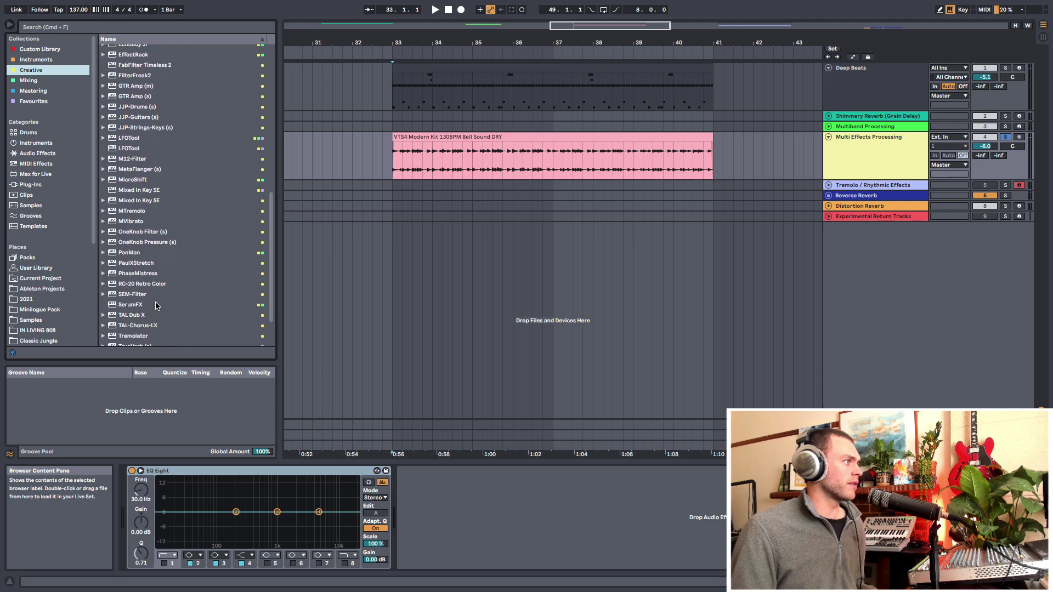
left_click_drag(139, 305, 391, 167)
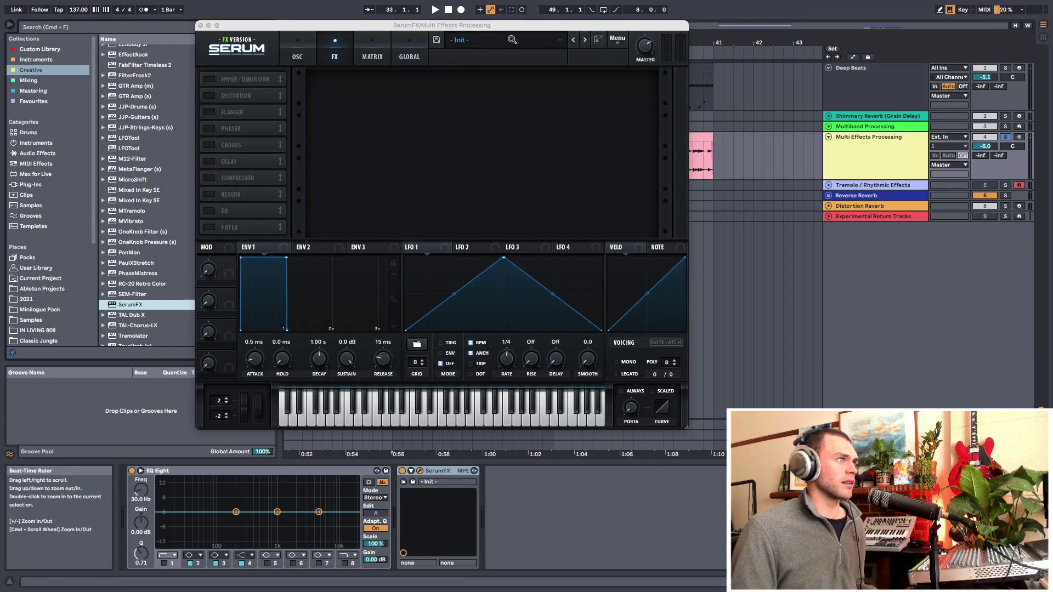
left_click(477, 40)
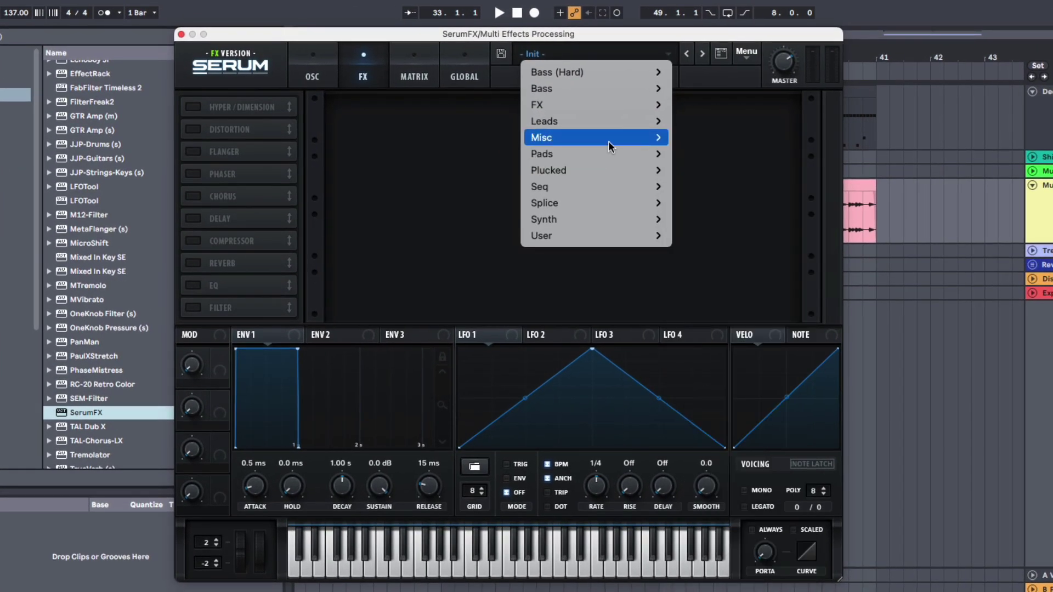
mouse_move(608, 156)
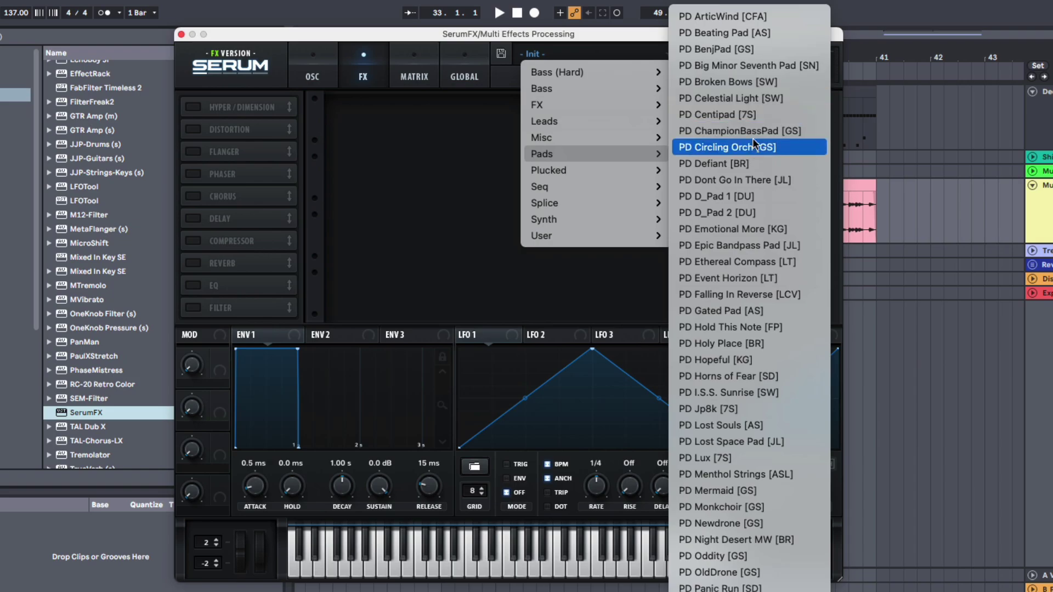
left_click(750, 99)
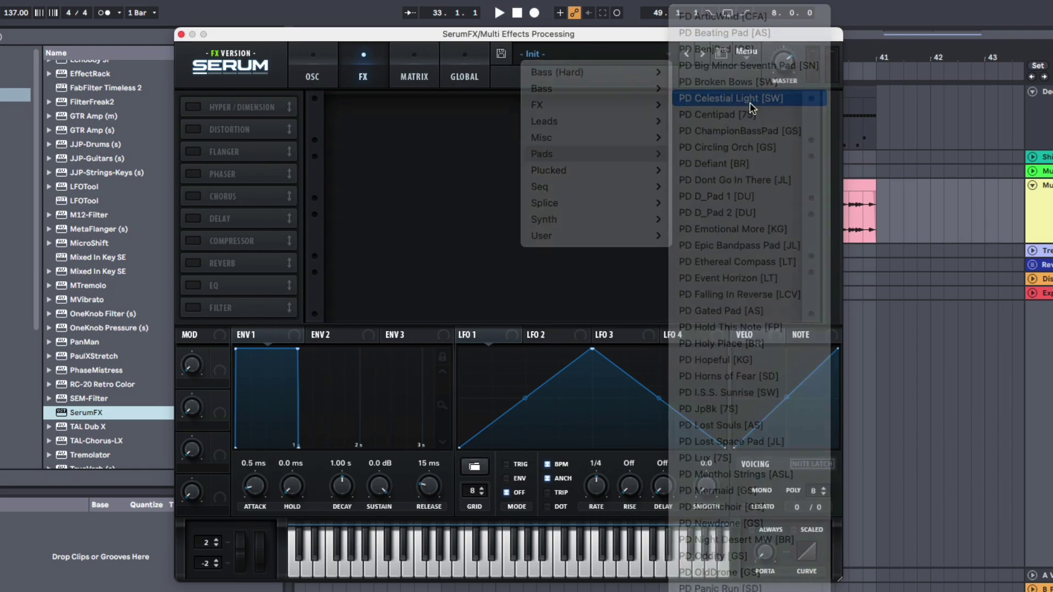
key("space")
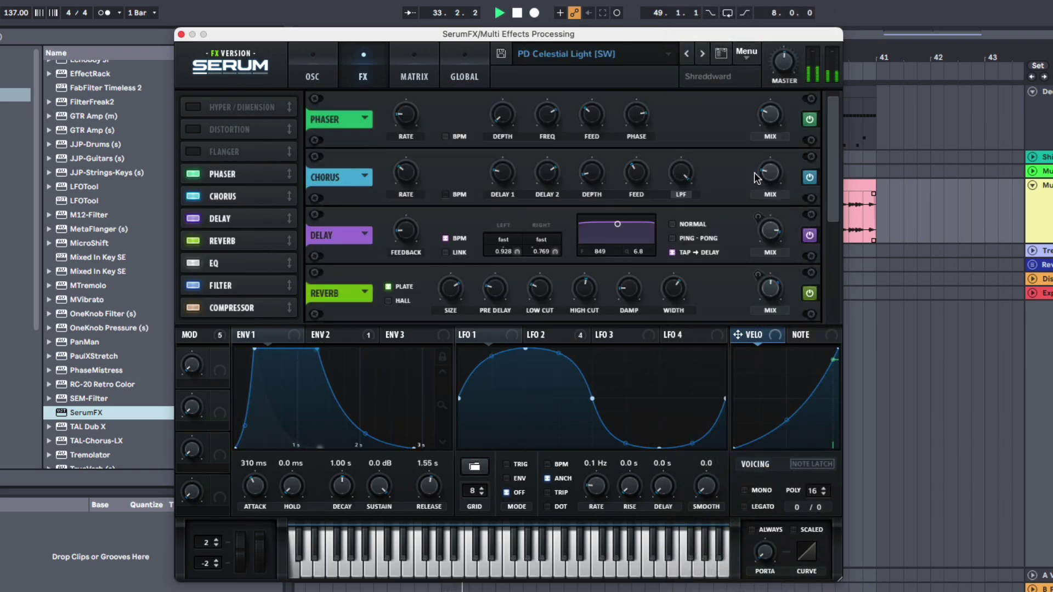
key("space")
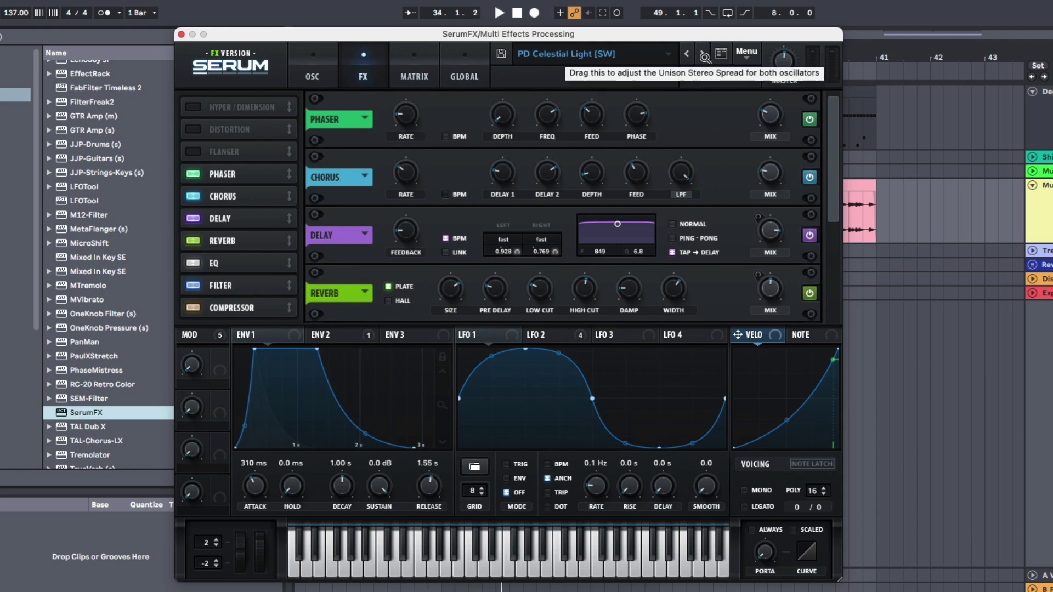
Load the SerumFX preset PD Centipad [7S], toggle its reverb off and on during playback, and adjust the reverb mix.
left_click(702, 54)
key("space")
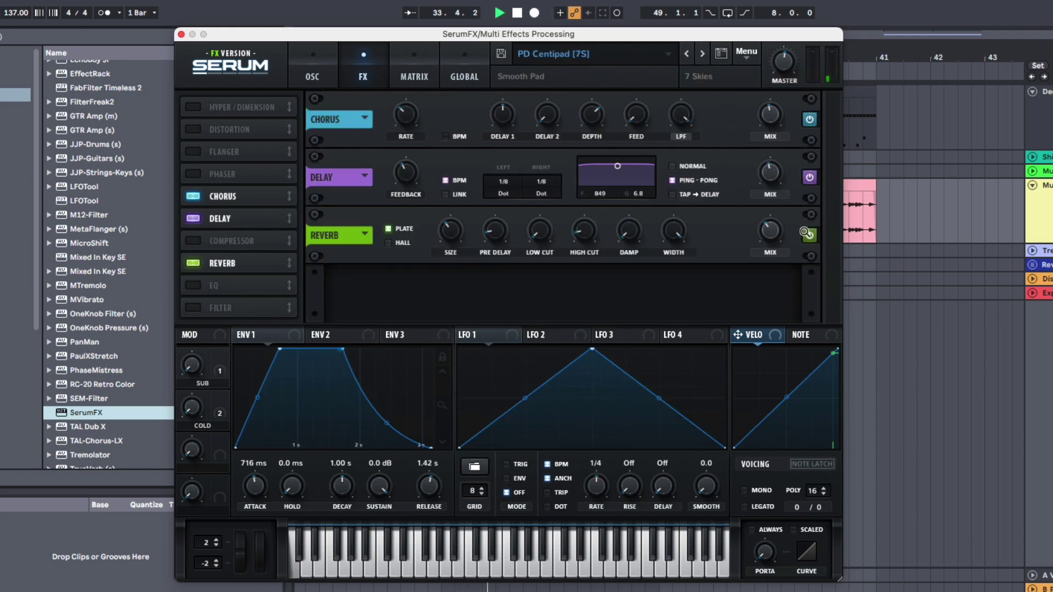
left_click(806, 234)
left_click(809, 234)
mouse_move(770, 237)
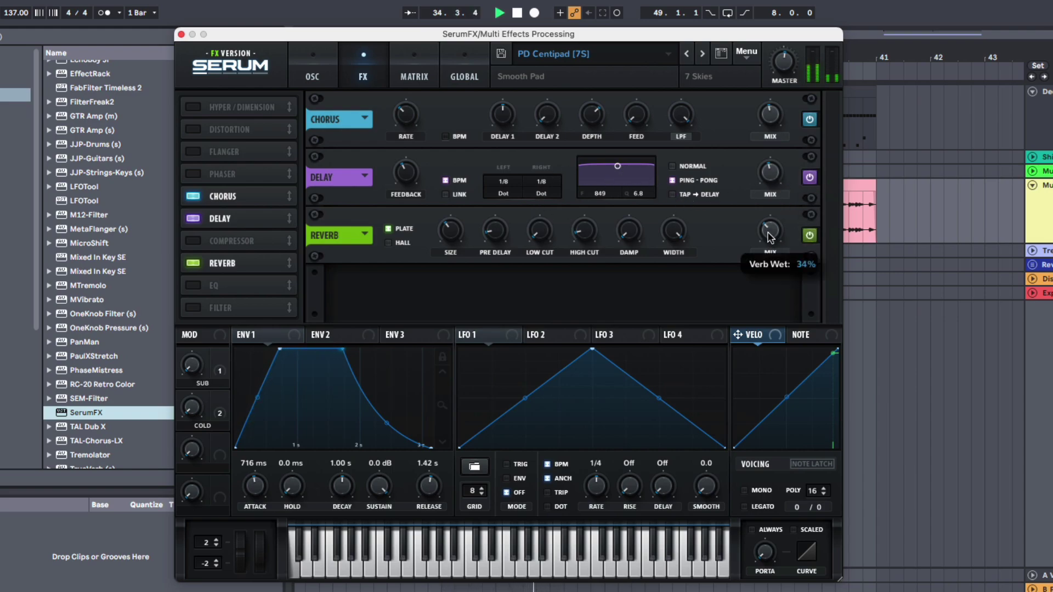
mouse_move(770, 237)
left_mouse_down()
mouse_move(759, 198)
mouse_move(762, 227)
left_mouse_up()
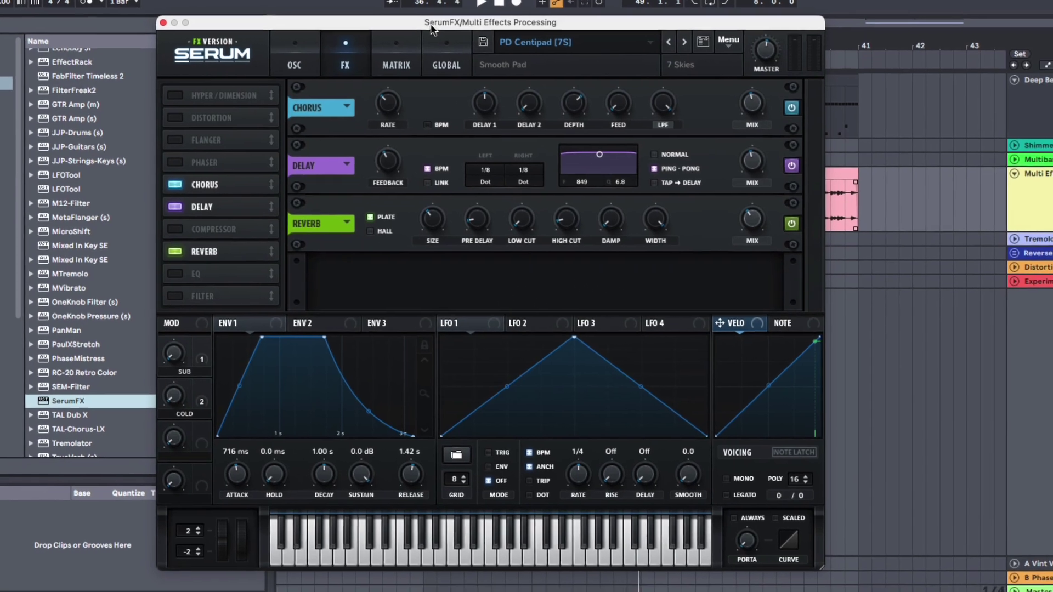
Reposition the SerumFX window and look through its LFO and envelope modulation sources.
left_click_drag(446, 35, 517, 57)
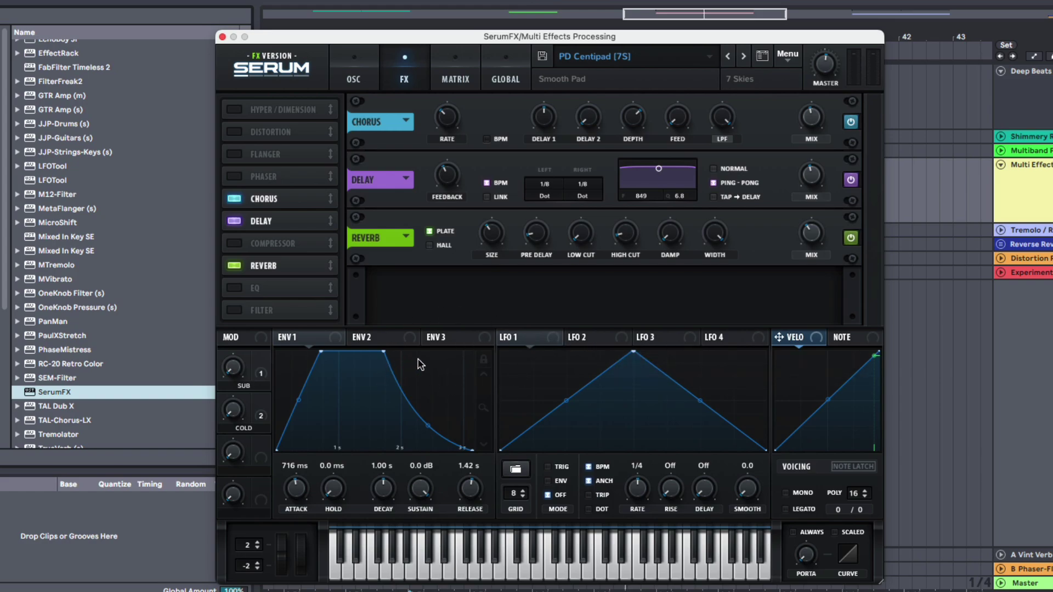
left_click(679, 342)
left_click(721, 340)
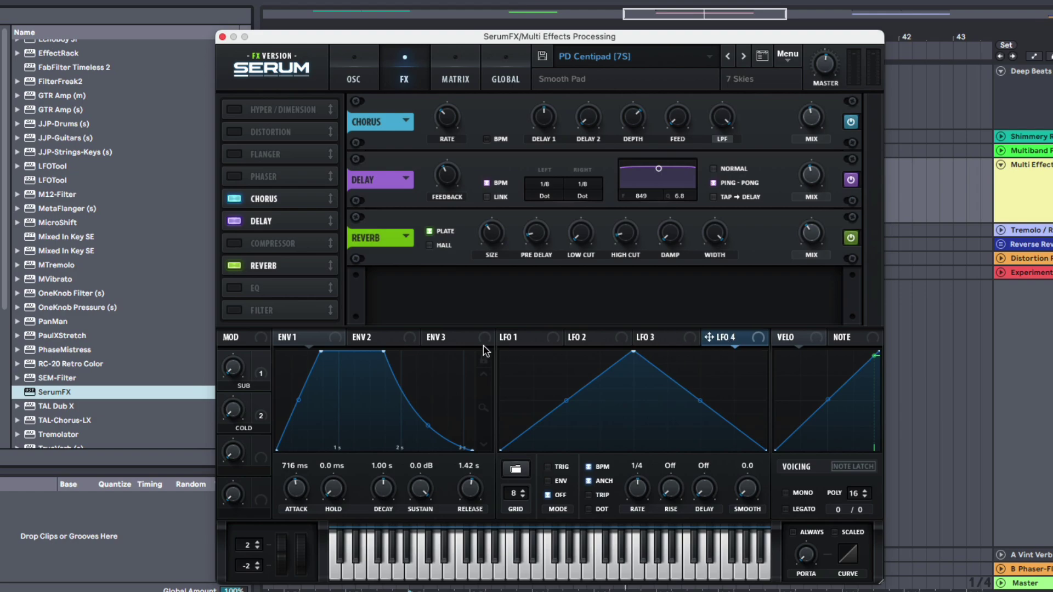
left_click(448, 344)
left_click(383, 340)
left_click(328, 340)
left_click(415, 344)
left_click(443, 342)
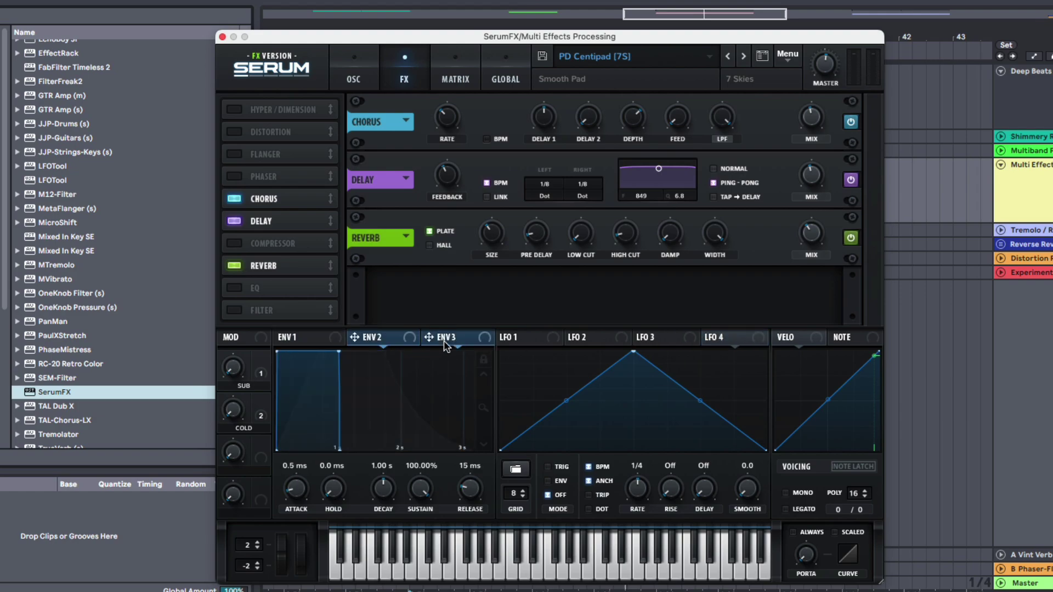
Assign LFO 1 to the SerumFX reverb mix and enable the Filter effect.
left_click(514, 339)
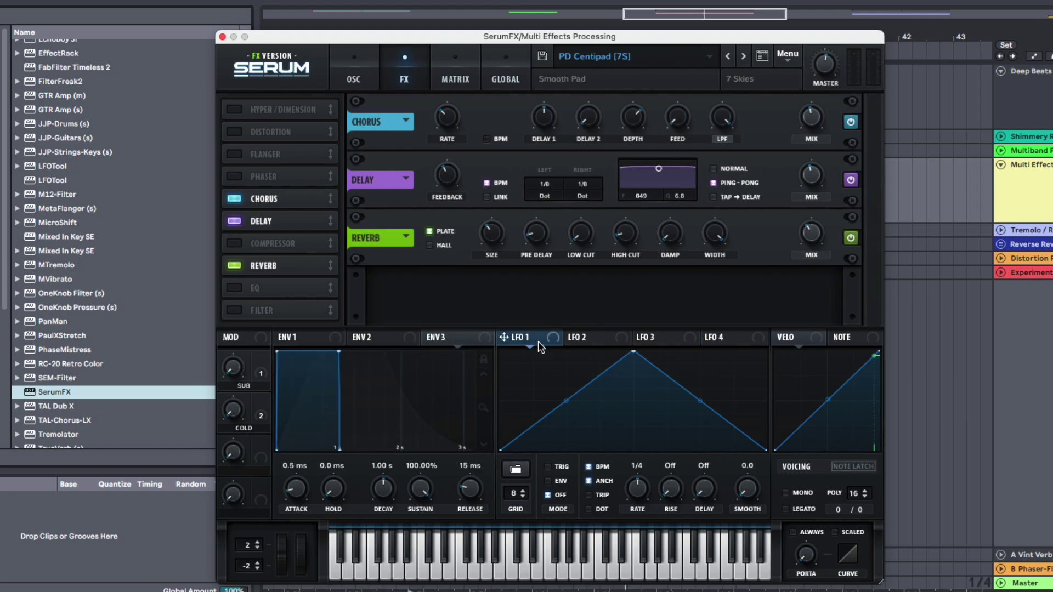
left_click_drag(533, 329, 806, 227)
left_click(283, 305)
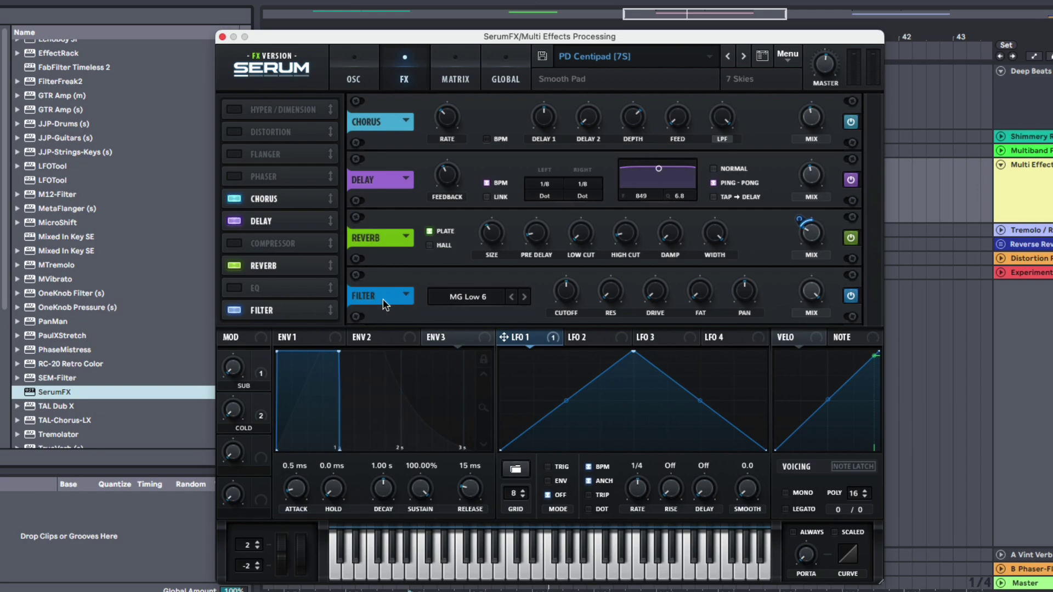
Enable the SerumFX Distortion effect and adjust its drive during playback, raising it to 75% before easing it back slightly.
left_click(239, 132)
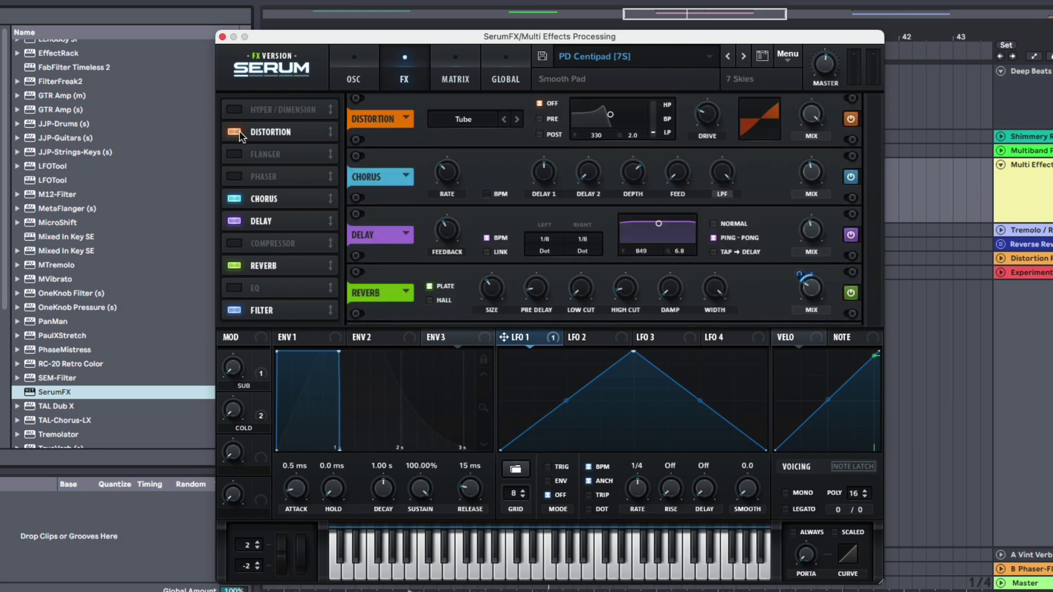
left_click_drag(708, 121, 701, 83)
scroll(835, 289, "down", 3)
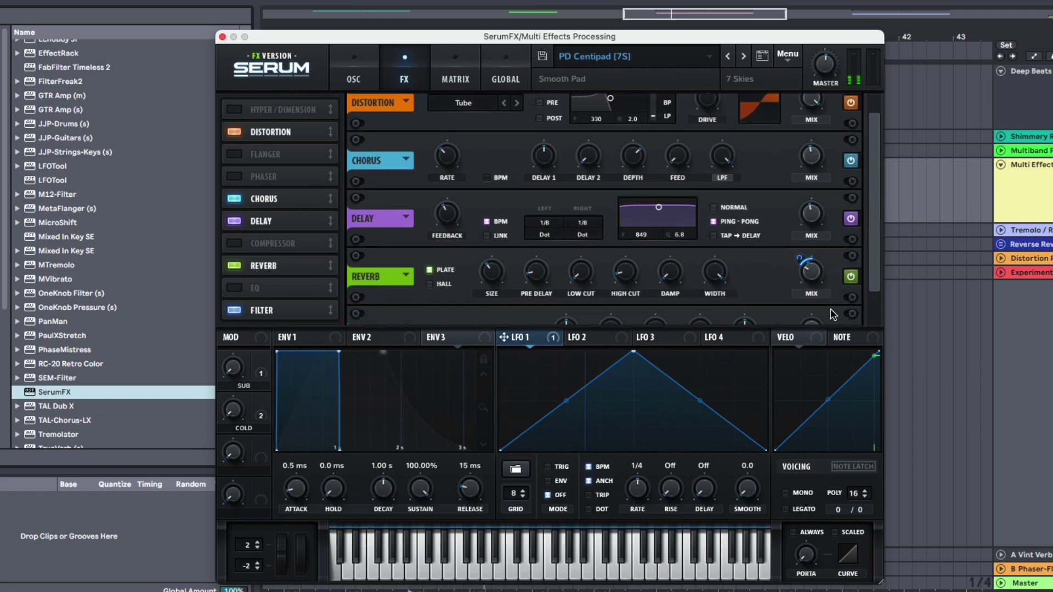
scroll(840, 294, "up", 4)
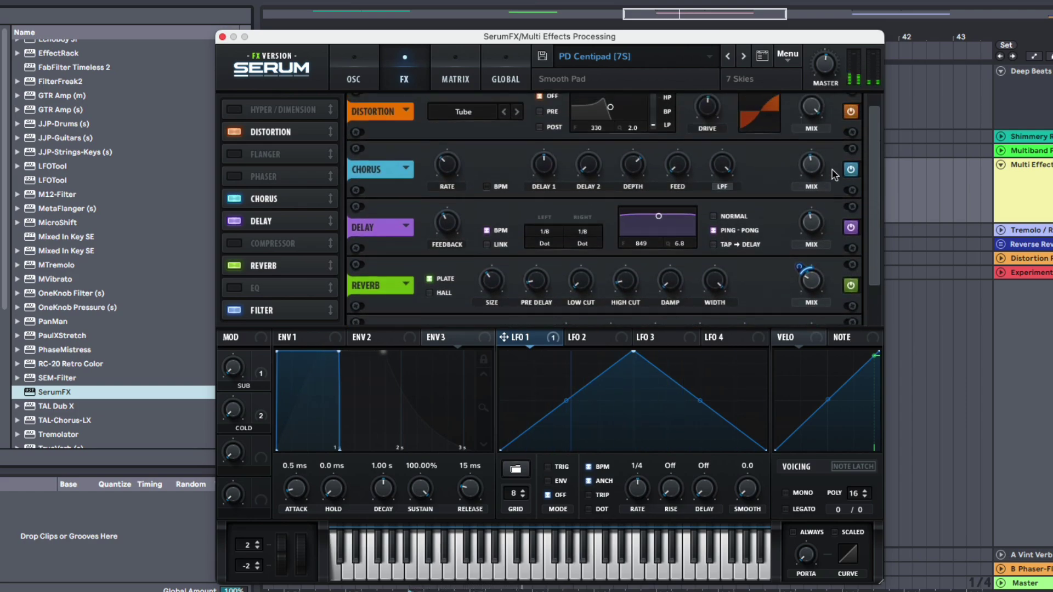
left_click_drag(710, 122, 706, 80)
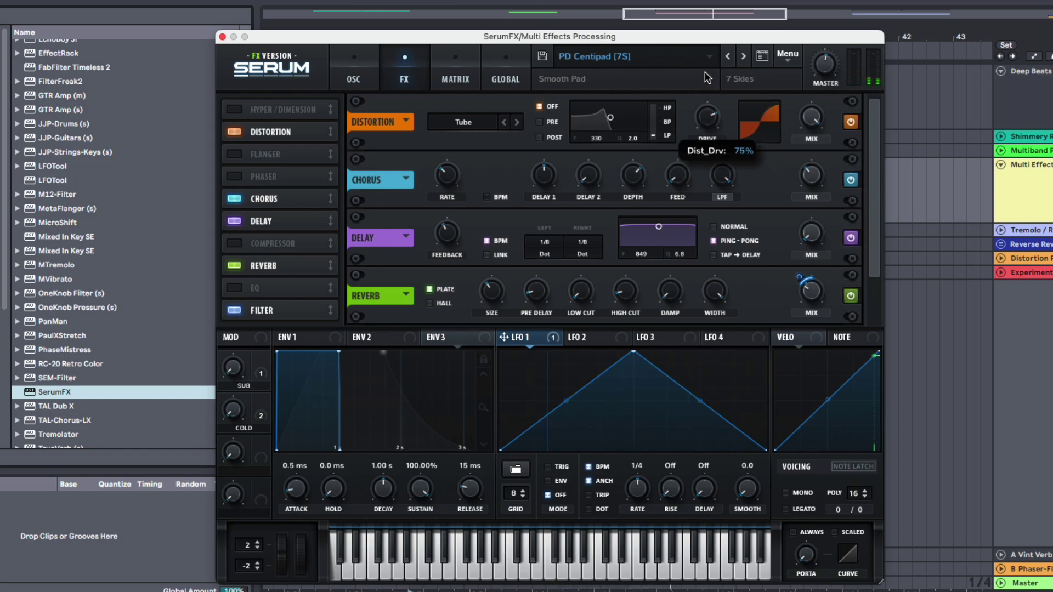
left_click_drag(710, 122, 709, 128)
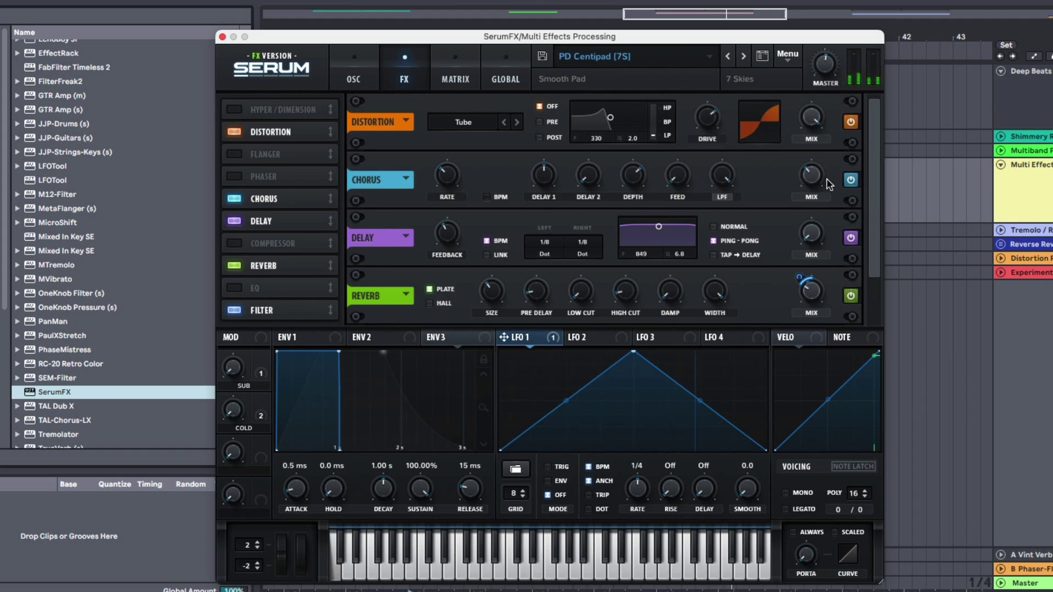
Change the SerumFX Filter effect's type to Formant-I from the Misc category.
scroll(603, 220, "down", 4)
left_click(472, 301)
mouse_move(482, 364)
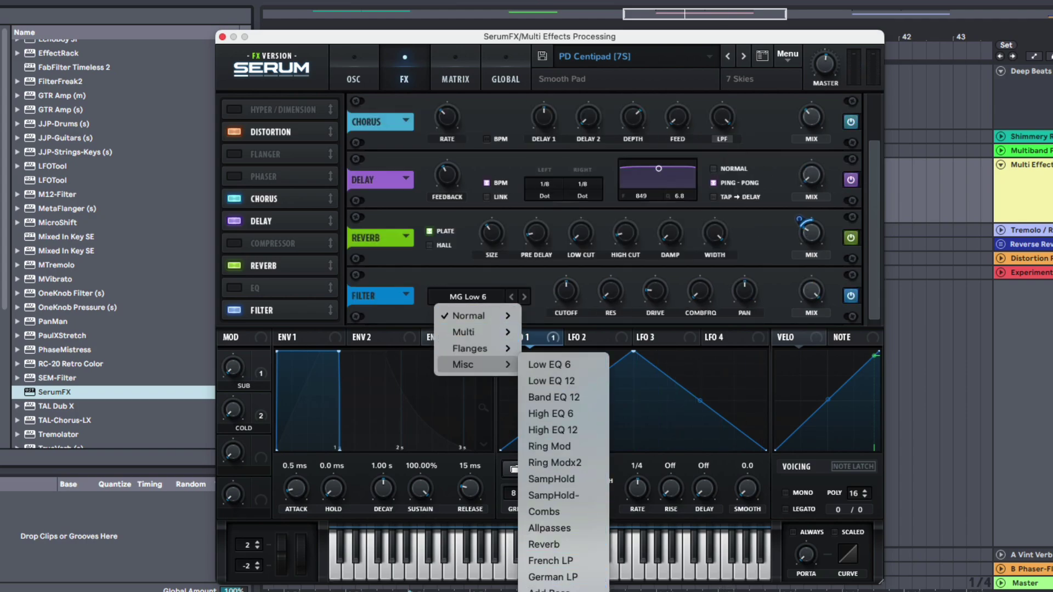
left_click(551, 591)
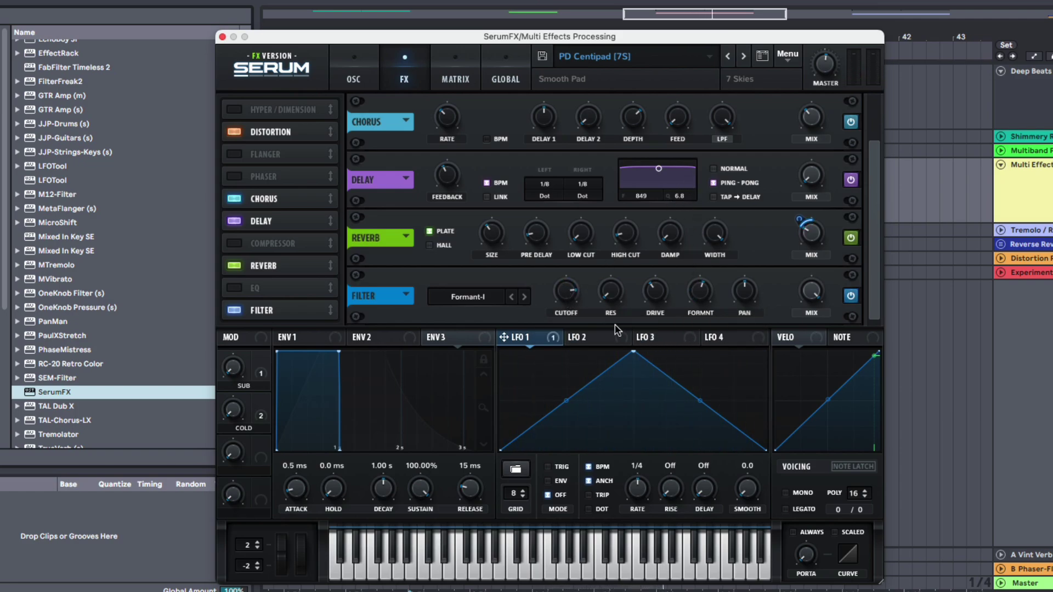
Assign LFO 2 to the filter cutoff, turn off its BPM sync, slow its rate to 0.1 Hz, and check the assignment during playback.
left_click(582, 339)
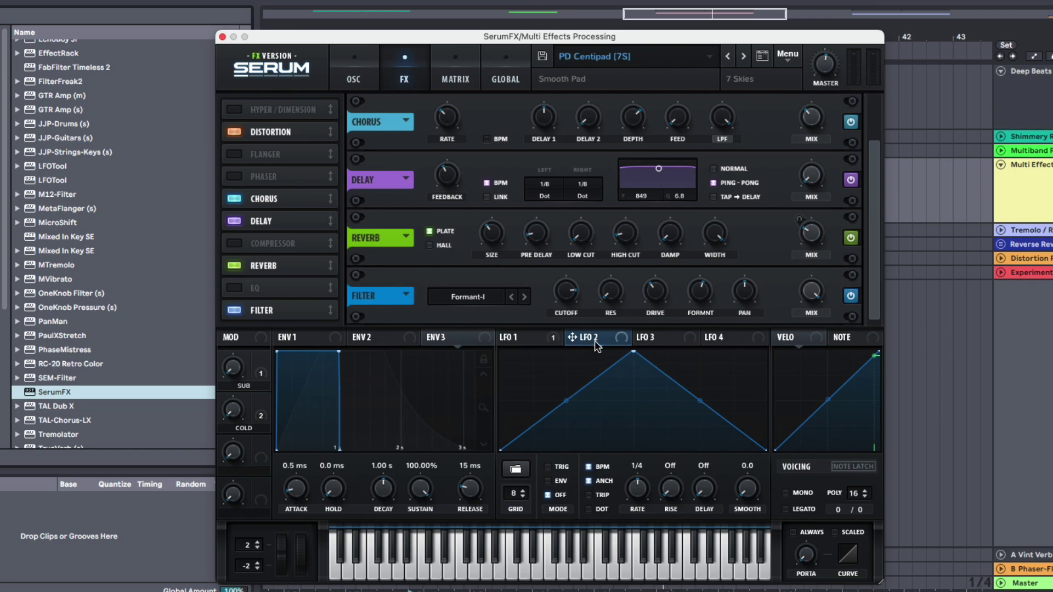
left_click_drag(595, 343, 566, 295)
left_click(587, 467)
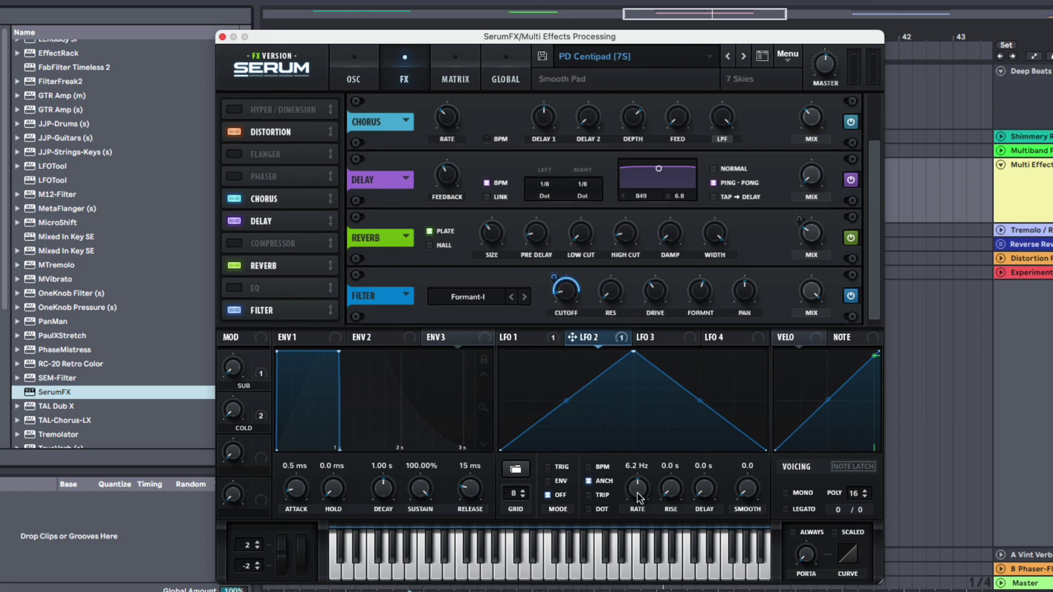
left_click_drag(644, 494, 646, 546)
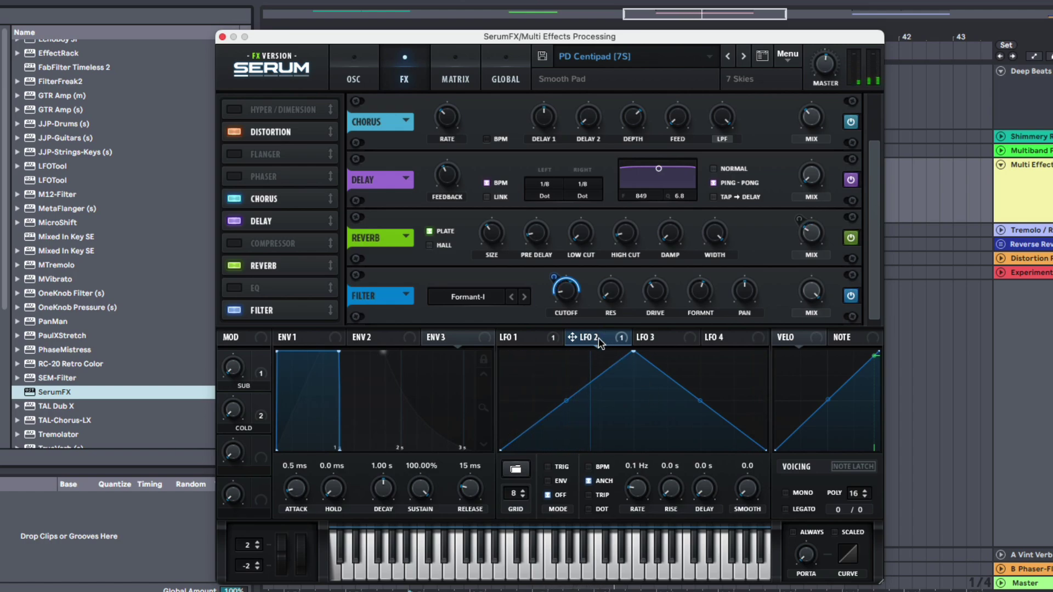
right_click(571, 300)
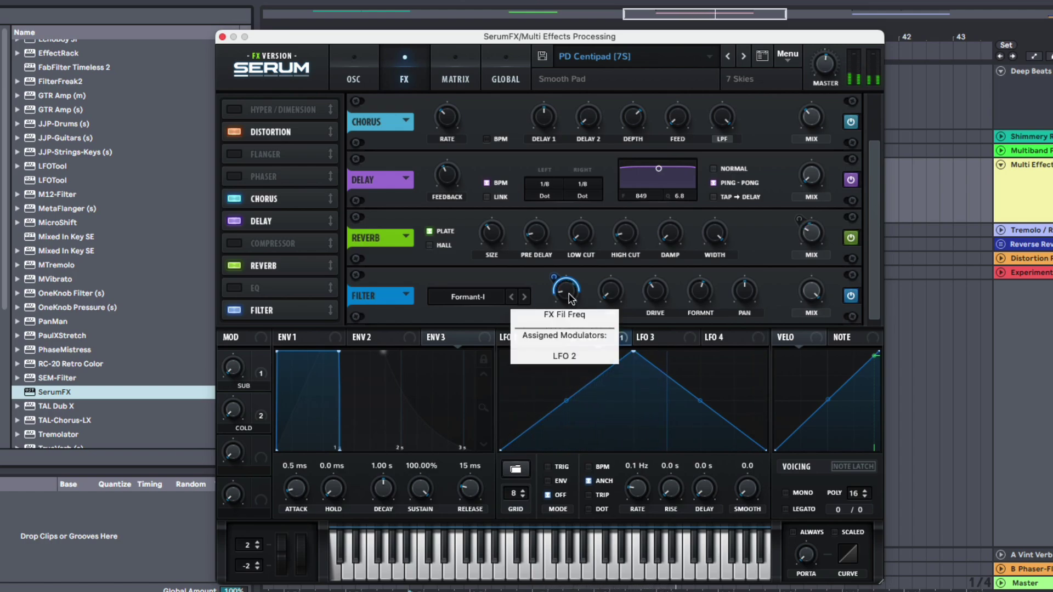
key("space")
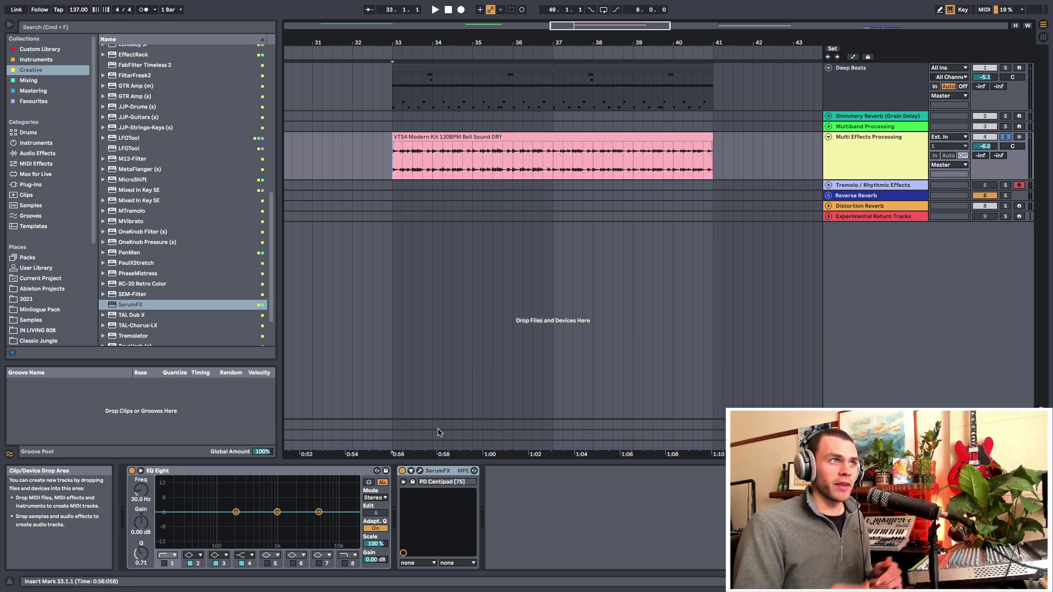
Solo the Deep Beats drum track and audition its beat from bar 33.
left_click(393, 101)
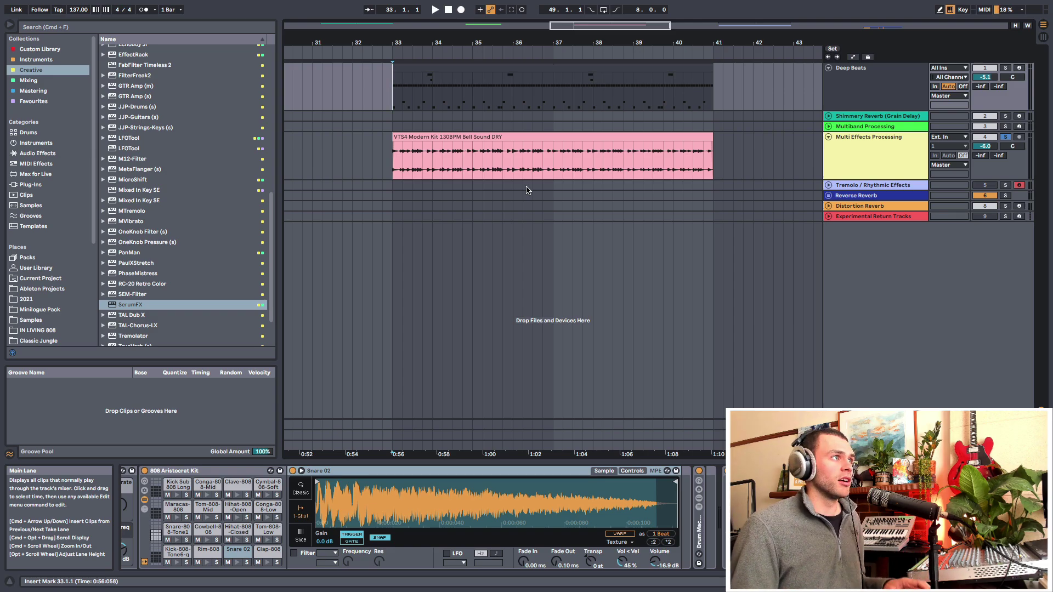
key("s")
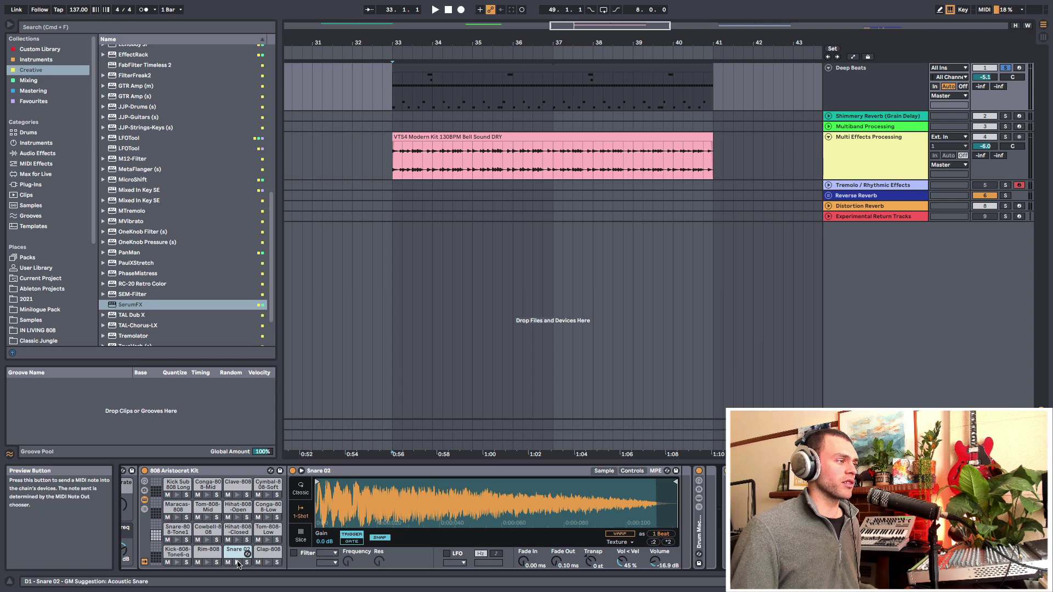
key("space")
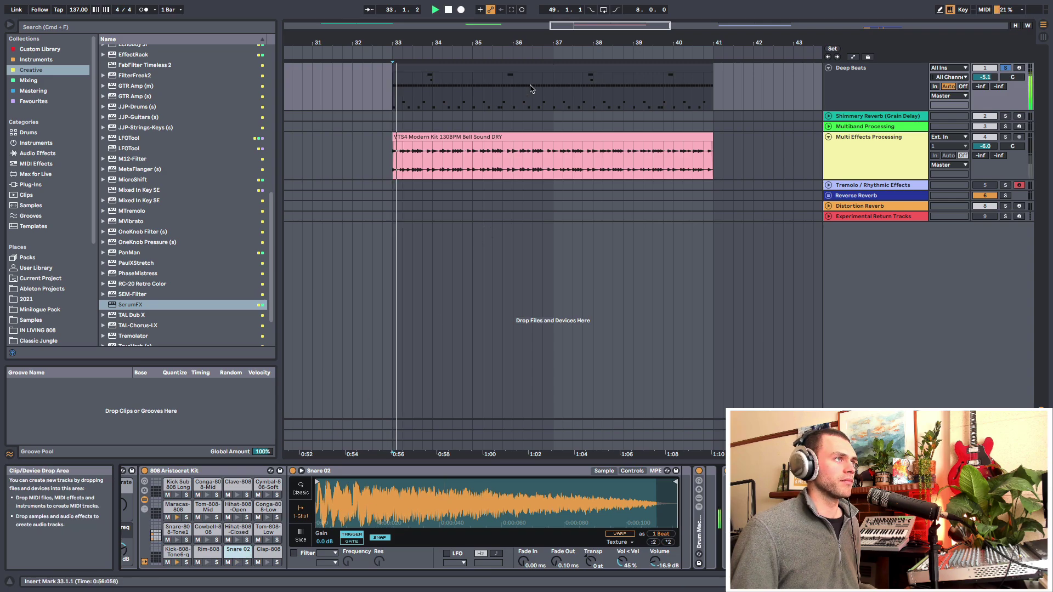
mouse_move(497, 43)
left_mouse_down()
mouse_move(510, 71)
mouse_move(515, 42)
left_mouse_up()
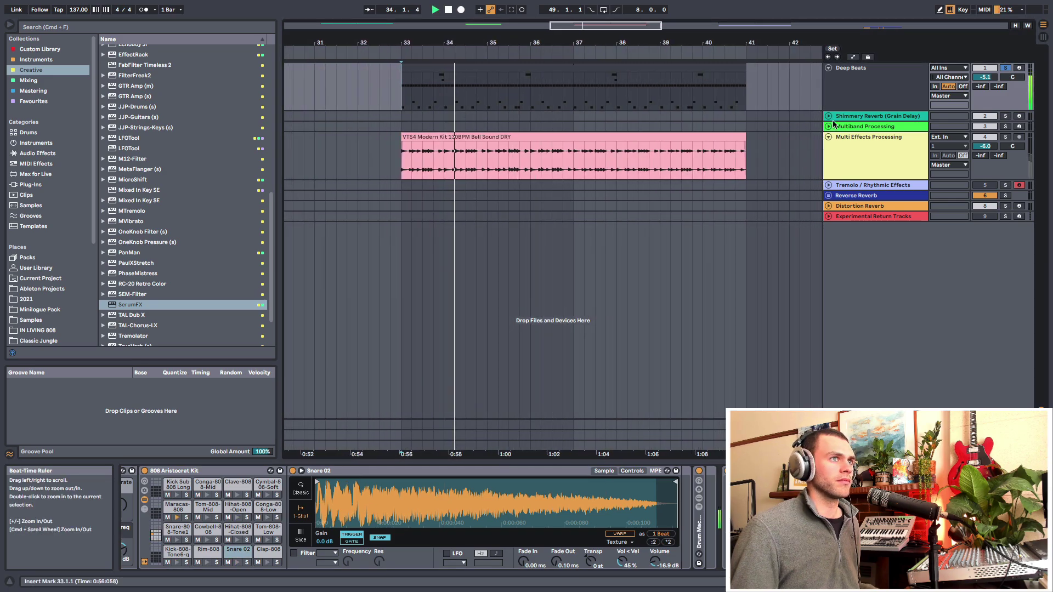
left_click(875, 86)
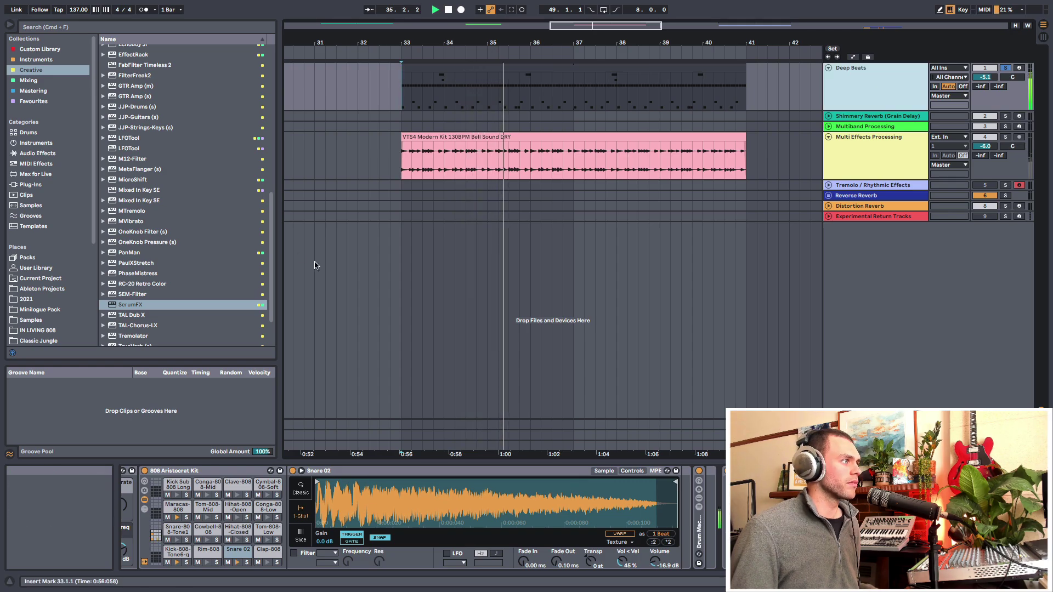
key("space")
Search the browser for "rac", insert EffectRack on the Snare 02 chain of the 808 Aristocrat Kit, and reposition the plugin window.
key("super+f")
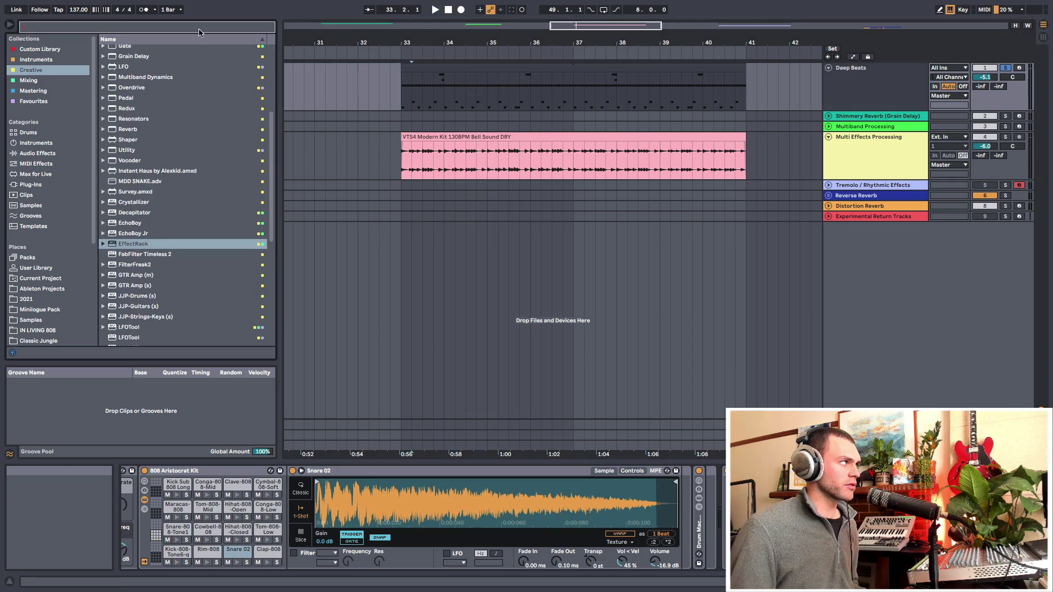
type("rac")
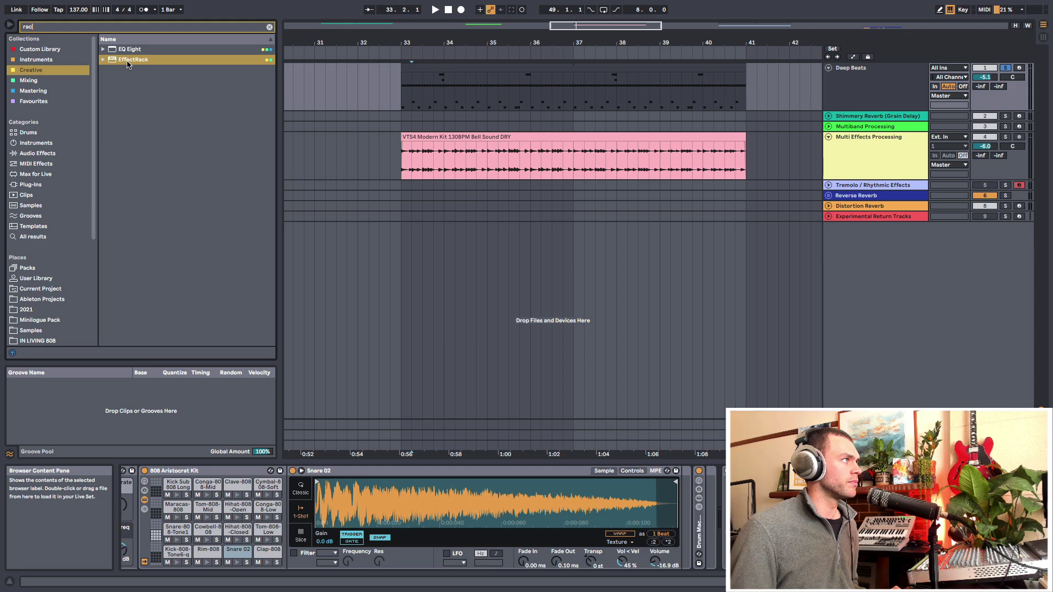
left_click_drag(128, 61, 246, 556)
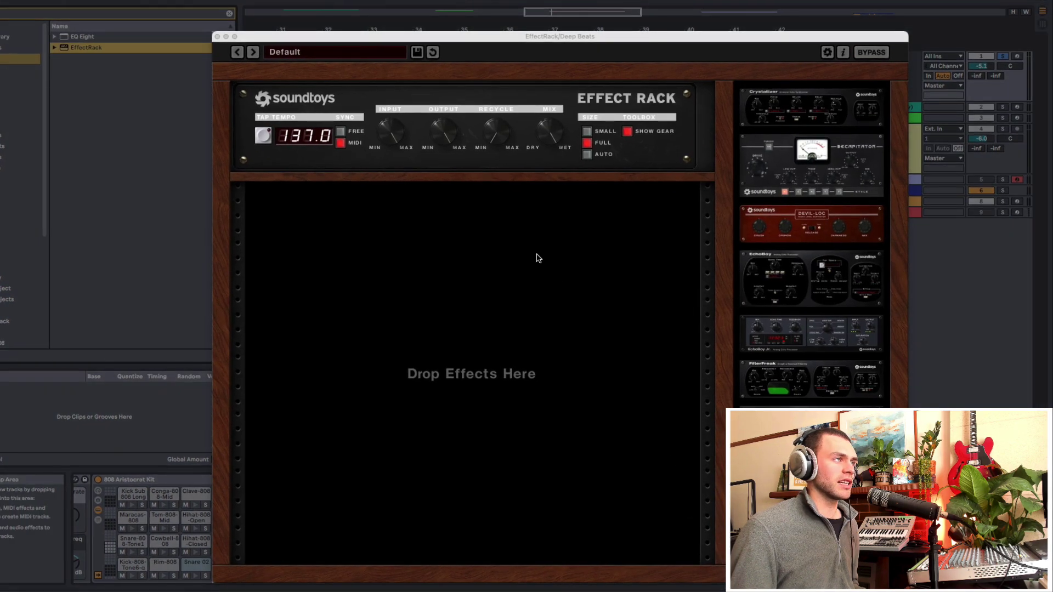
left_click_drag(509, 37, 459, 27)
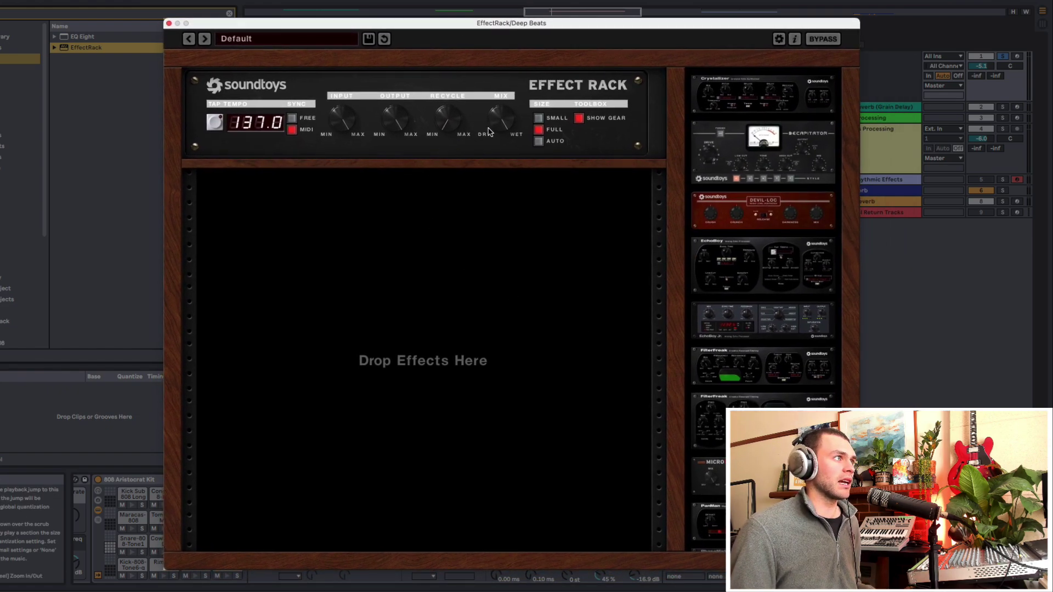
Load the EffectRack drum preset Dirty Smear, then adjust the rack mix and the EchoBoy echo time while auditioning the beat.
left_click(314, 43)
mouse_move(310, 114)
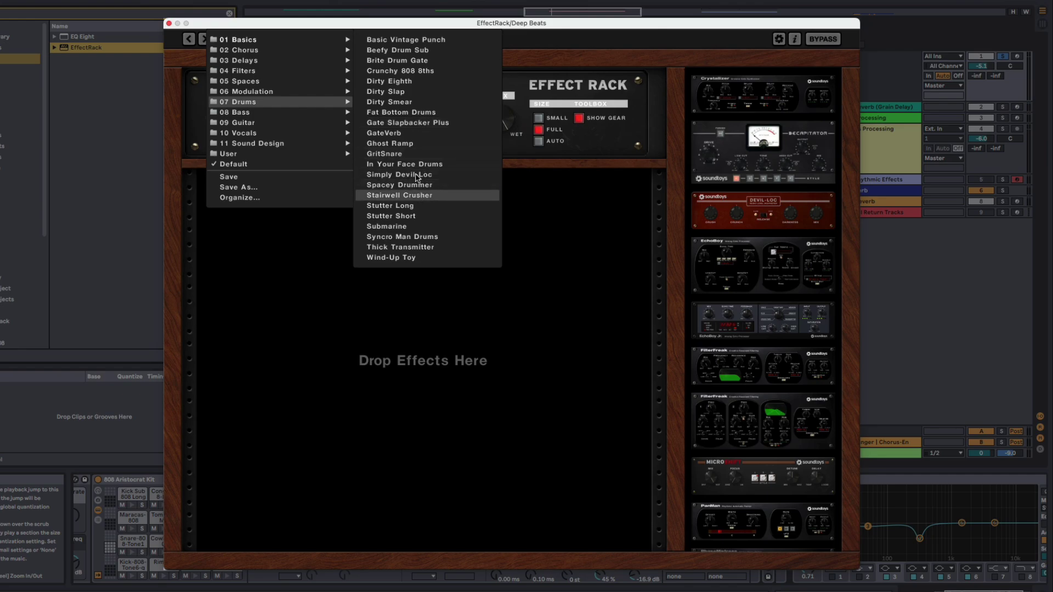
left_click(413, 107)
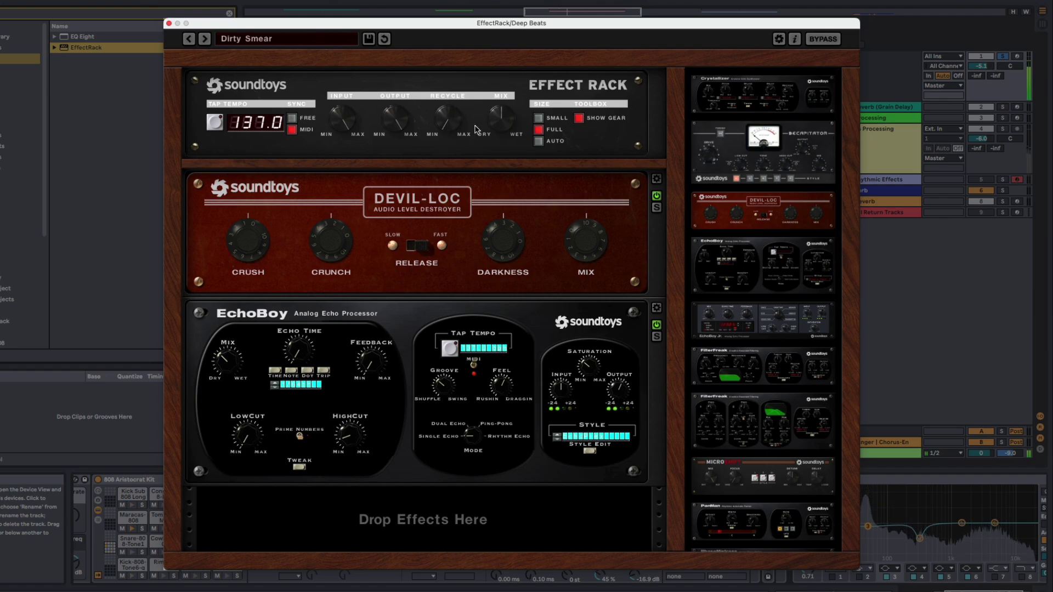
left_click_drag(496, 120, 500, 150)
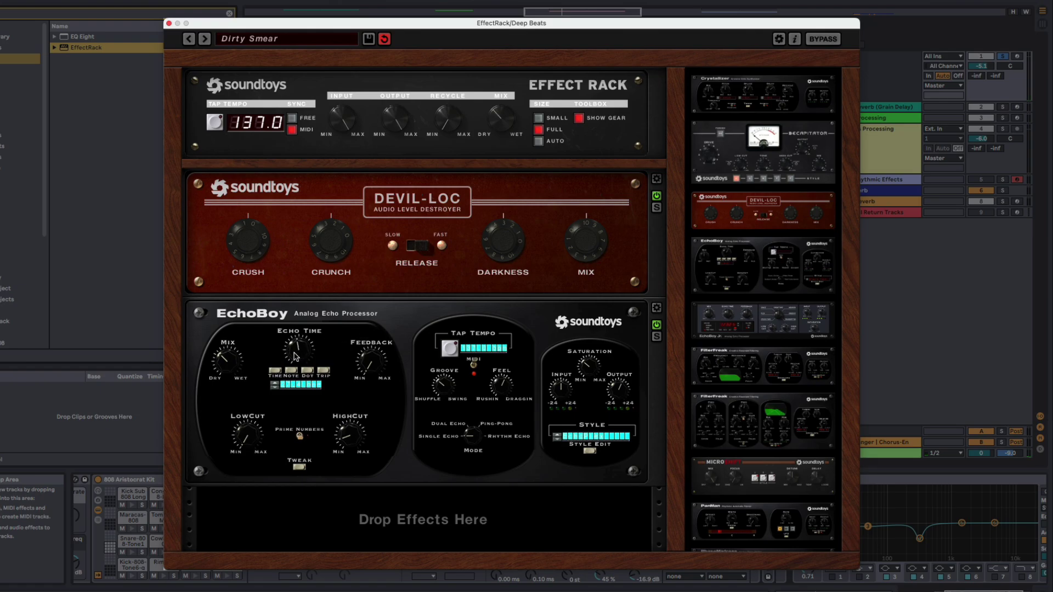
key("space")
left_click_drag(302, 350, 302, 360)
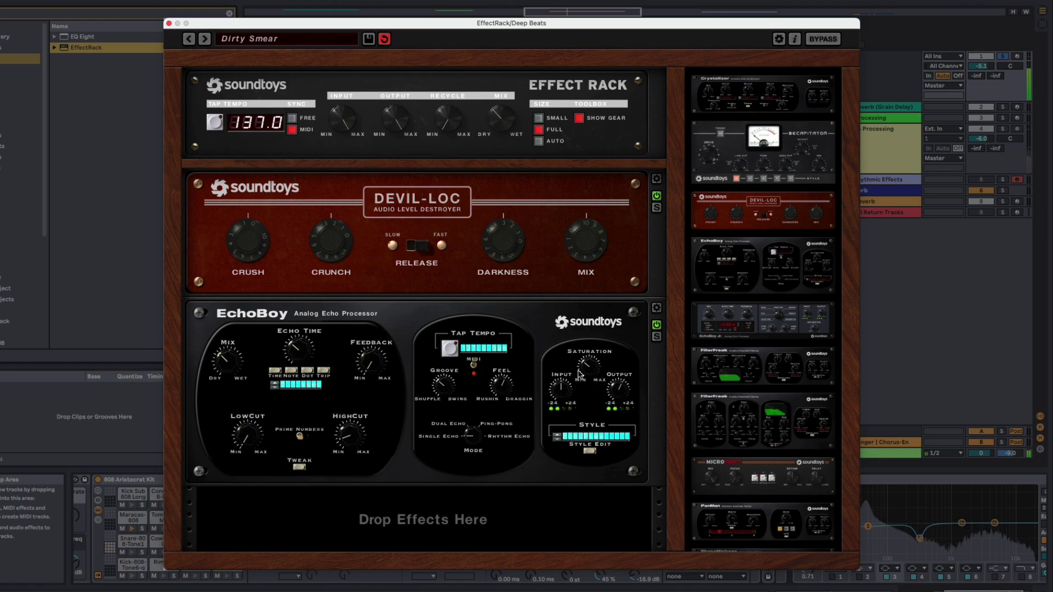
Add the SIE-Q equalizer to the rack after EchoBoy and raise its drive.
scroll(774, 440, "down", 5)
left_click_drag(776, 489, 465, 486)
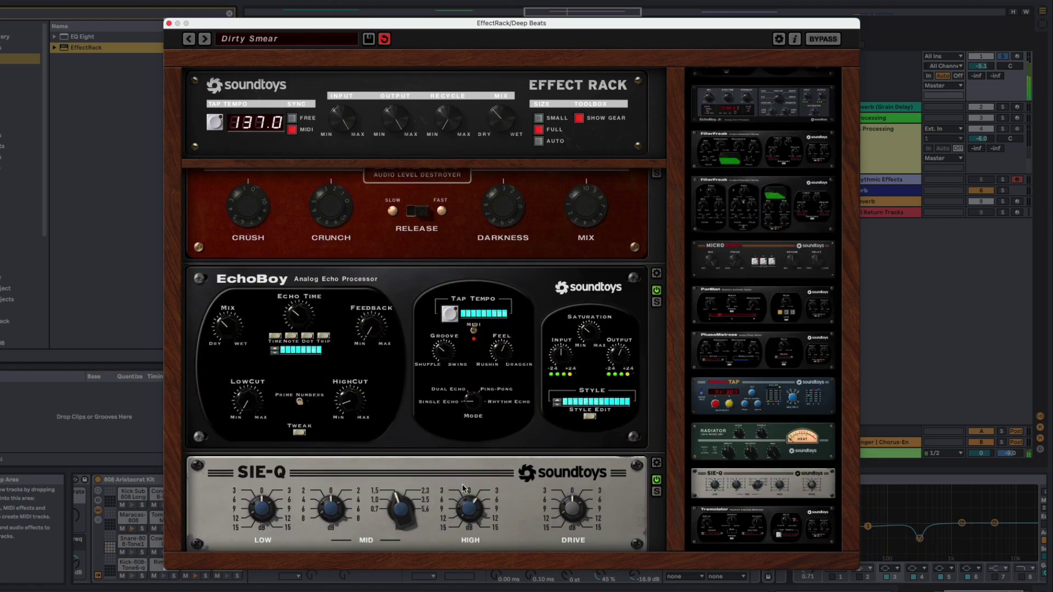
left_click_drag(567, 507, 565, 485)
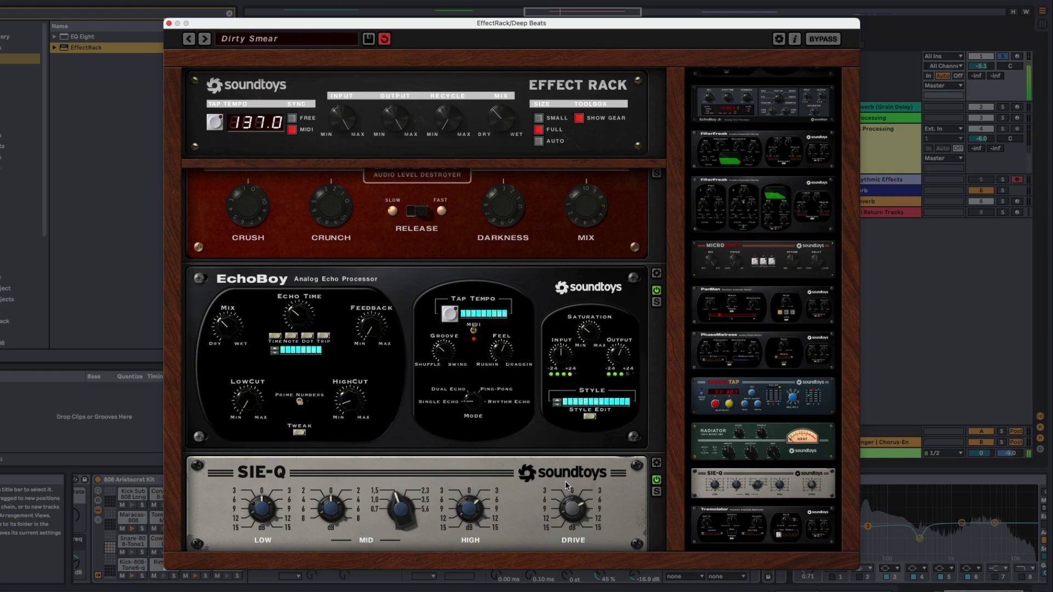
Lower the overall mix of the Effect Rack while the beat plays.
scroll(658, 450, "up", 2)
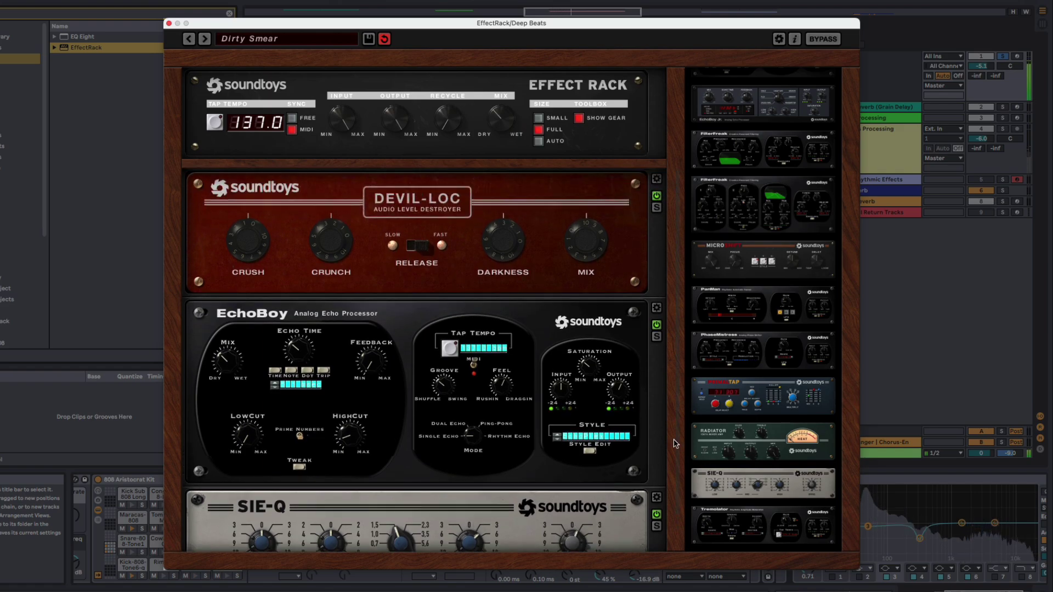
scroll(692, 428, "up", 3)
left_click_drag(498, 120, 498, 128)
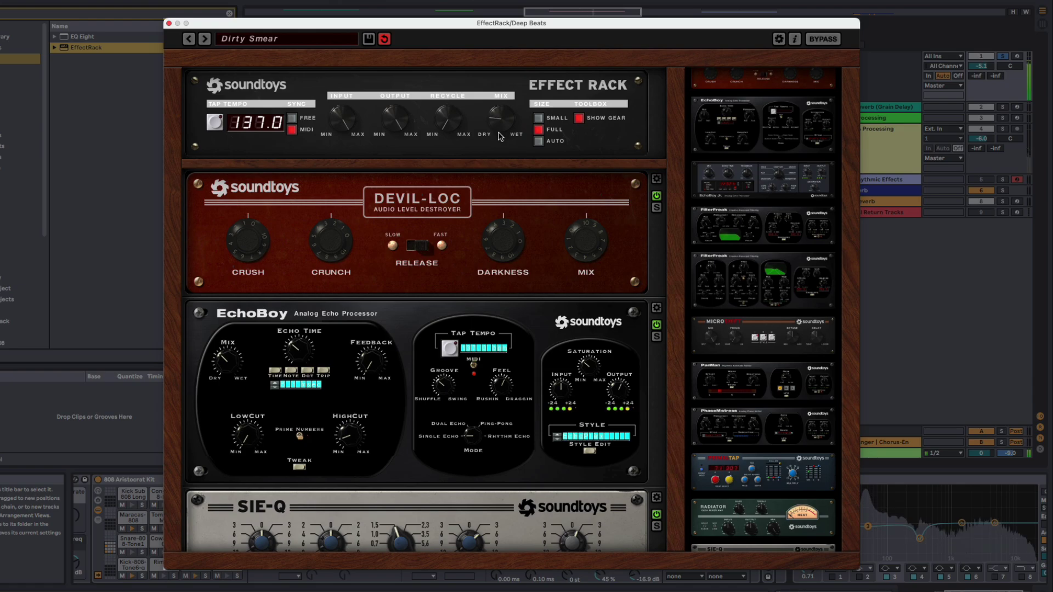
Close the EffectRack window and toggle the device off and on during playback to compare the snare with and without it.
left_click(169, 23)
left_click(668, 481)
key("space")
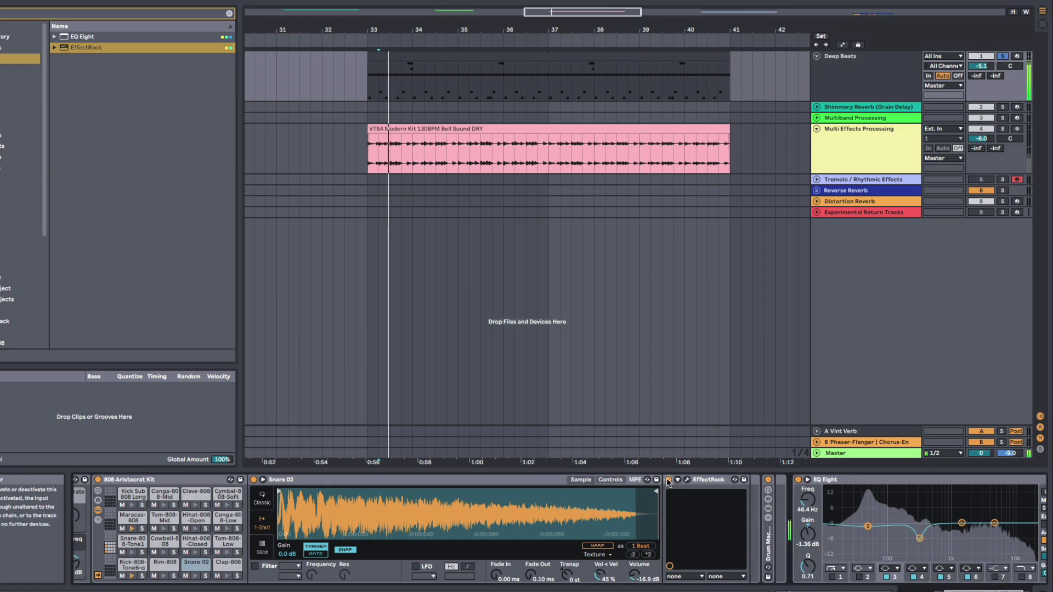
left_click(669, 480)
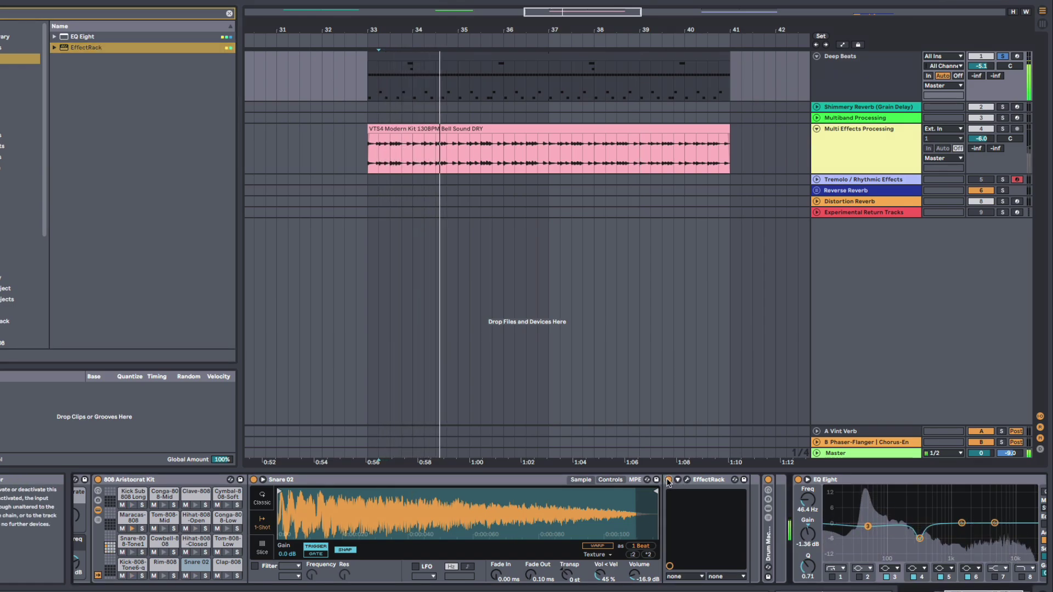
left_click(917, 89)
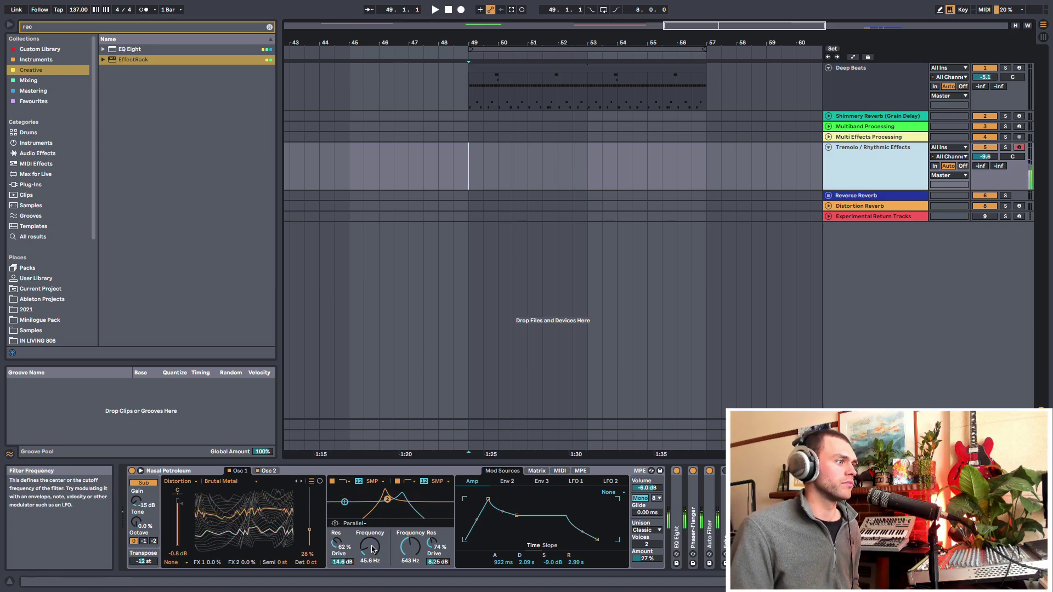
Solo the Tremolo / Rhythmic Effects track and record a synth clip from bar 49 while moving the wave position and filter frequency.
mouse_move(372, 548)
left_mouse_down()
mouse_move(372, 527)
mouse_move(372, 548)
left_mouse_up()
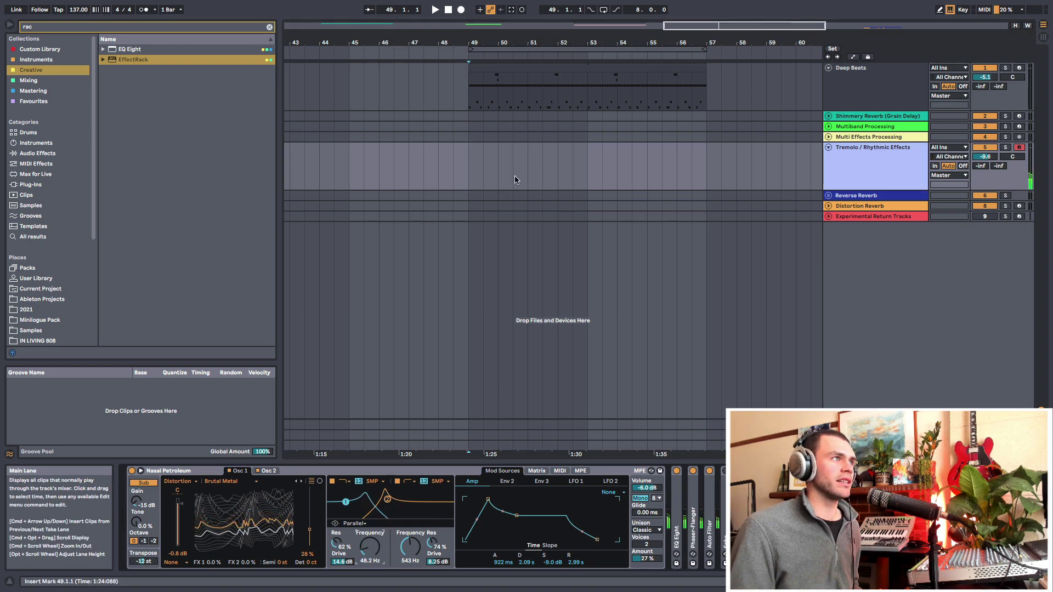
left_click(1005, 148)
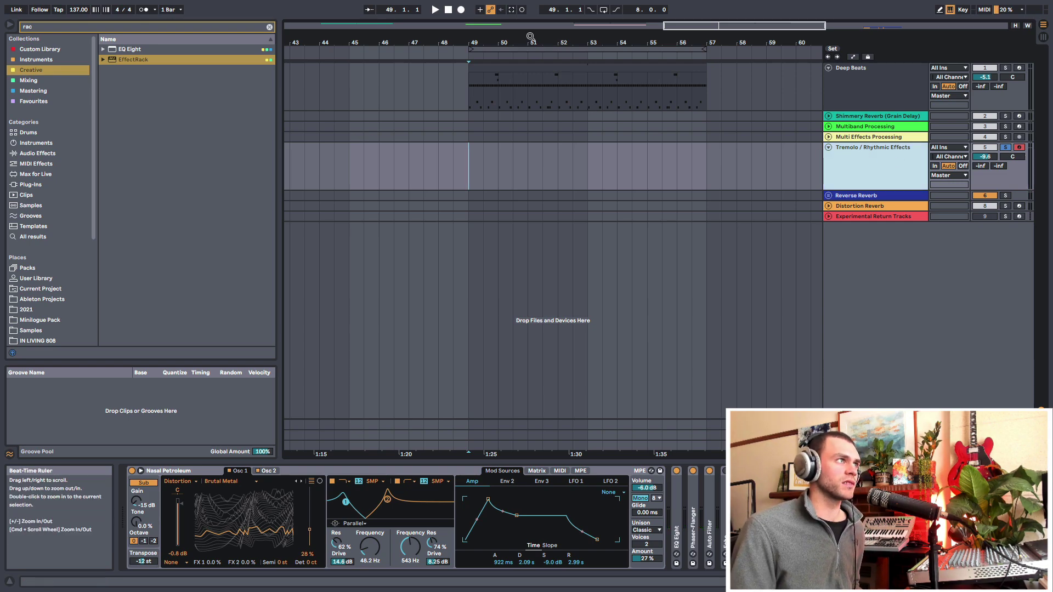
left_click_drag(530, 36, 530, 47)
left_click(461, 9)
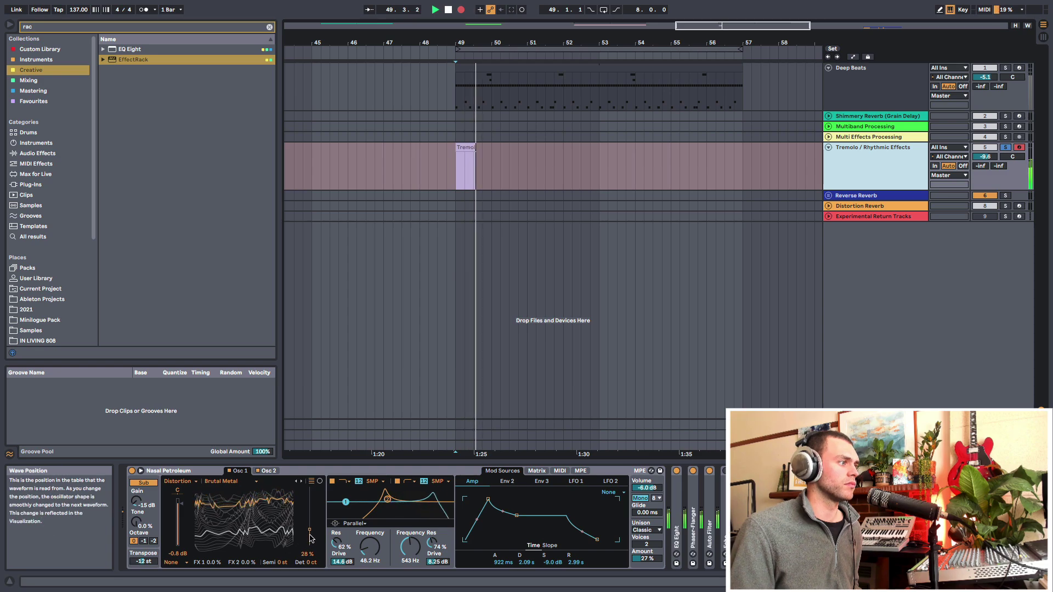
left_click_drag(309, 518, 310, 522)
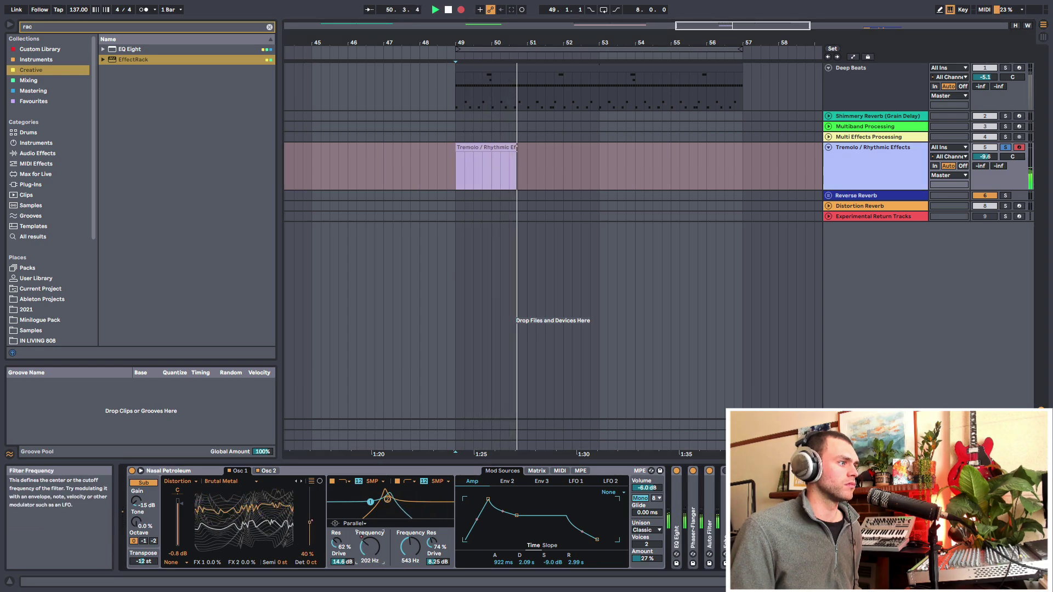
mouse_move(369, 547)
left_mouse_down()
mouse_move(369, 535)
mouse_move(369, 548)
left_mouse_up()
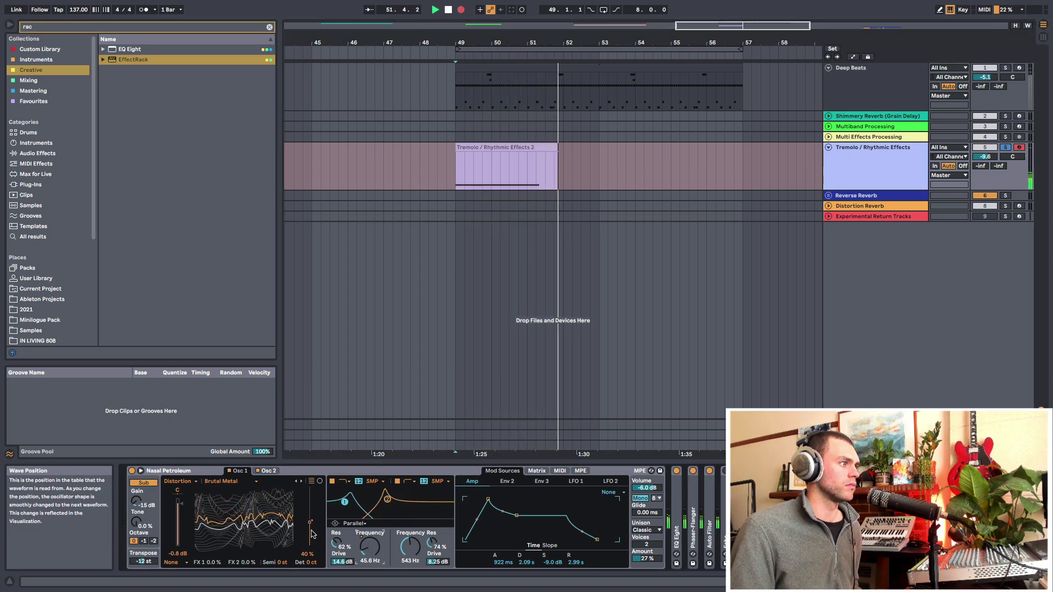
left_click_drag(309, 522, 313, 527)
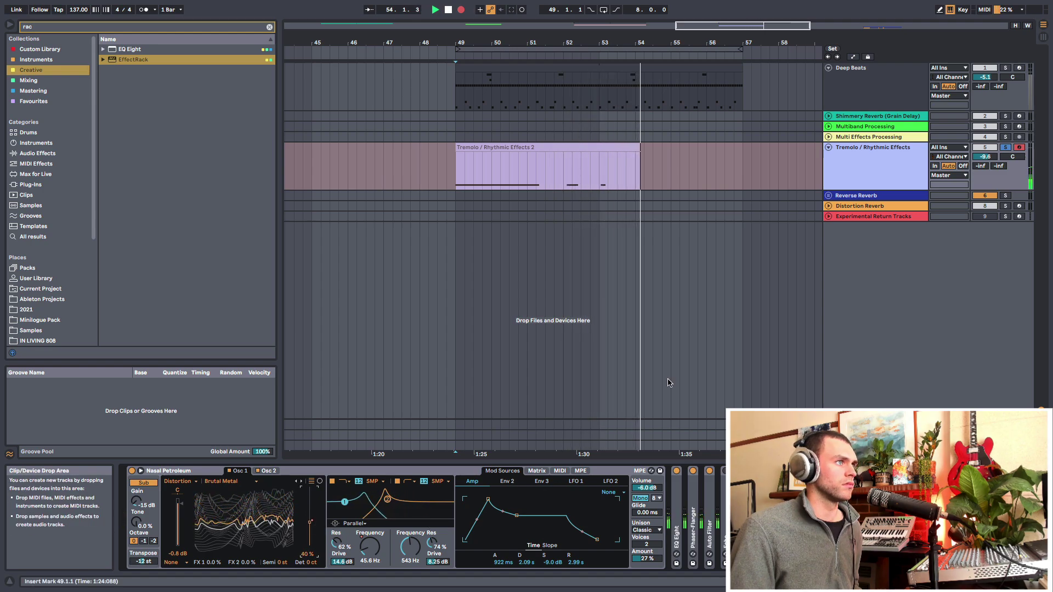
key("space")
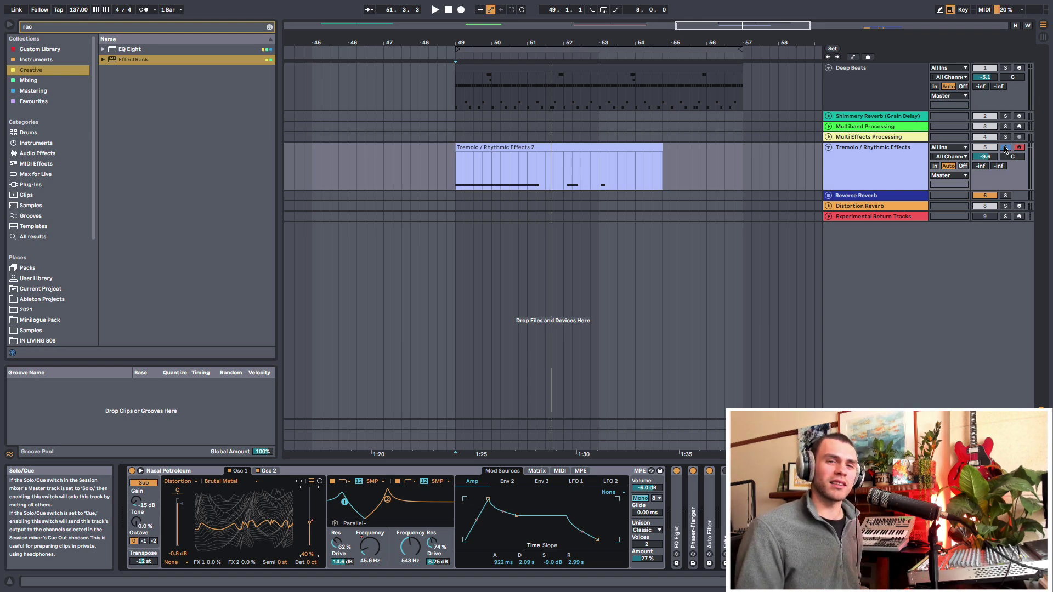
Find Auto Pan among the audio effects and add its Tremolo preset after Auto Filter on the Tremolo / Rhythmic Effects track.
left_click(879, 160)
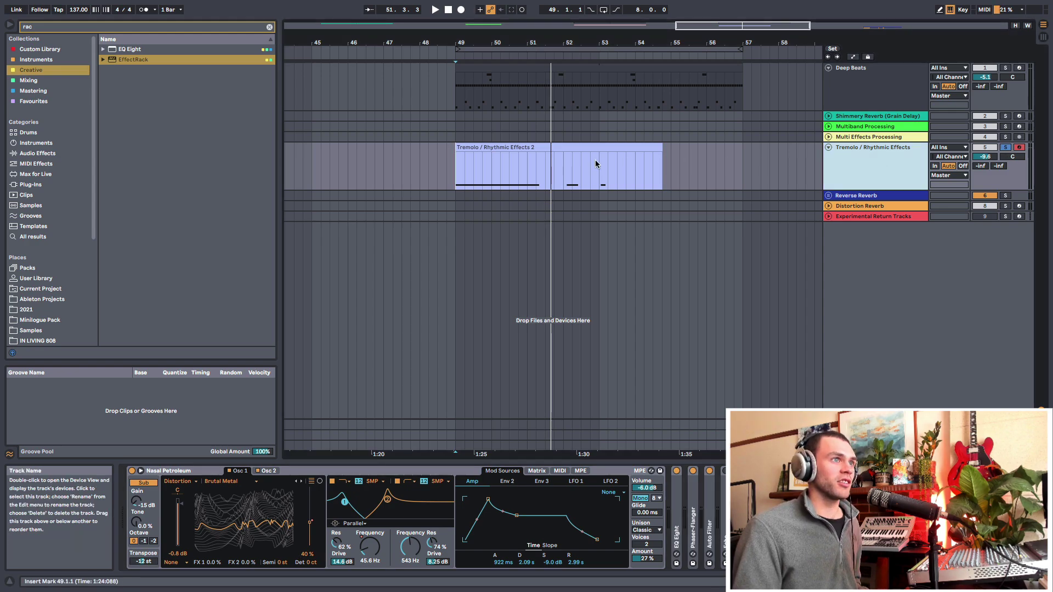
left_click(454, 179)
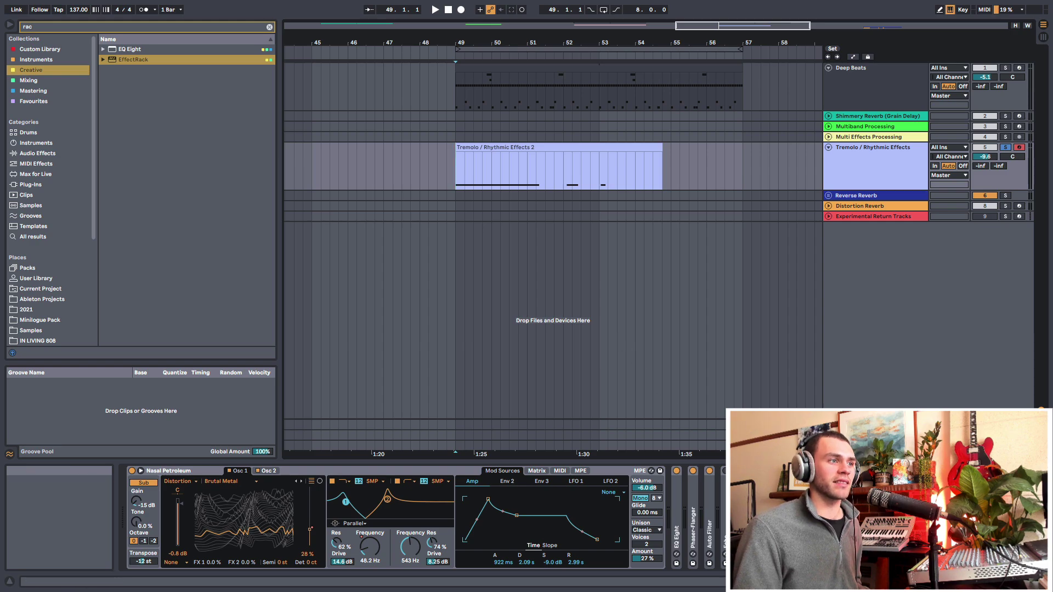
key("Escape")
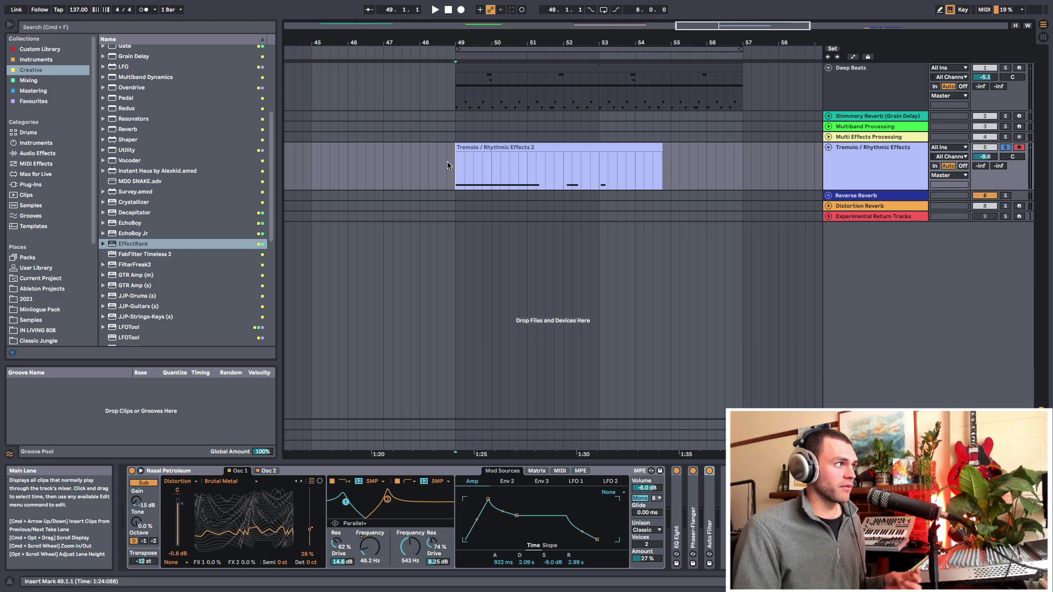
left_click(37, 153)
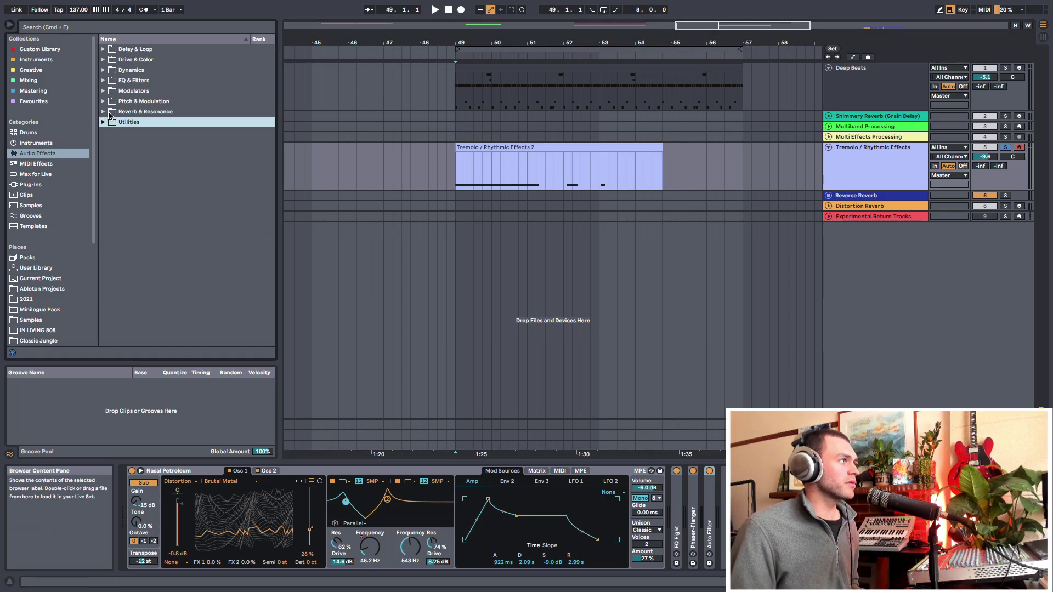
left_click(113, 112)
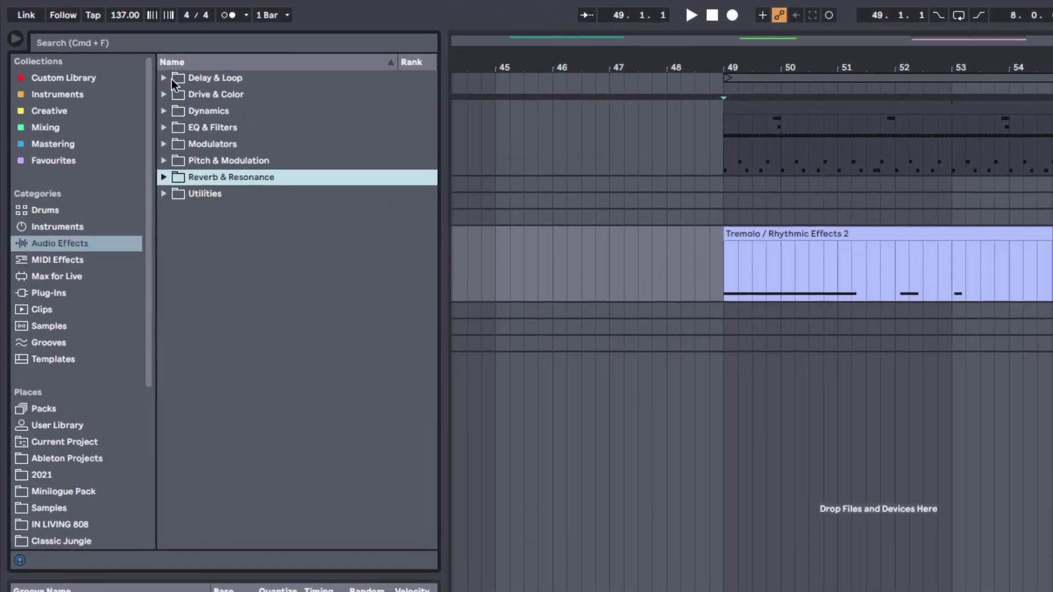
left_click(105, 27)
type("a")
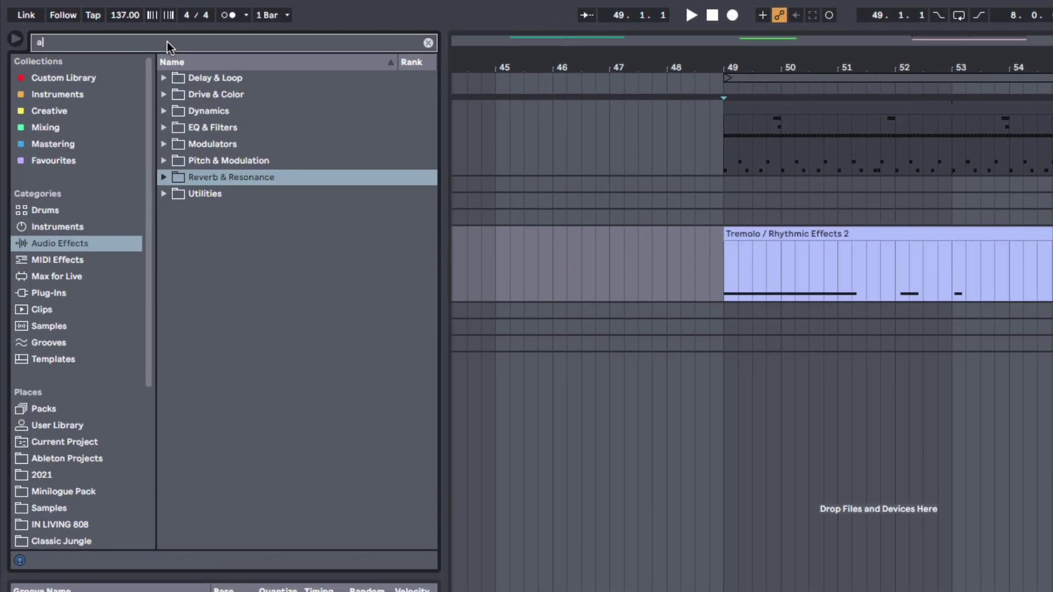
type("uto")
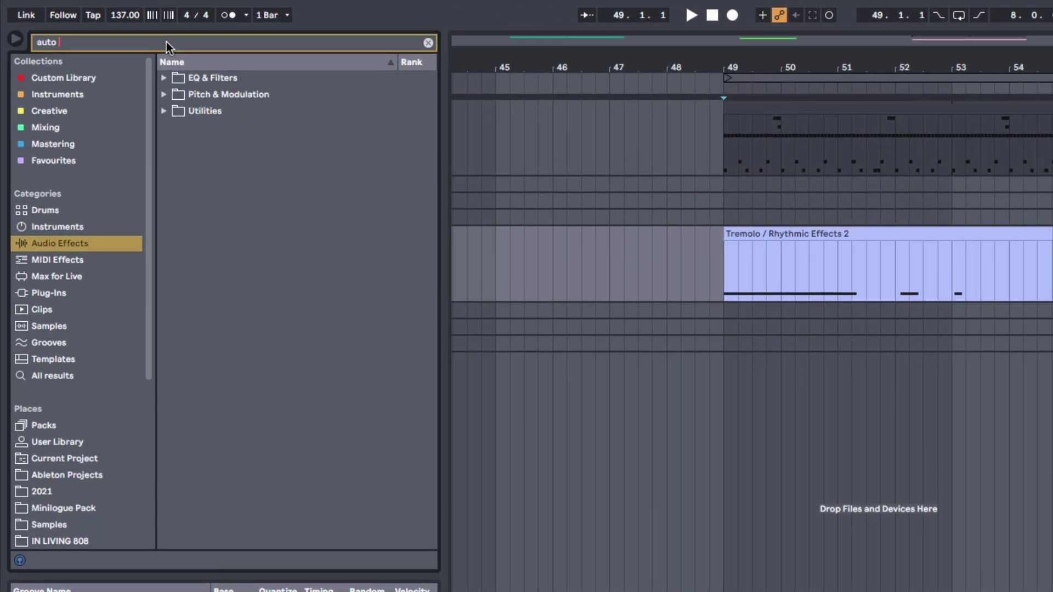
type(" pa")
left_click(173, 112)
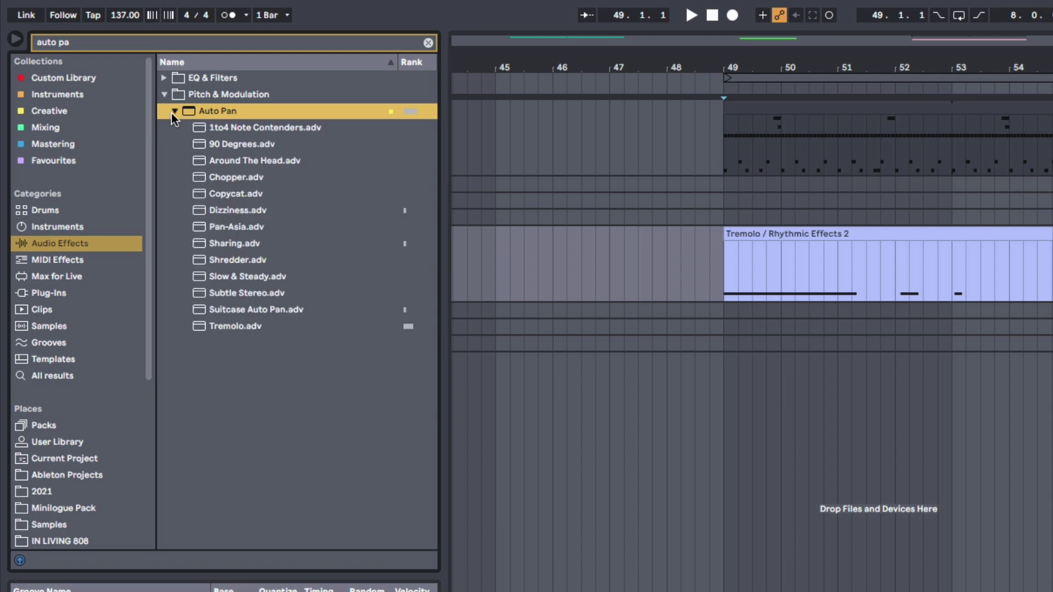
left_click(226, 328)
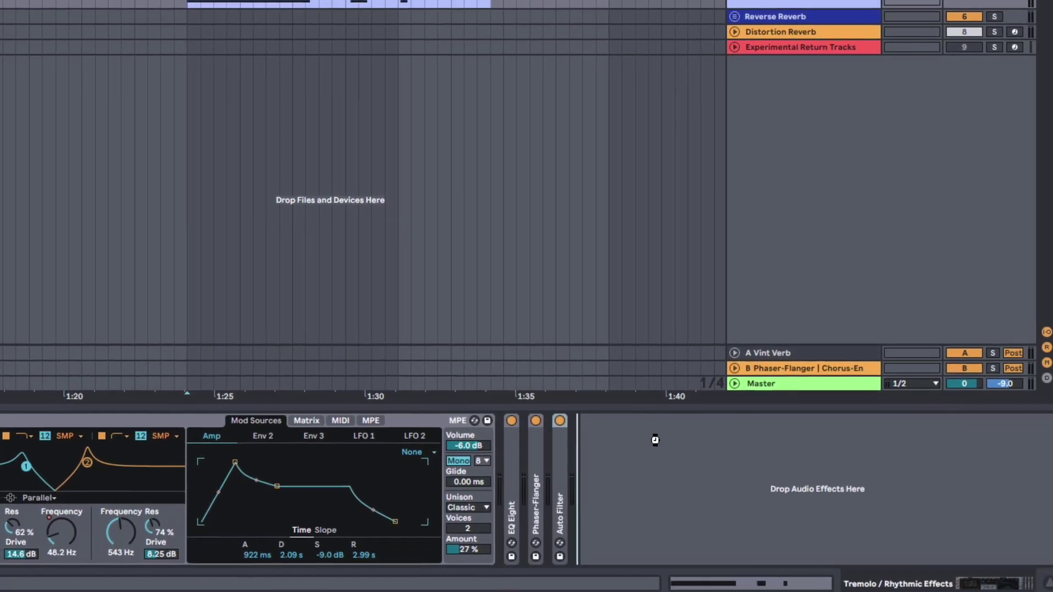
left_click_drag(655, 440, 649, 424)
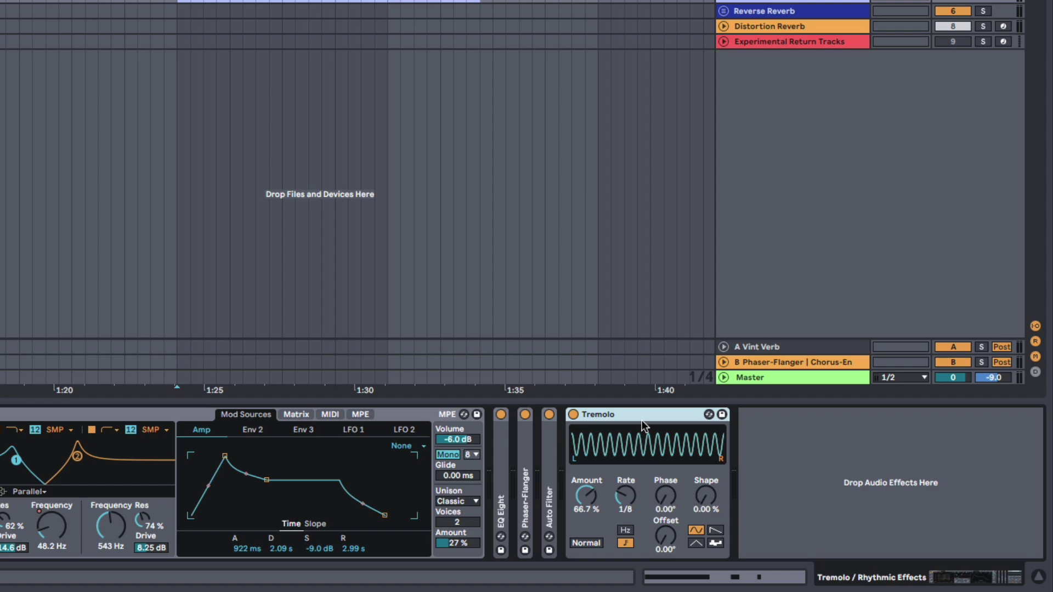
Set the Tremolo to a falling sawtooth waveform with 100% amount and a 1/16 rate, and play the clip.
left_click(716, 530)
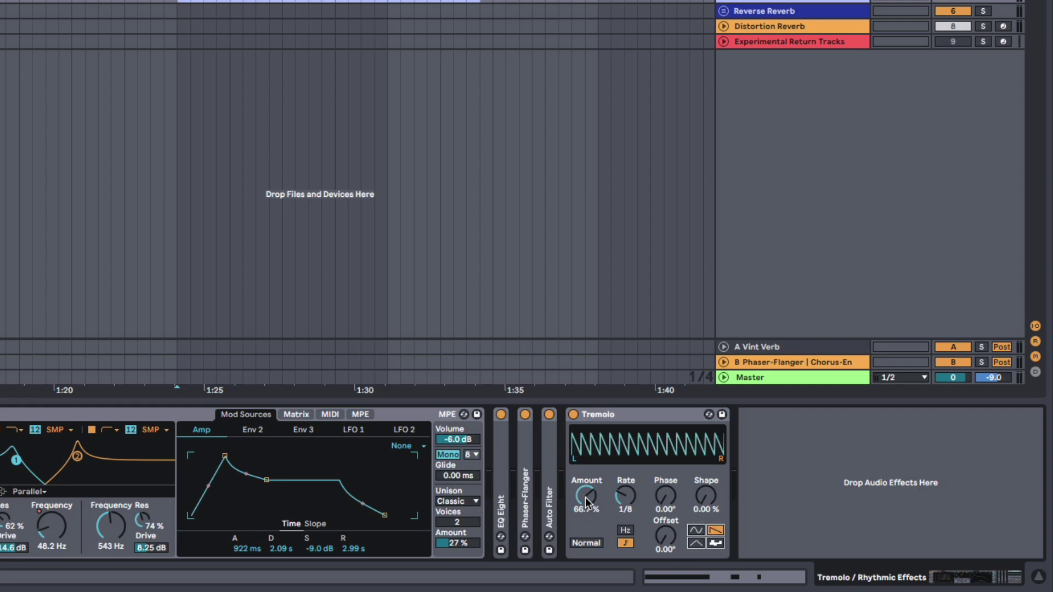
left_click_drag(587, 500, 588, 472)
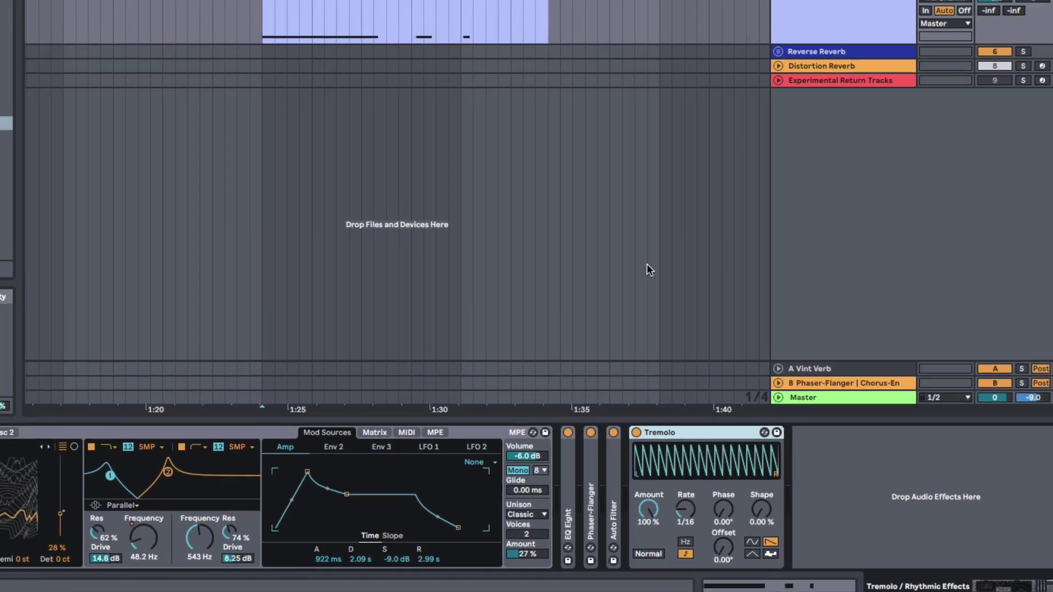
scroll(543, 192, "up", 2)
key("space")
key("minus")
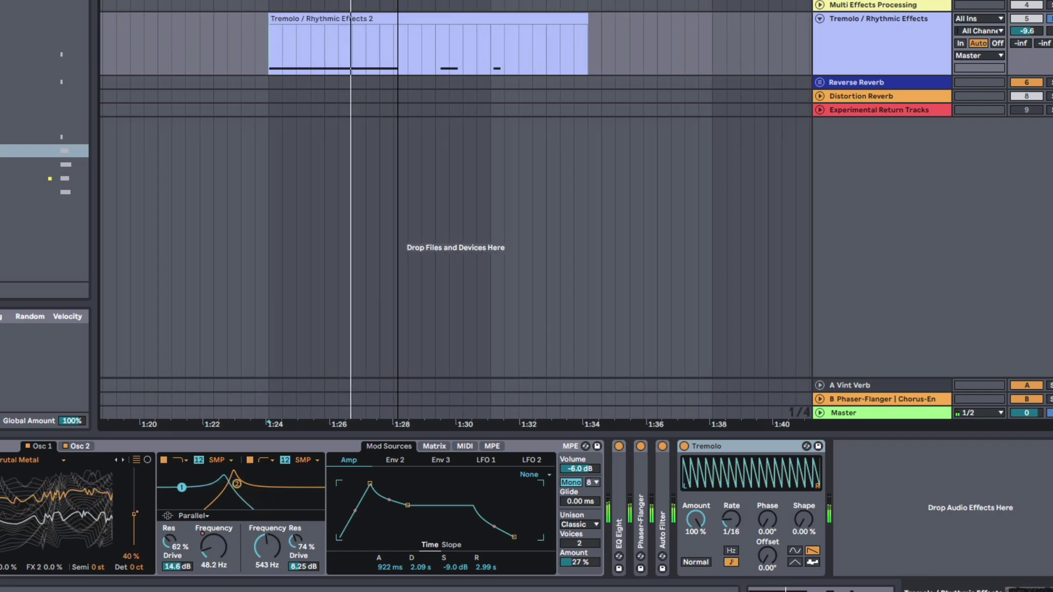
key("plus")
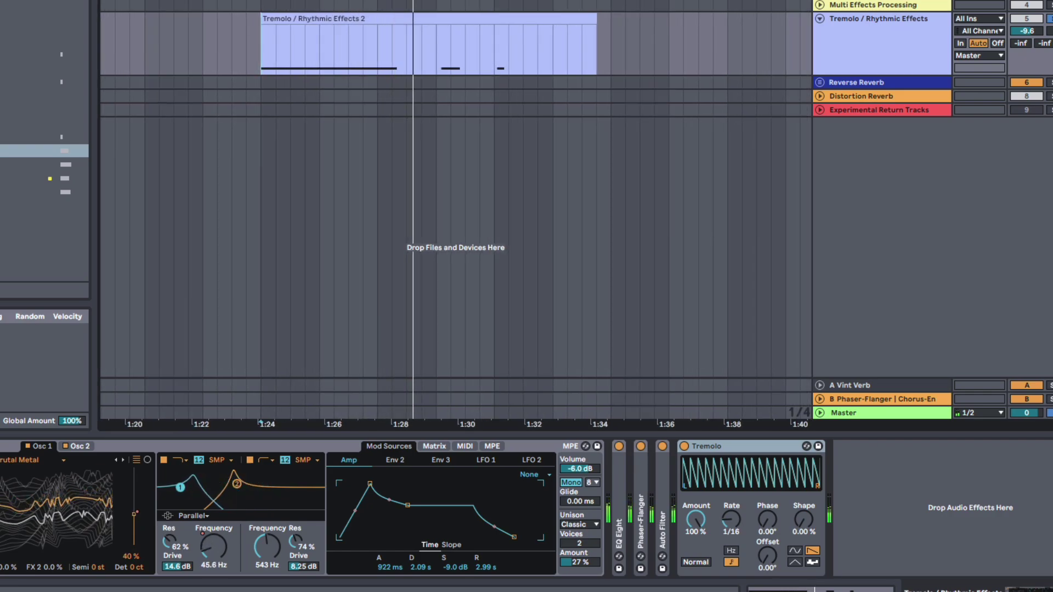
Try a slower Tremolo rate of 1/6 while the synth clip plays.
key("Up")
key("Up")
key("Up")
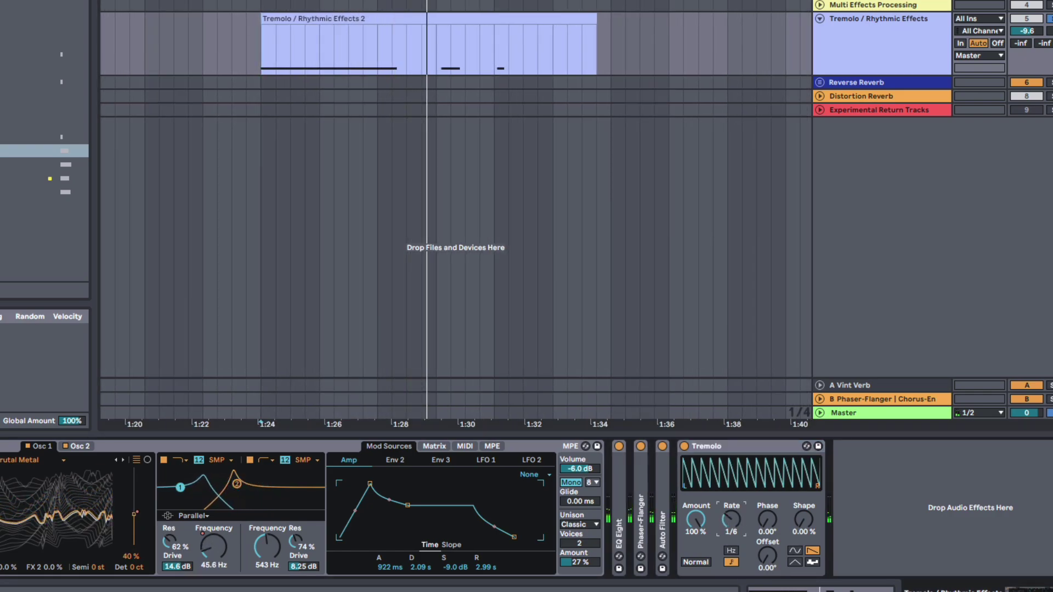
key("space")
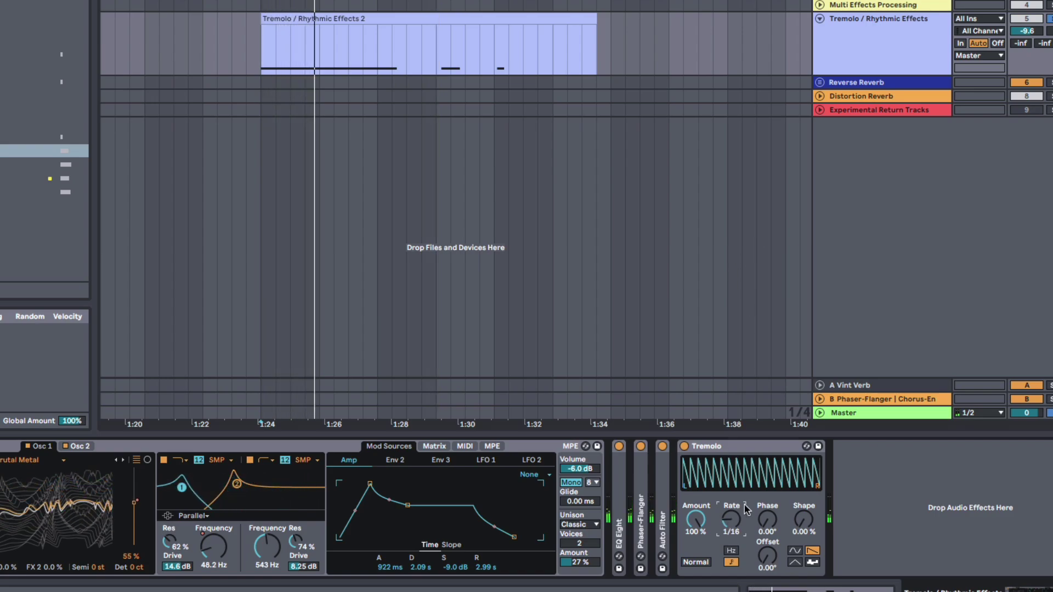
Raise the Tremolo's Shape to 34.9% and play the synth clip.
left_click(817, 529)
left_click_drag(806, 526, 806, 502)
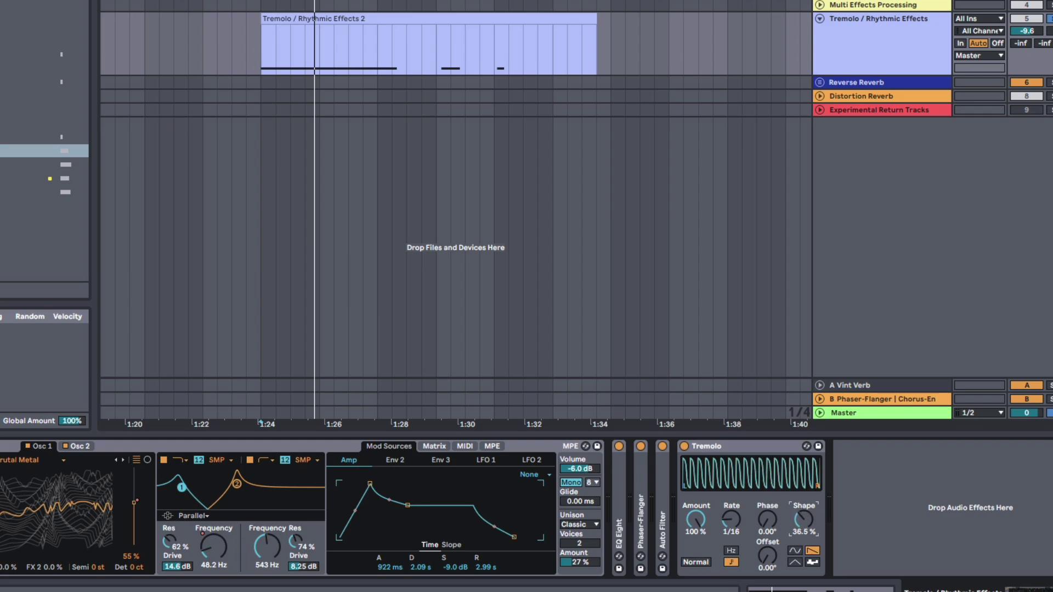
mouse_move(803, 519)
left_mouse_down()
mouse_move(803, 544)
mouse_move(804, 508)
left_mouse_up()
key("space")
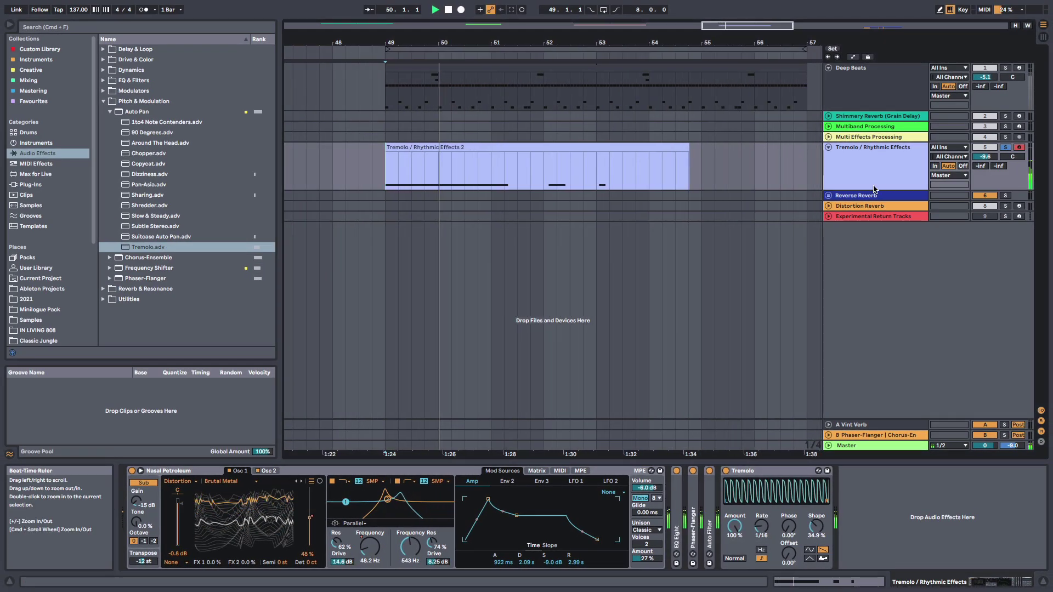
Bring the Deep Beats track into playback and extend the Tremolo / Rhythmic Effects 2 clip to bar 57.
left_click(1005, 67)
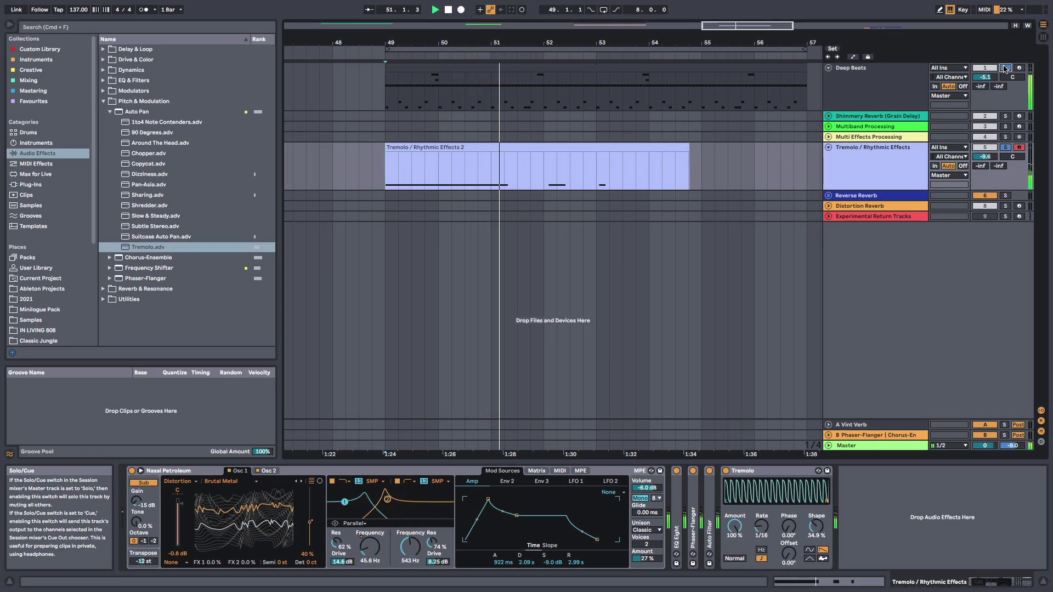
key("space")
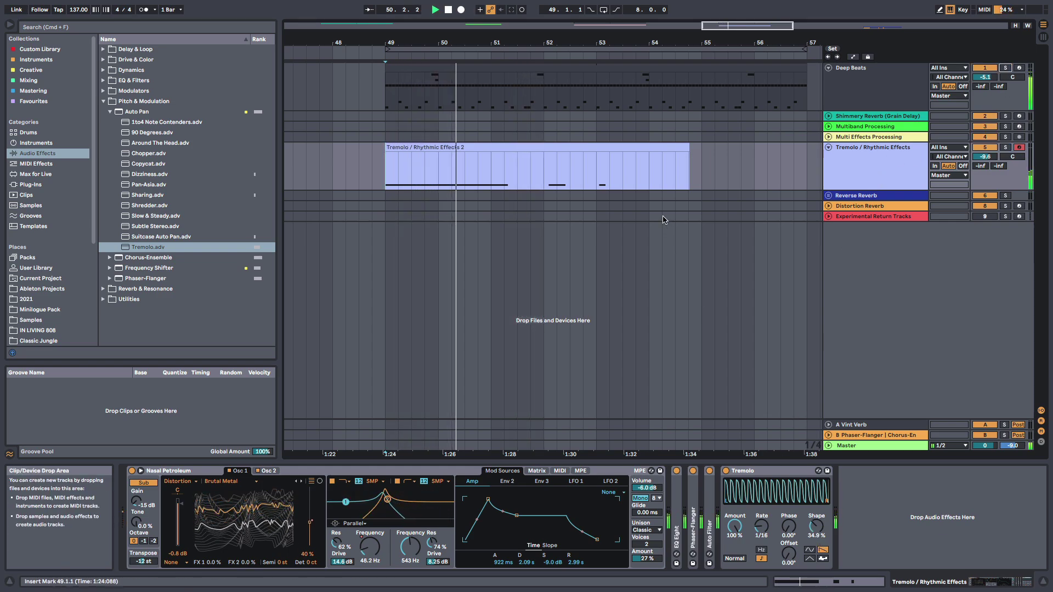
left_click_drag(690, 152, 808, 152)
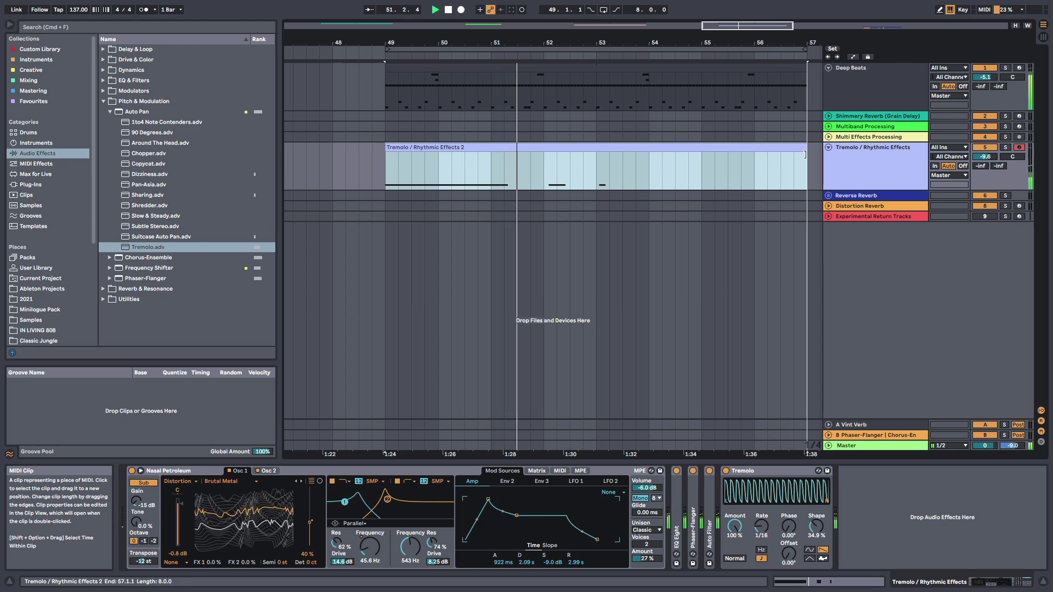
left_click_drag(608, 46, 558, 23)
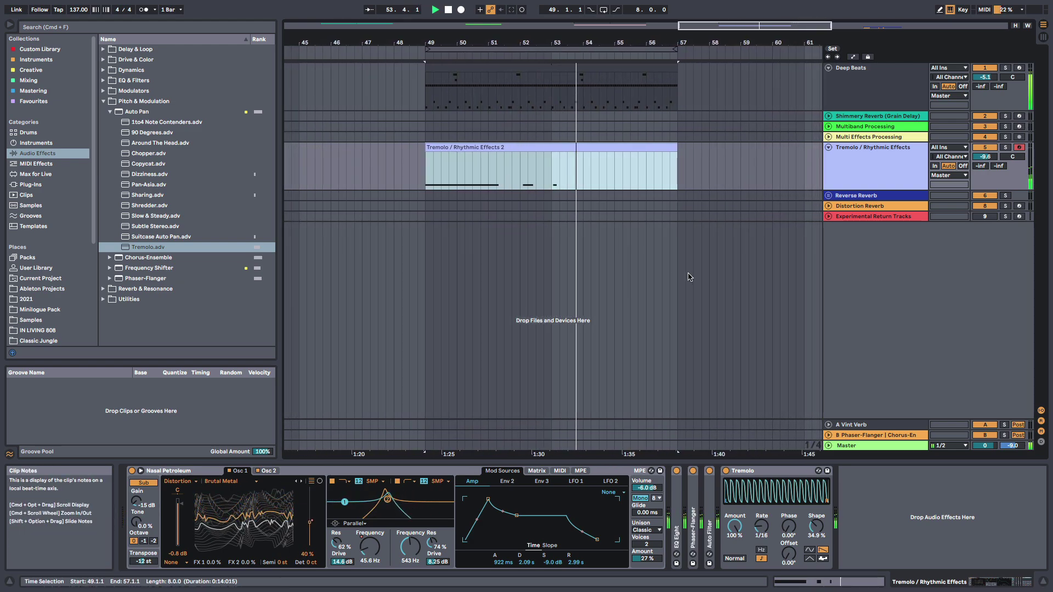
Replay the synth clip together with the drum beat from bar 49 to hear the tremolo in context.
key("space")
key("space")
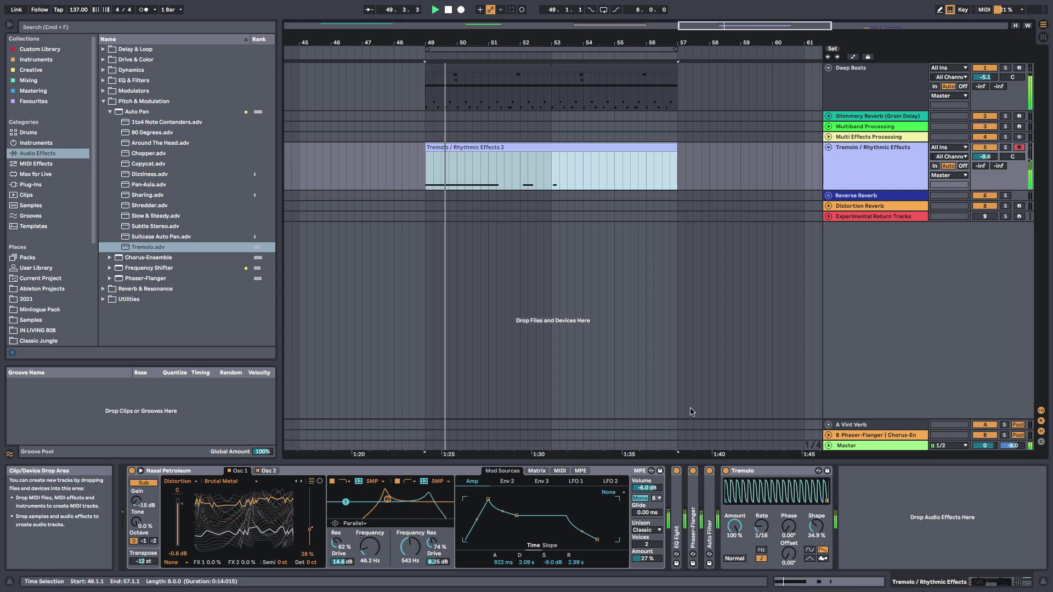
left_click_drag(543, 43, 543, 53)
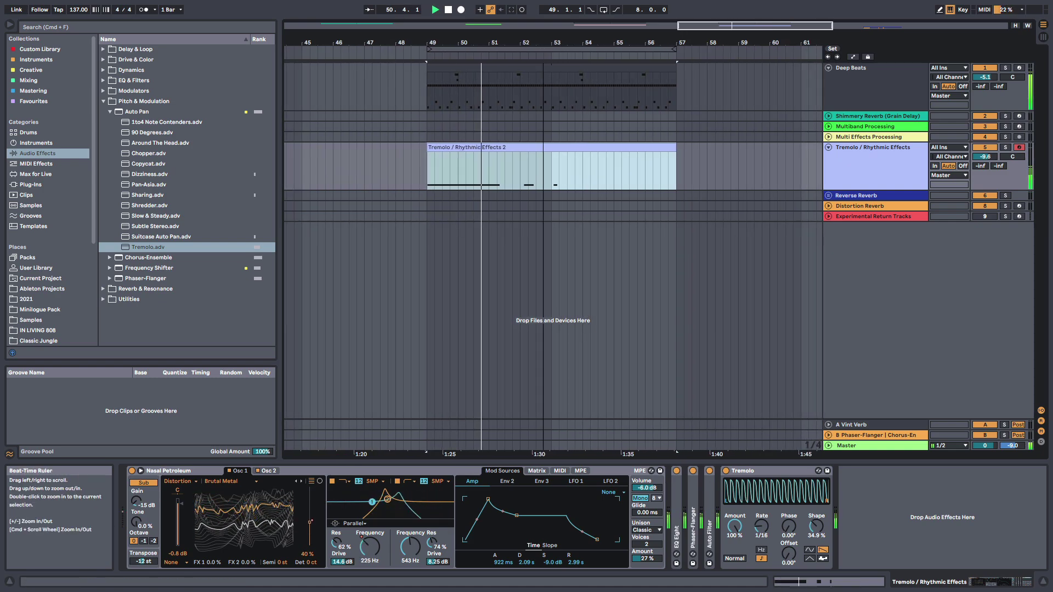
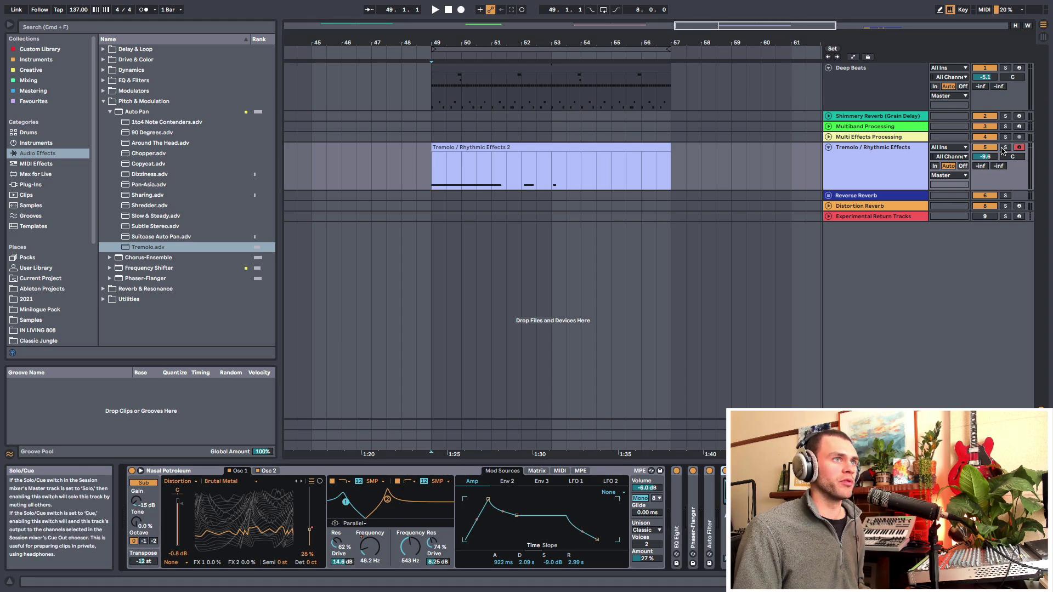
key("space")
mouse_move(531, 42)
left_mouse_down()
mouse_move(531, 68)
mouse_move(518, 48)
left_mouse_up()
key("space")
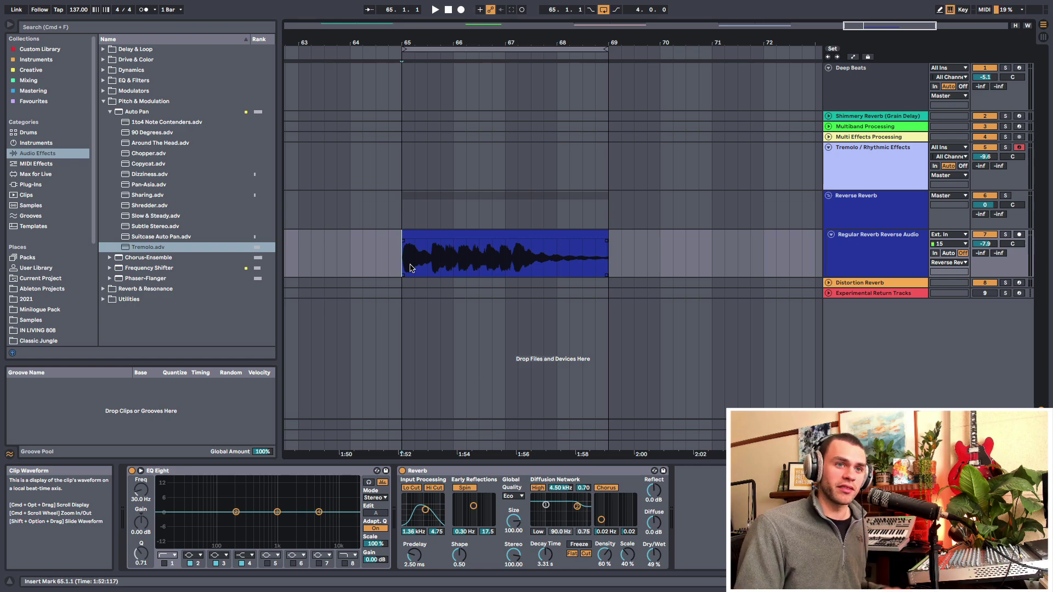
Bypass the Reverb on the Regular Reverb Reverse Audio track and place the playback start at bar 65.
left_click(410, 267)
scroll(480, 266, "up", 1)
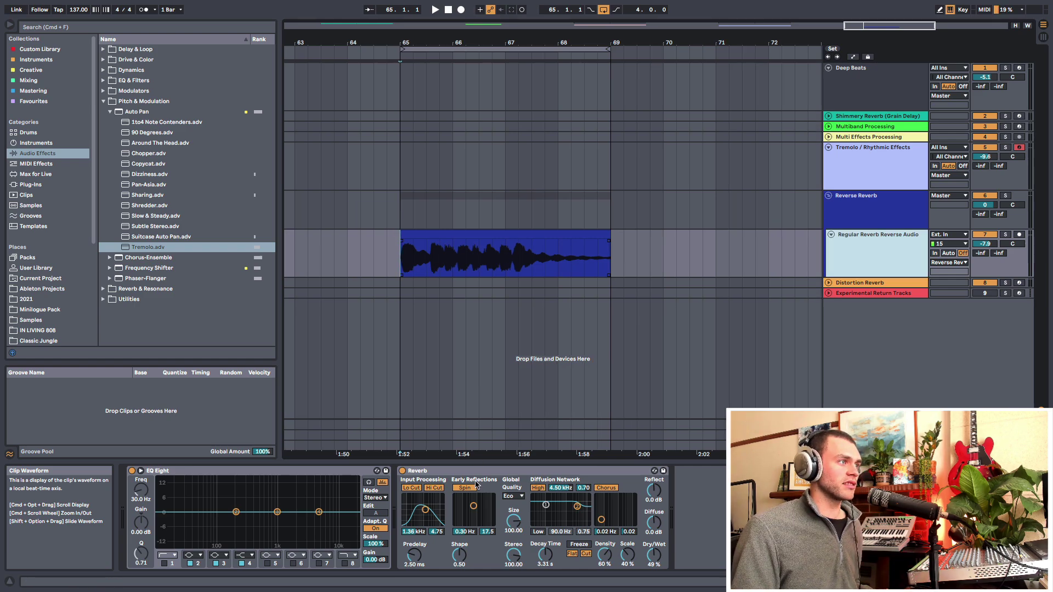
left_click(402, 470)
left_click(402, 263)
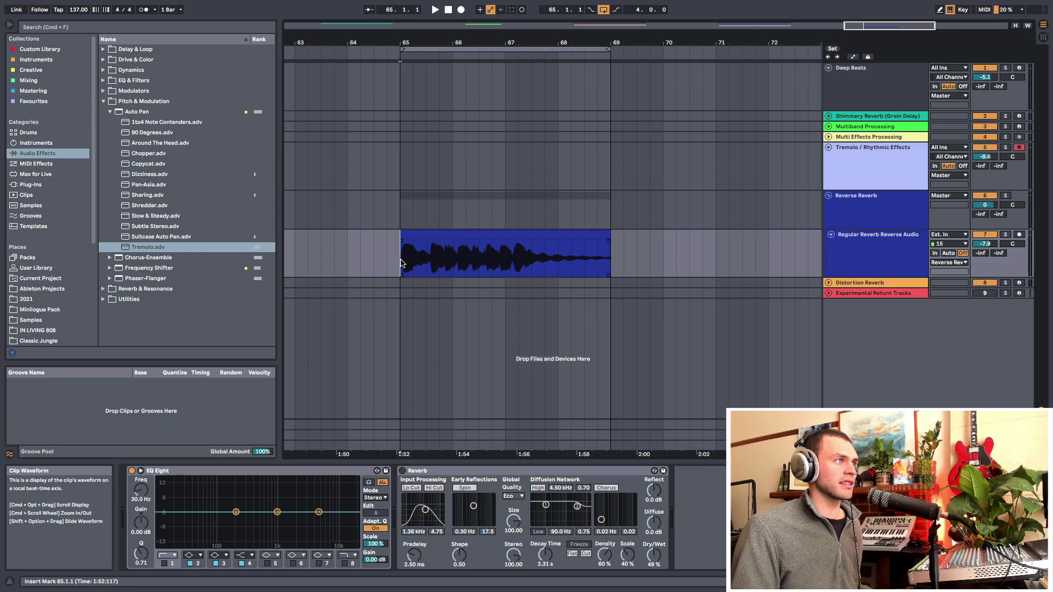
Solo the Regular Reverb Reverse Audio track and play its audio clip from bar 65 with the Reverb bypassed.
left_click(1005, 234)
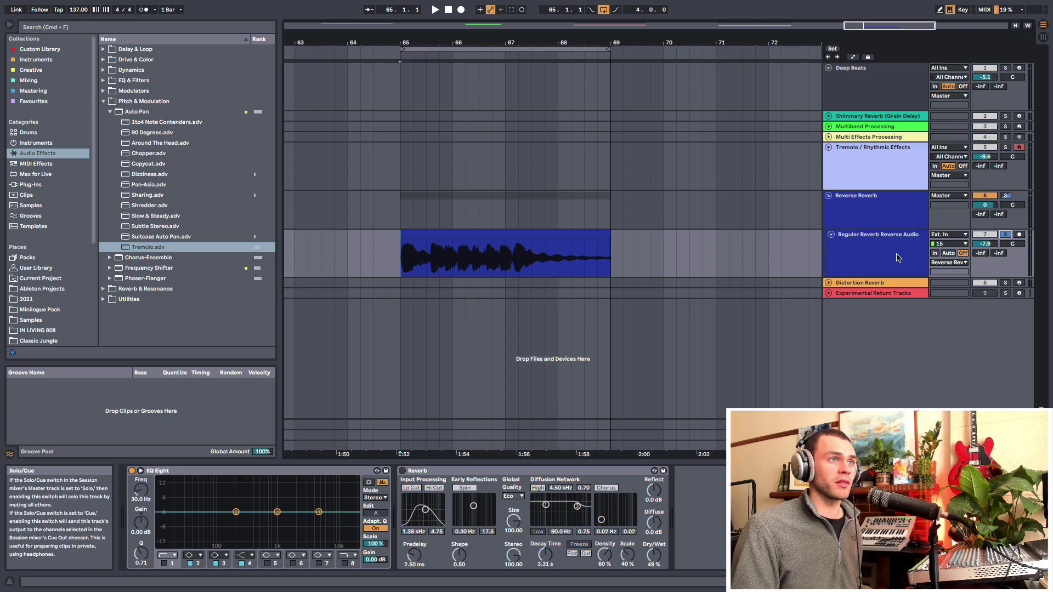
left_click(898, 258)
key("space")
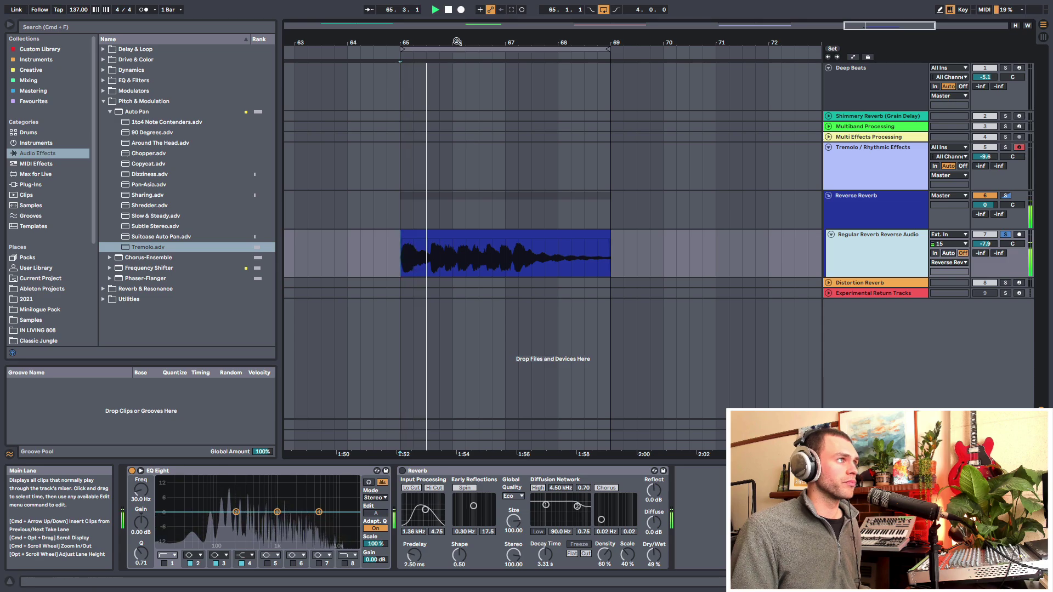
mouse_move(457, 41)
left_mouse_down()
mouse_move(457, 77)
mouse_move(457, 47)
left_mouse_up()
double_click(454, 235)
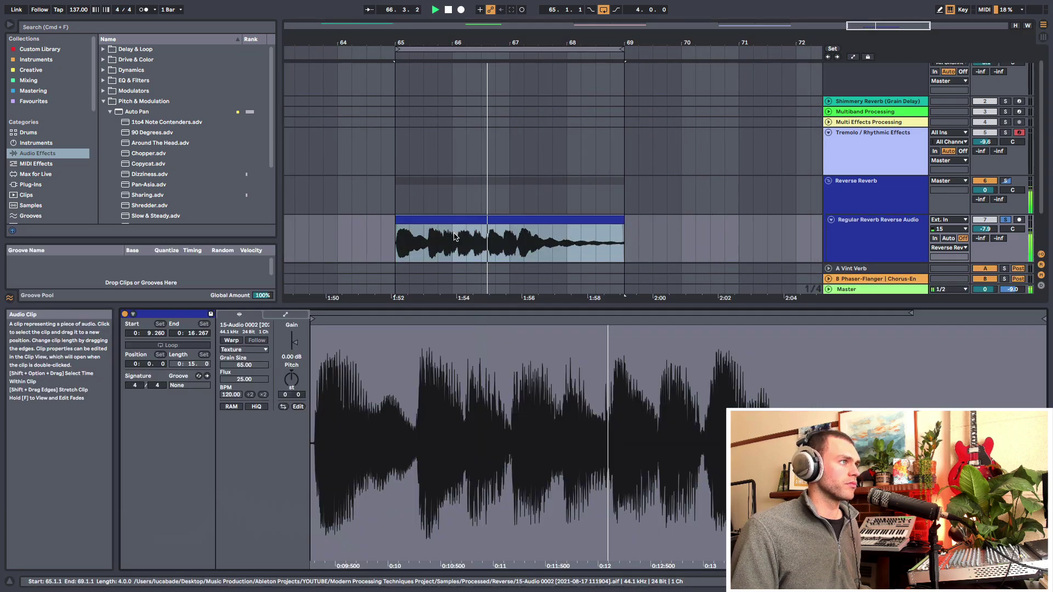
key("shift+Tab")
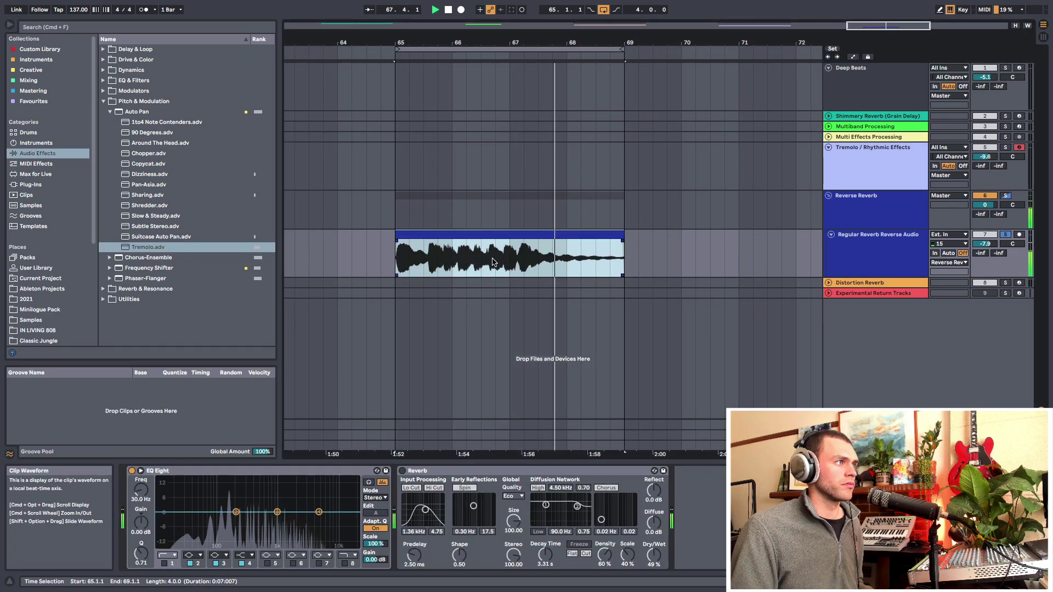
key("space")
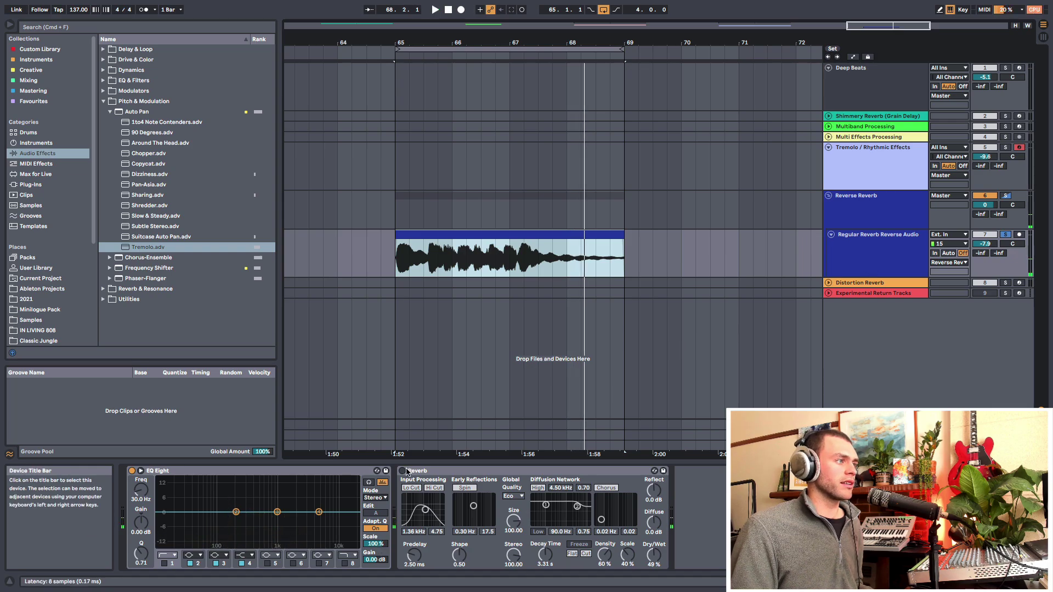
Enable the Reverb on the Regular Reverb Reverse Audio track and play the clip through it.
left_click(402, 470)
key("space")
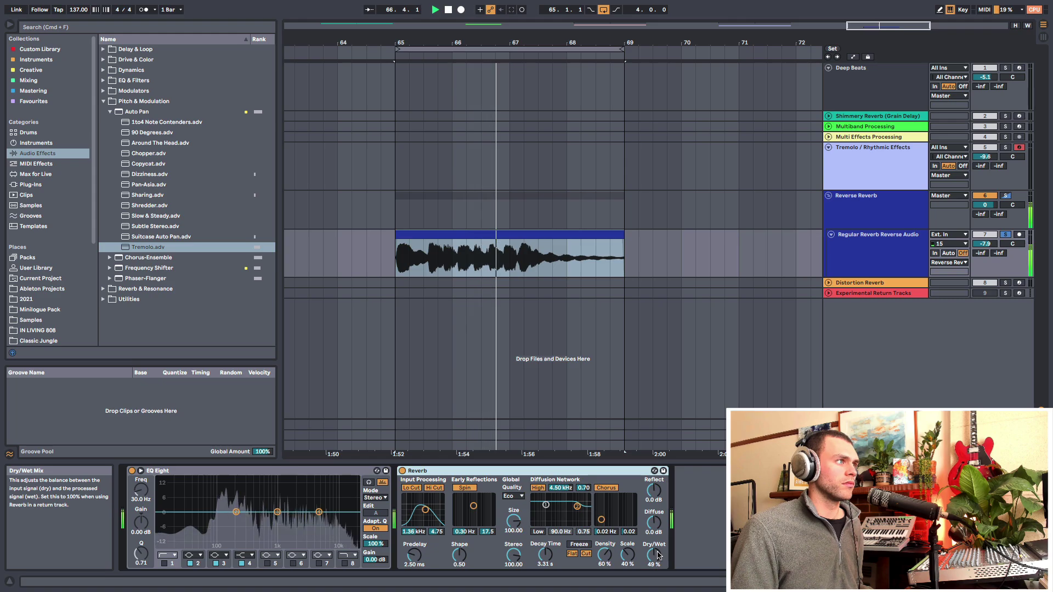
key("space")
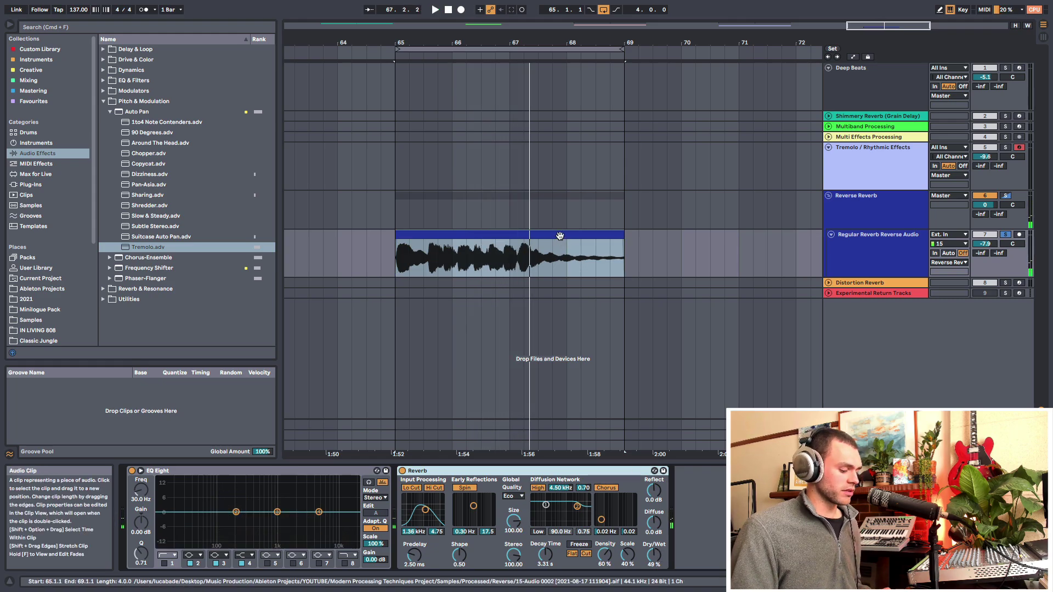
Reverse the audio clip on the Regular Reverb Reverse Audio track and play it from 66.2.1.
left_click(559, 236)
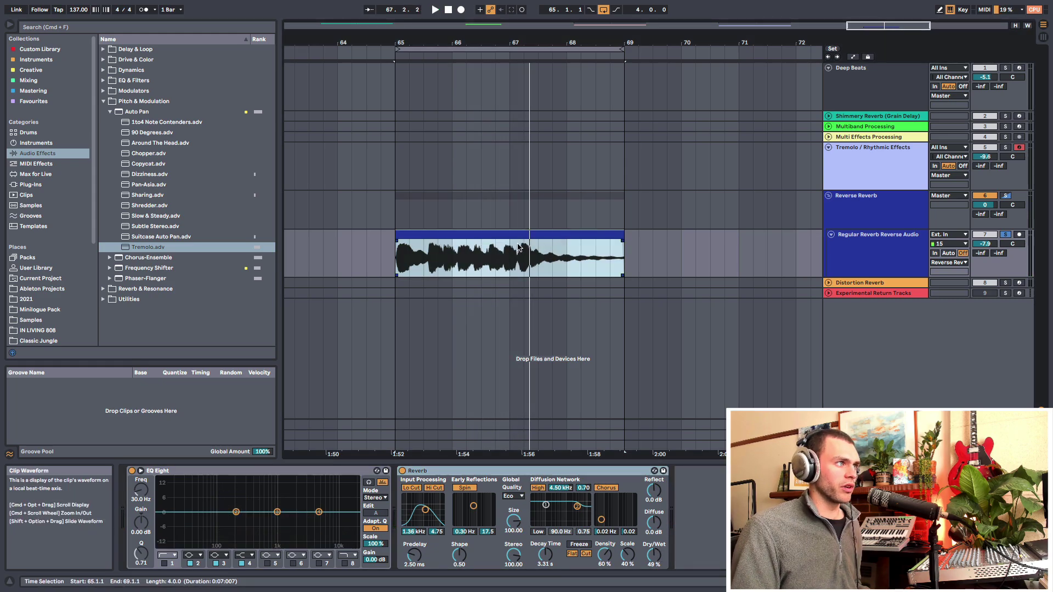
key("r")
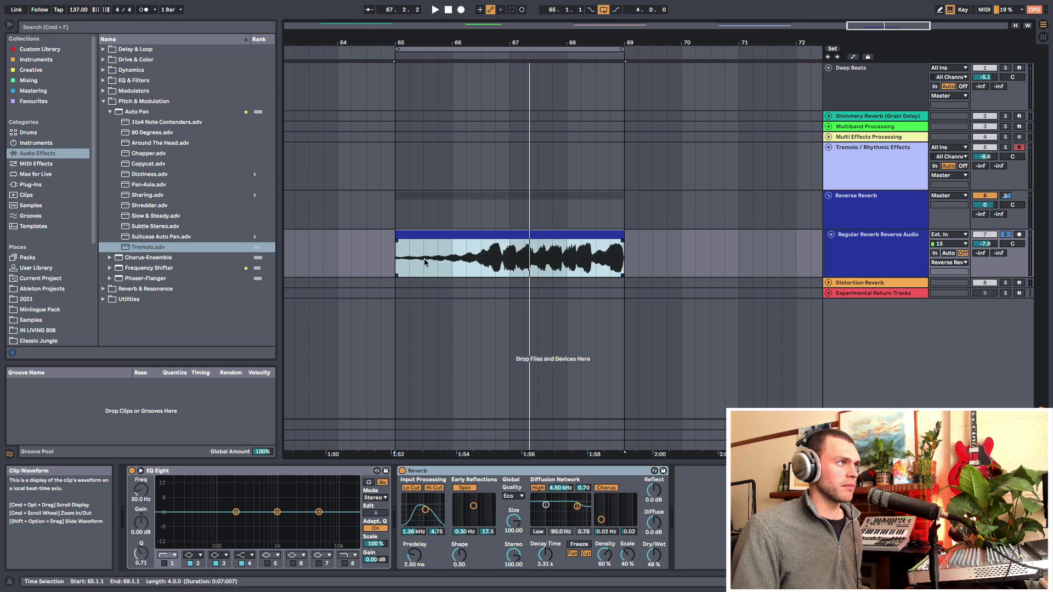
left_click(471, 266)
key("space")
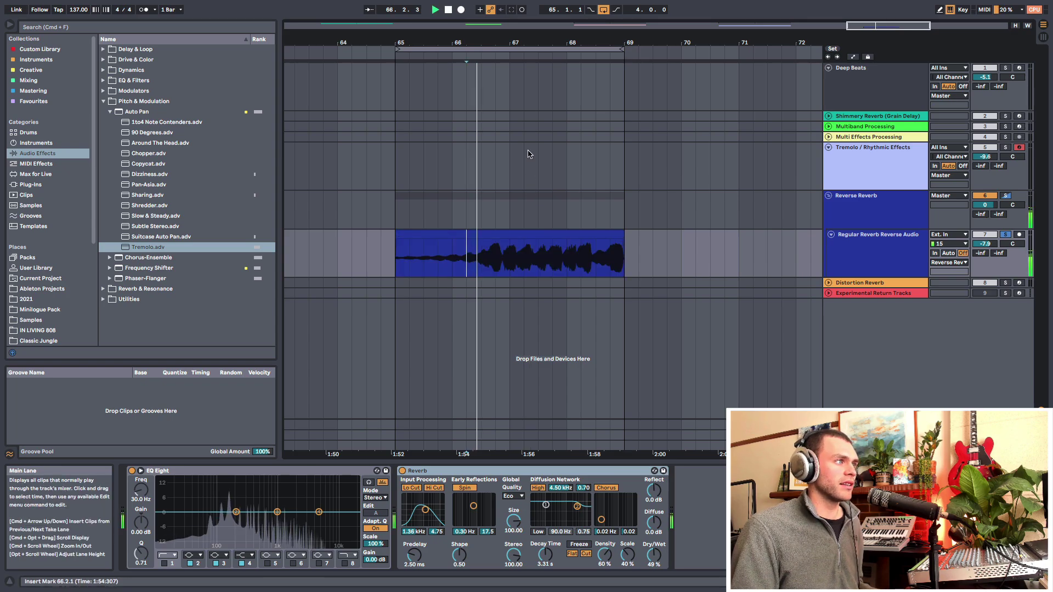
left_click_drag(539, 40, 539, 24)
key("space")
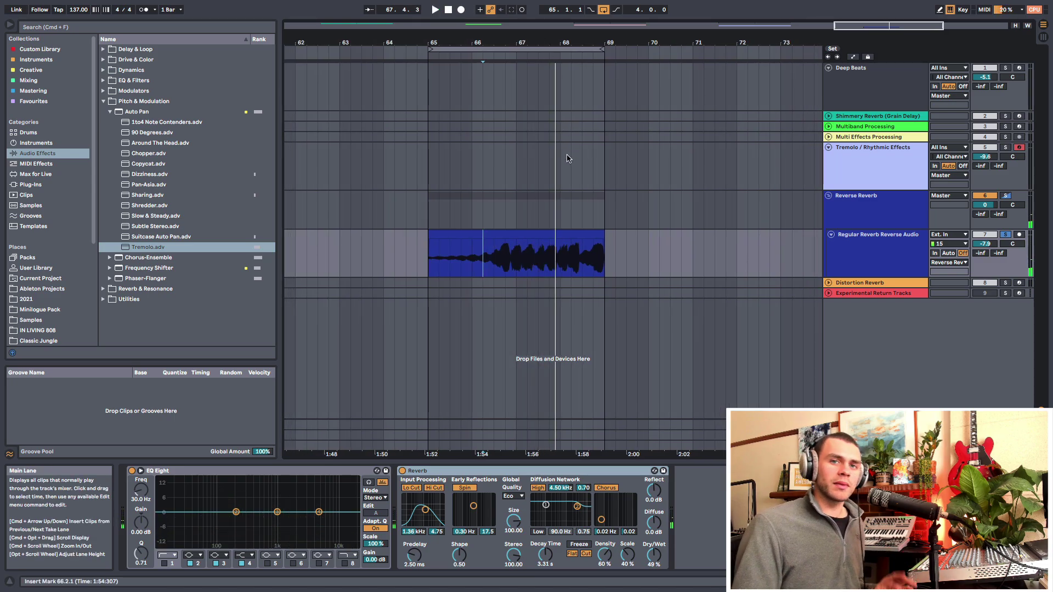
Duplicate the Regular Reverb Reverse Audio track together with its reversed clip and effects.
scroll(538, 192, "up", 2)
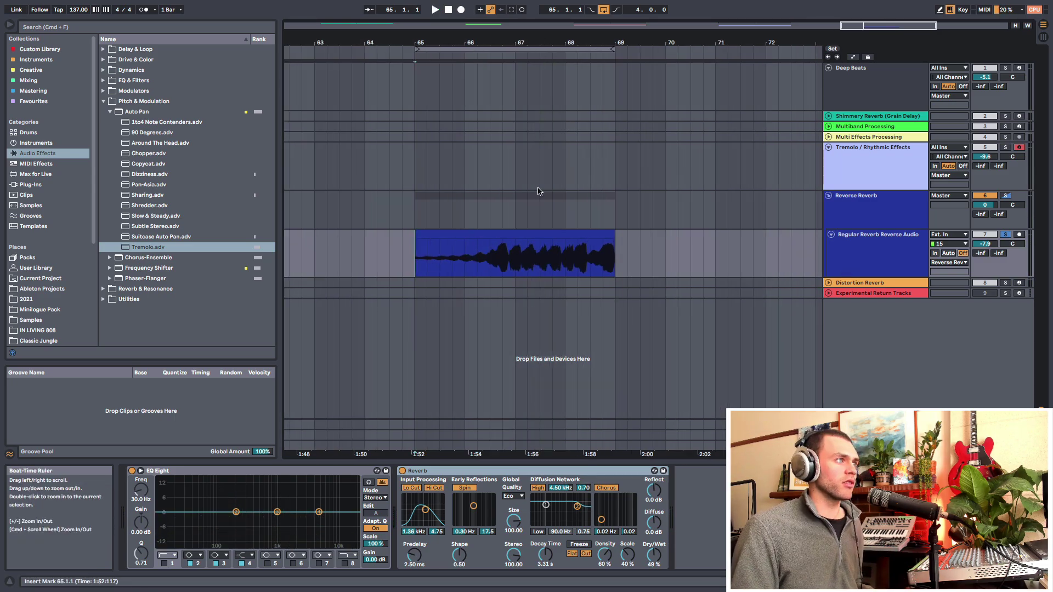
left_click(530, 234)
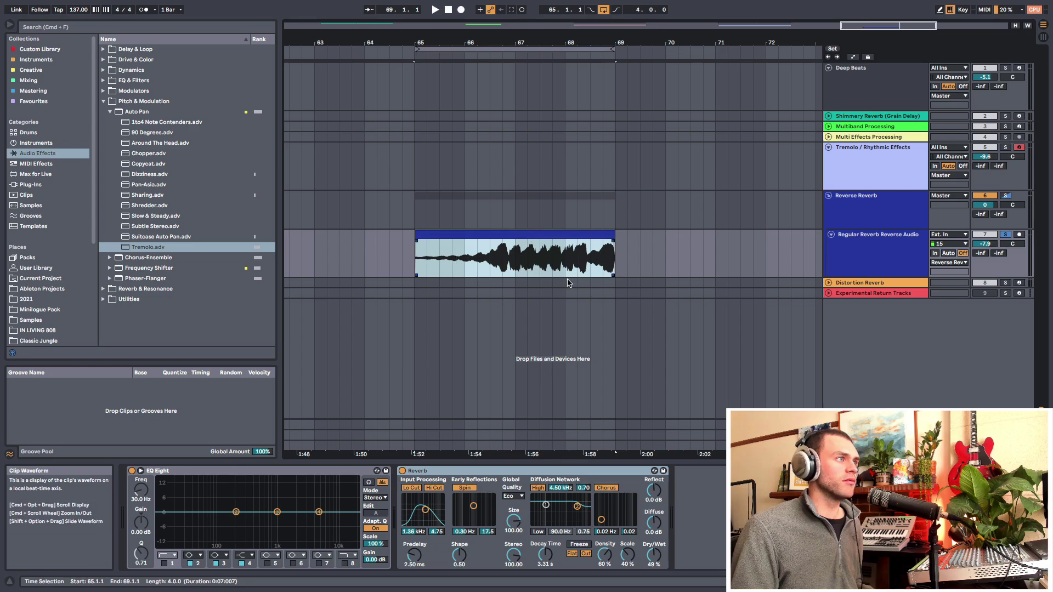
left_click(469, 471)
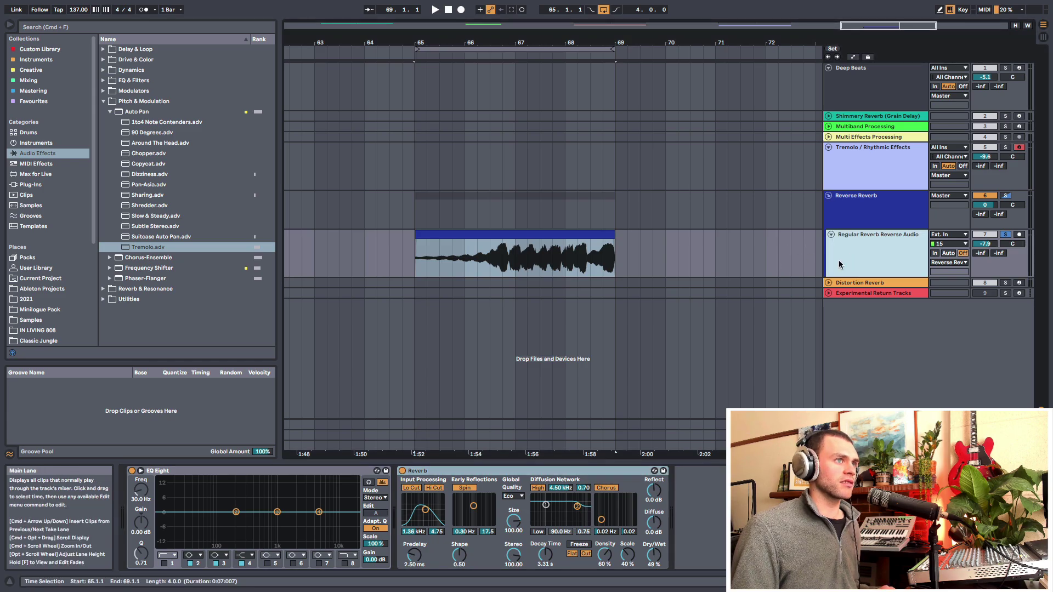
key("super+d")
Freeze and flatten the duplicated Regular Reverb Reverse Audio track to print its reverb as audio.
right_click(859, 294)
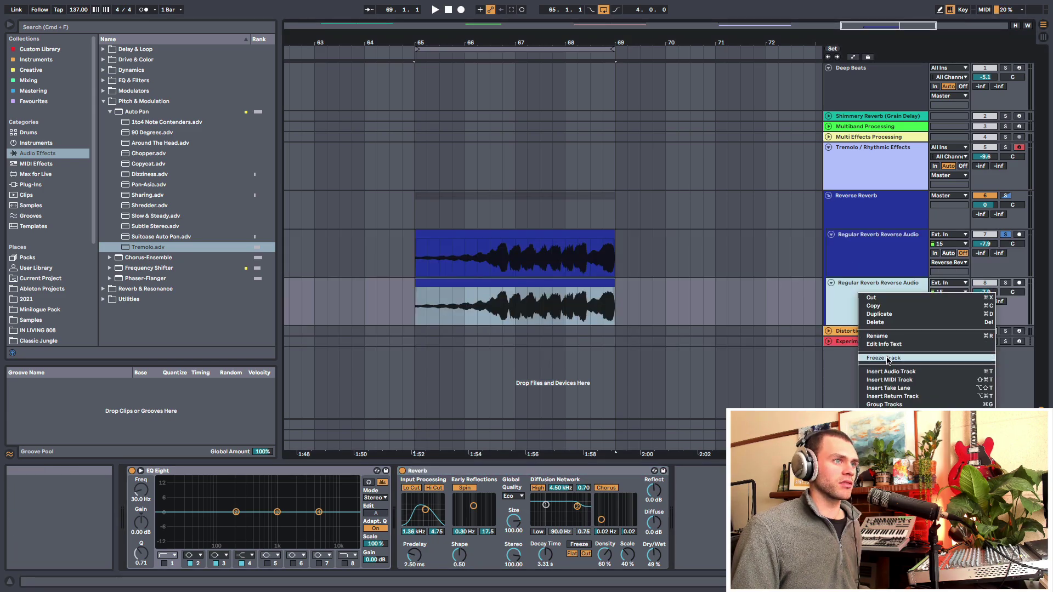
left_click(864, 357)
right_click(853, 297)
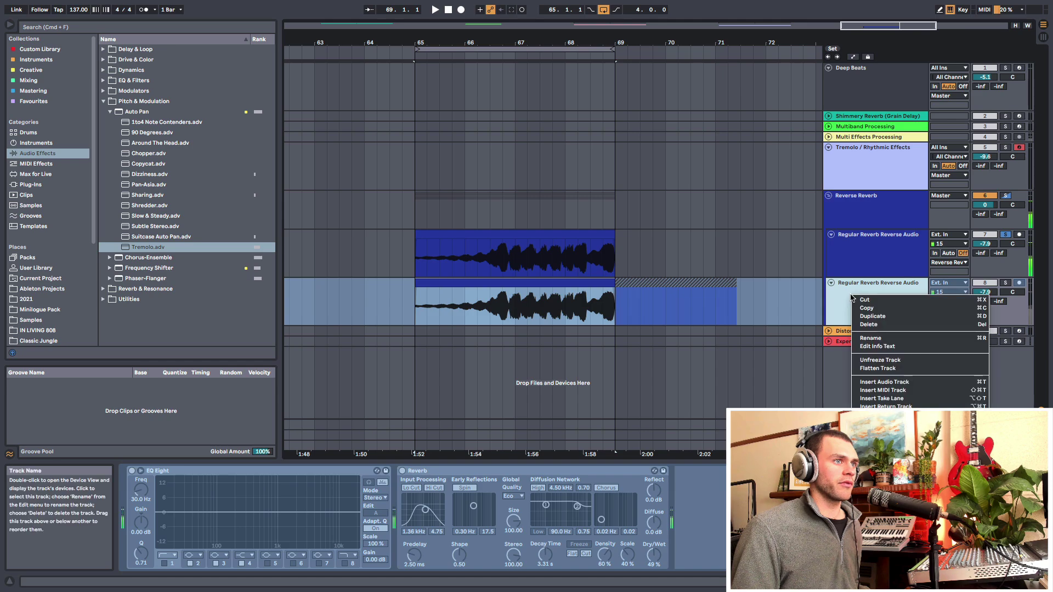
left_click(865, 368)
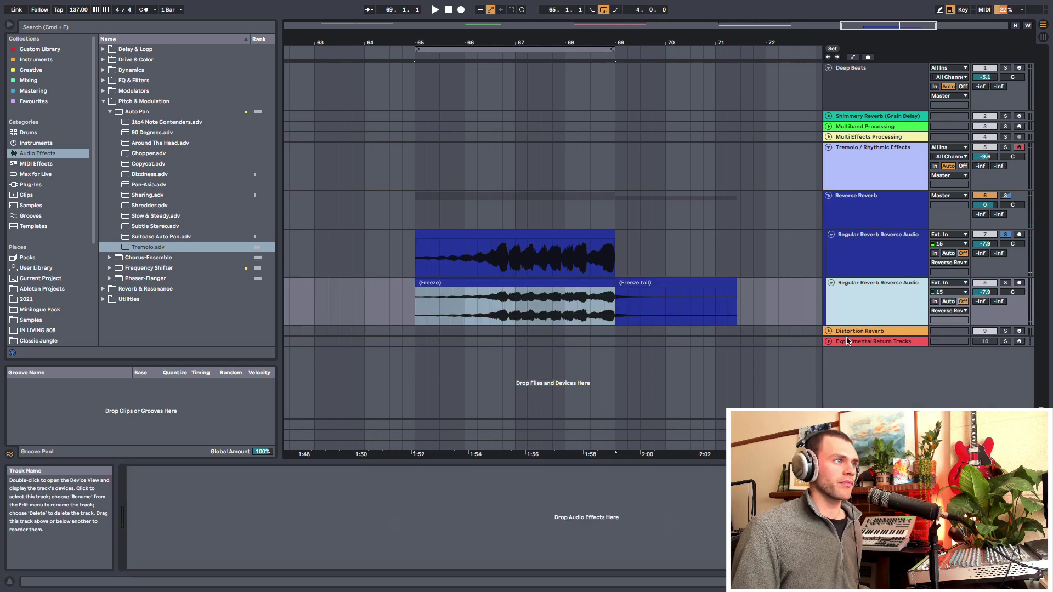
Delete the freeze tail clip that starts at bar 69 on the flattened track.
left_click_drag(763, 297, 651, 285)
left_click(661, 284)
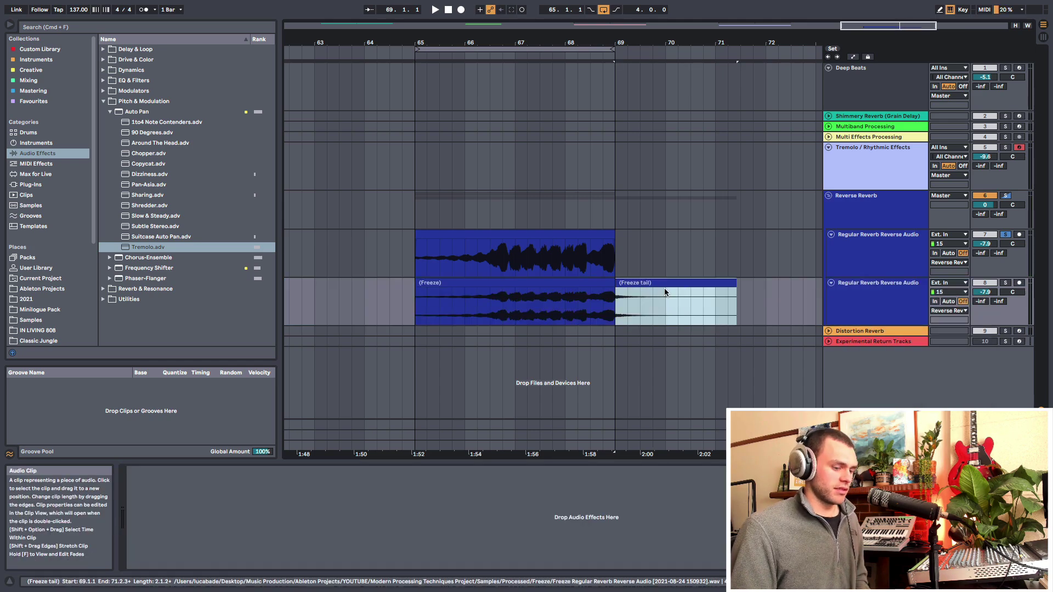
key("Delete")
Reverse the flattened clip and extend its start back to bar 64.
left_click(446, 298)
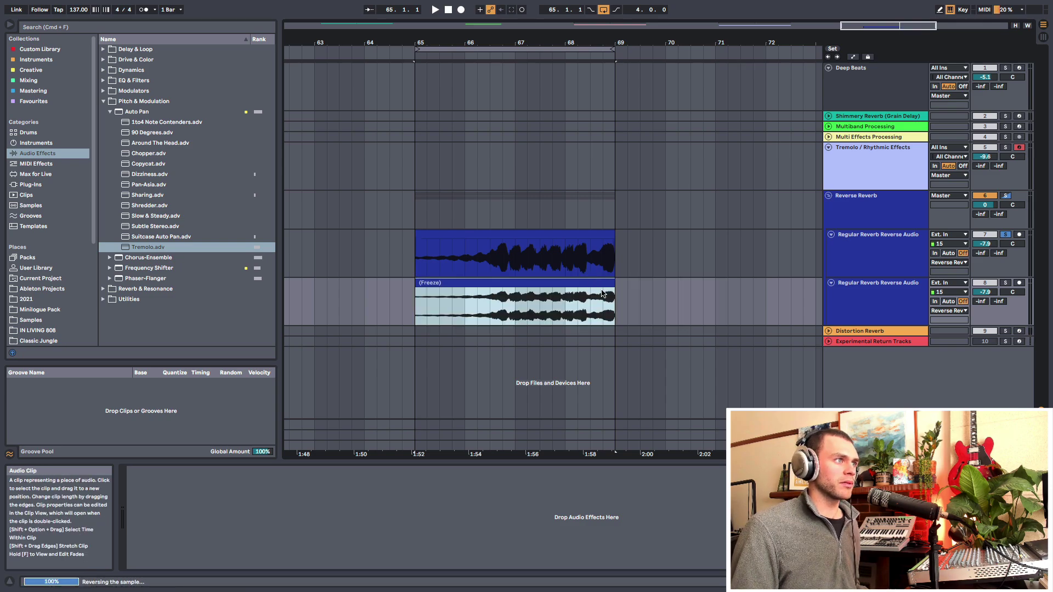
left_click_drag(416, 299, 364, 299)
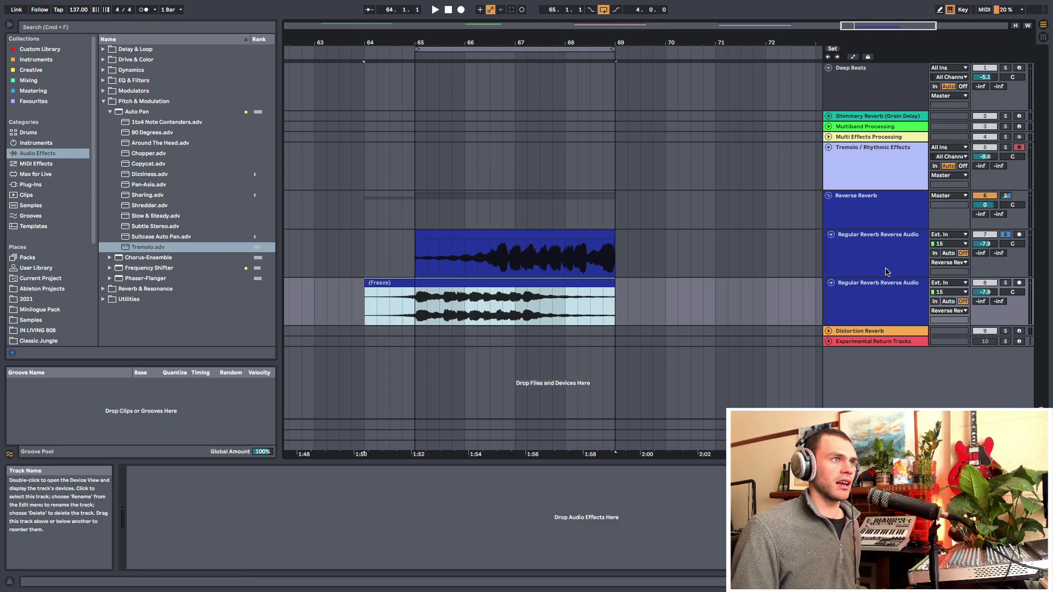
Compare the reversed clip with the flattened one, examine the reverb swell ahead of bar 65 and play it.
left_click(885, 269)
left_click(502, 269)
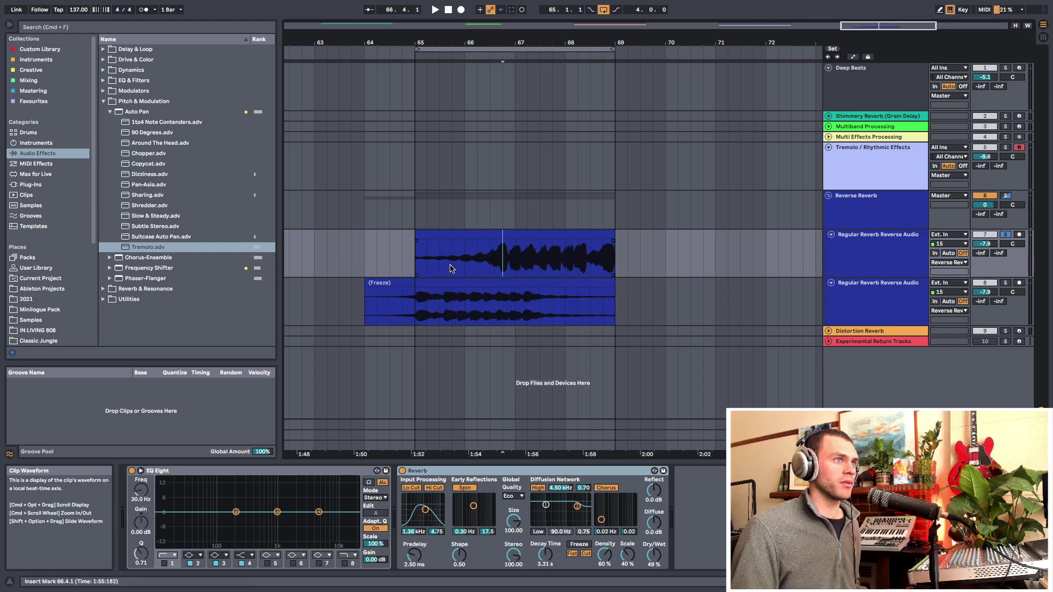
left_click(596, 290)
left_click_drag(385, 310, 411, 313)
left_click(415, 312)
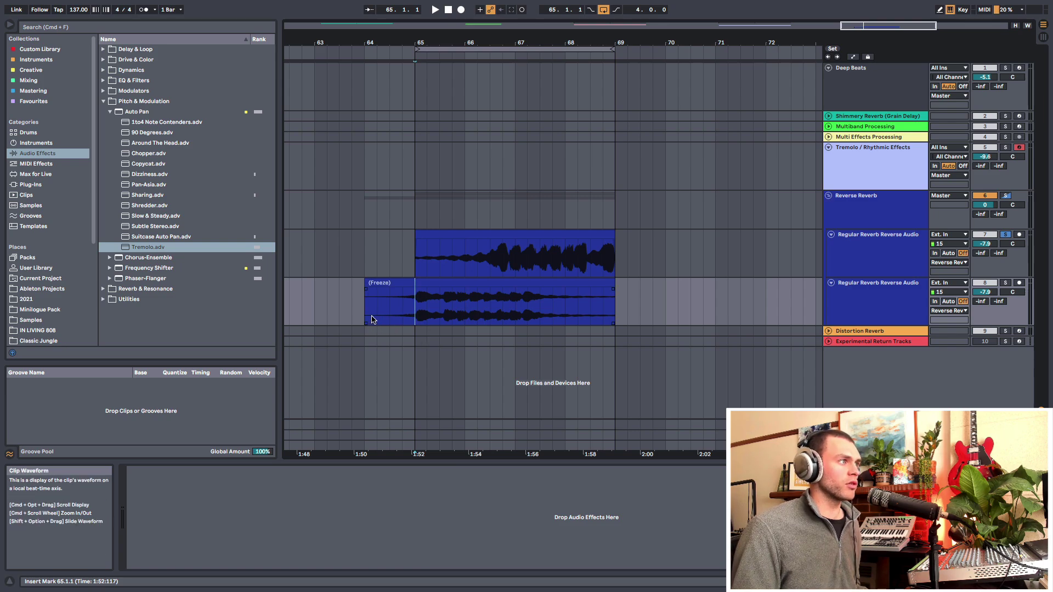
left_click_drag(379, 322, 423, 317)
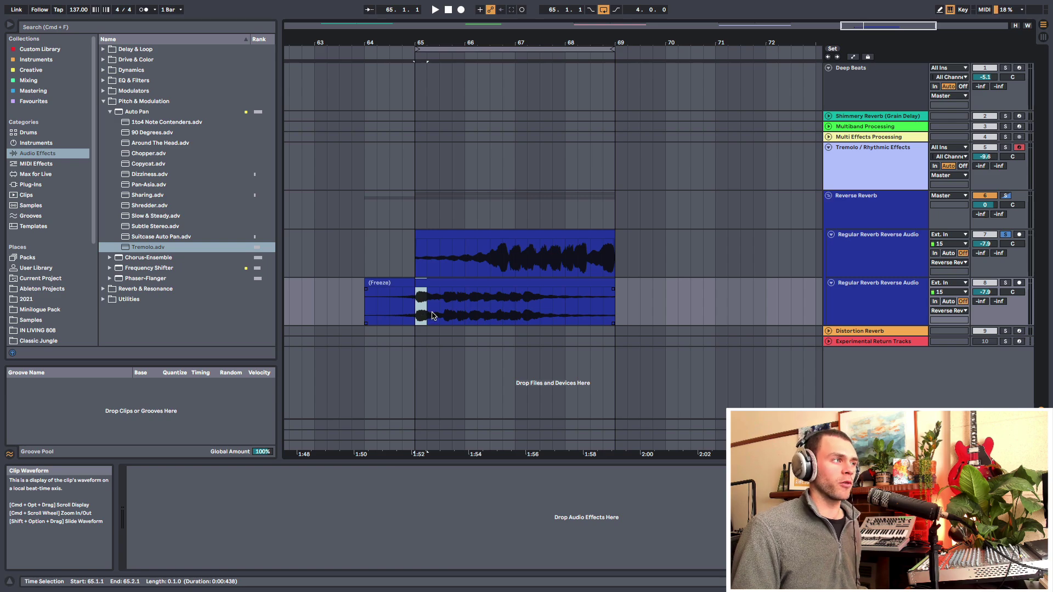
left_click(390, 315)
key("space")
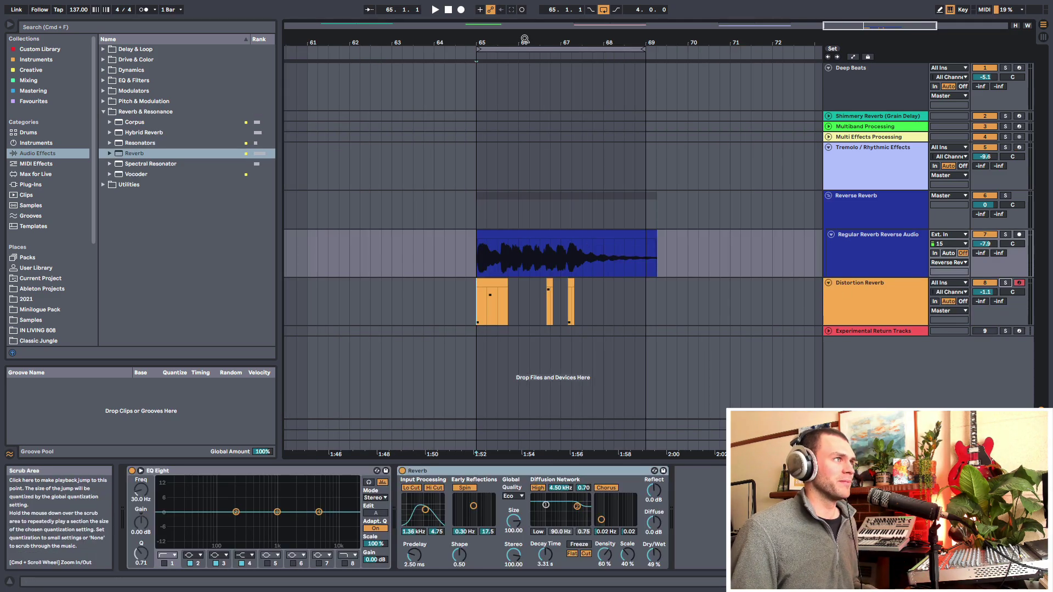
Play the soloed Distortion Reverb clip from bar 65 without any effects.
left_click_drag(525, 41, 504, 67)
left_click(417, 302)
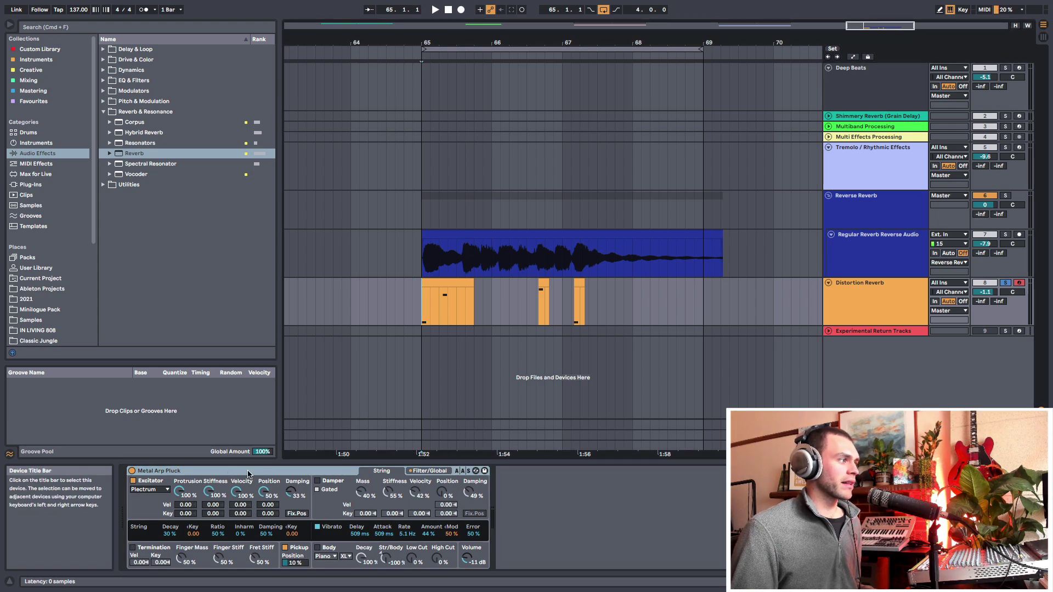
key("space")
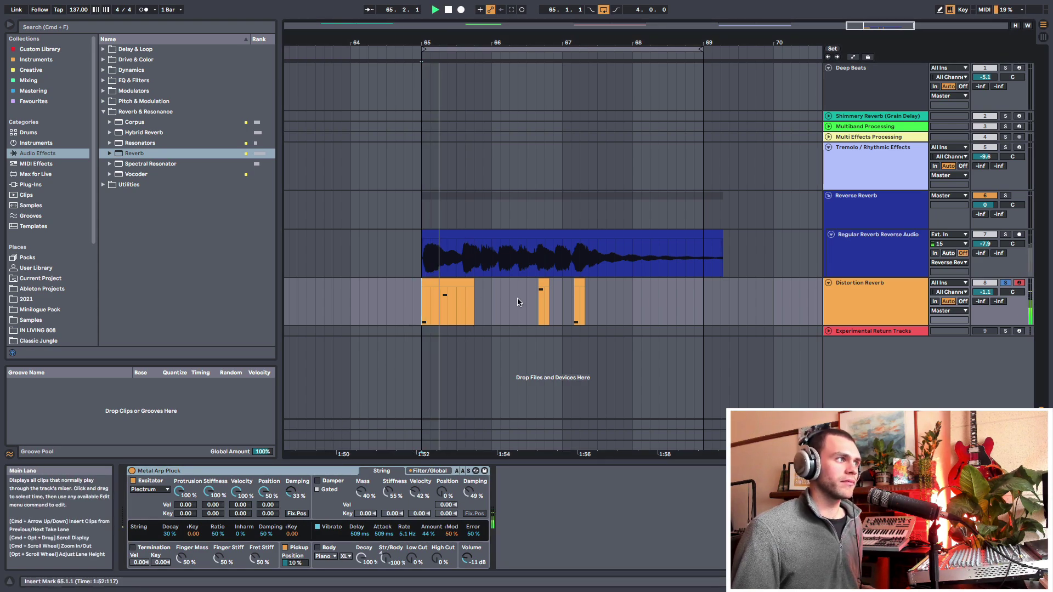
Add a Reverb to the Distortion Reverb track, set its decay time to 5.45 s and play the clip.
left_click(855, 296)
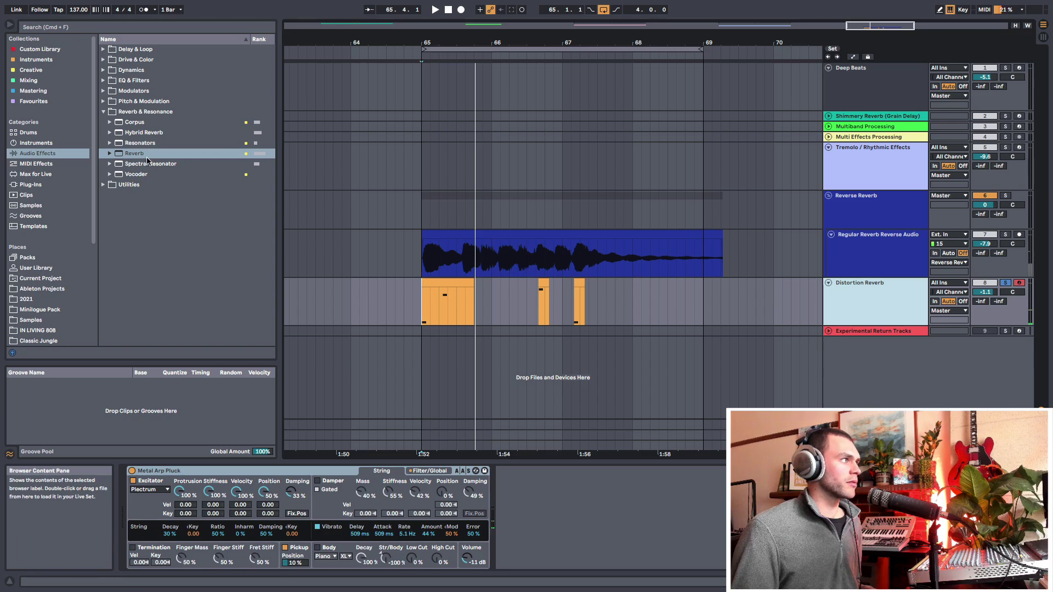
left_click_drag(140, 155, 564, 548)
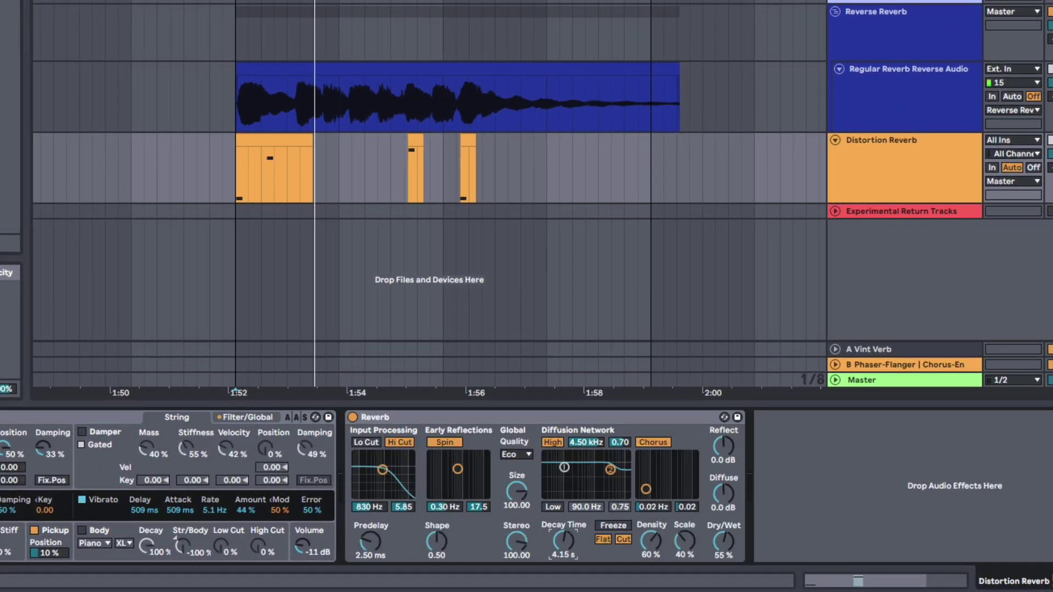
key("space")
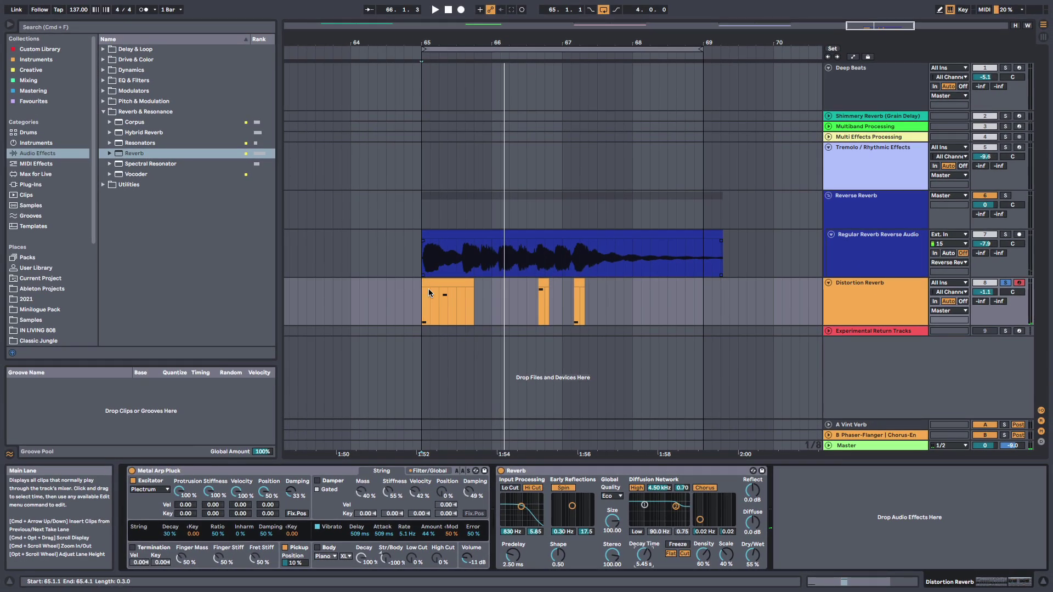
Search the Creative collection for "dec" and add Decapitator after the Reverb on the Distortion Reverb track.
left_click(235, 188)
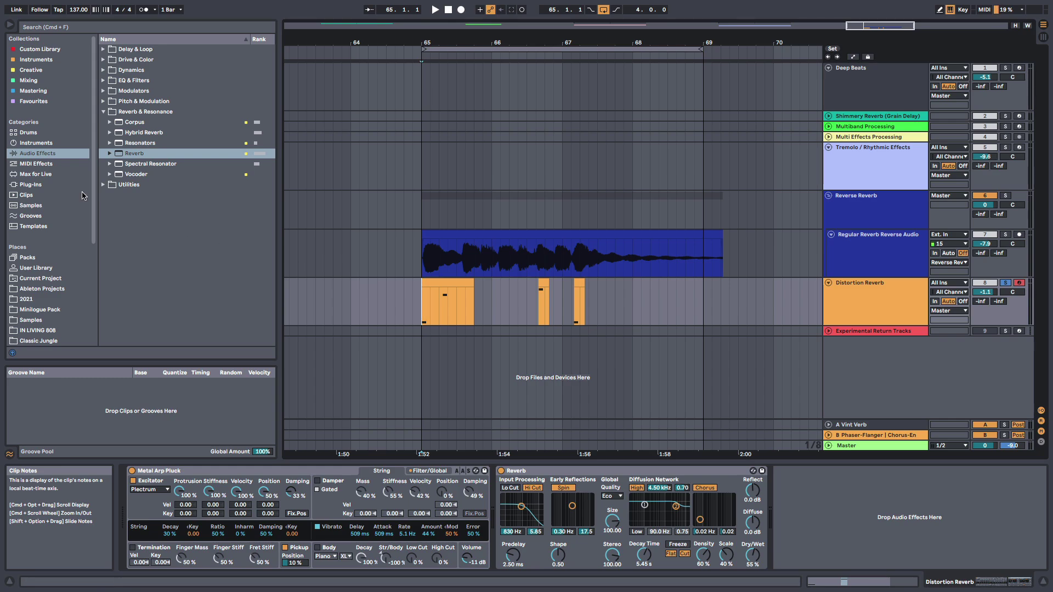
left_click(38, 101)
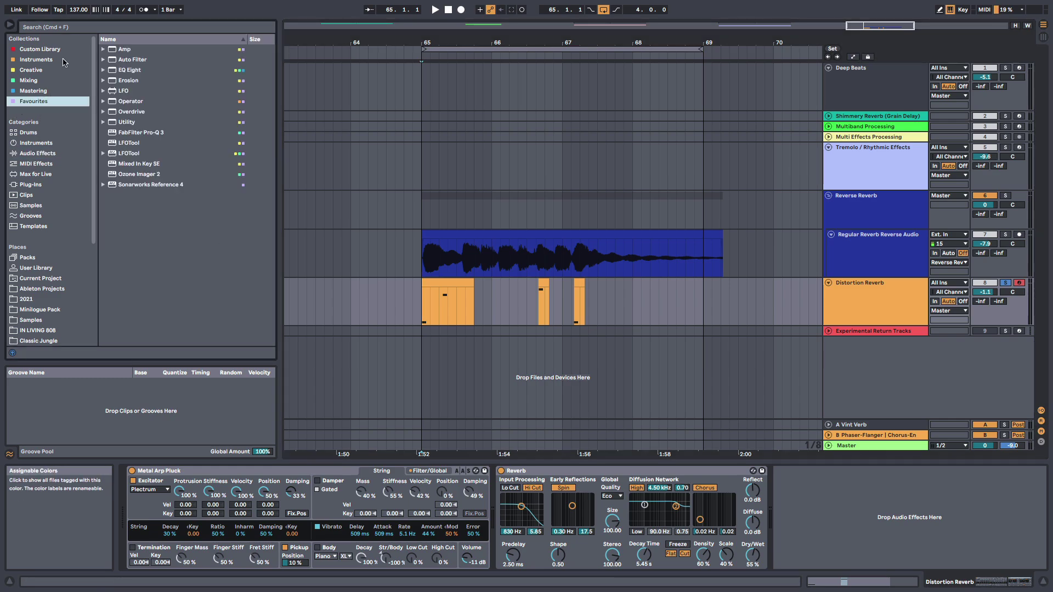
left_click(70, 28)
type("dec")
left_click_drag(134, 59, 796, 513)
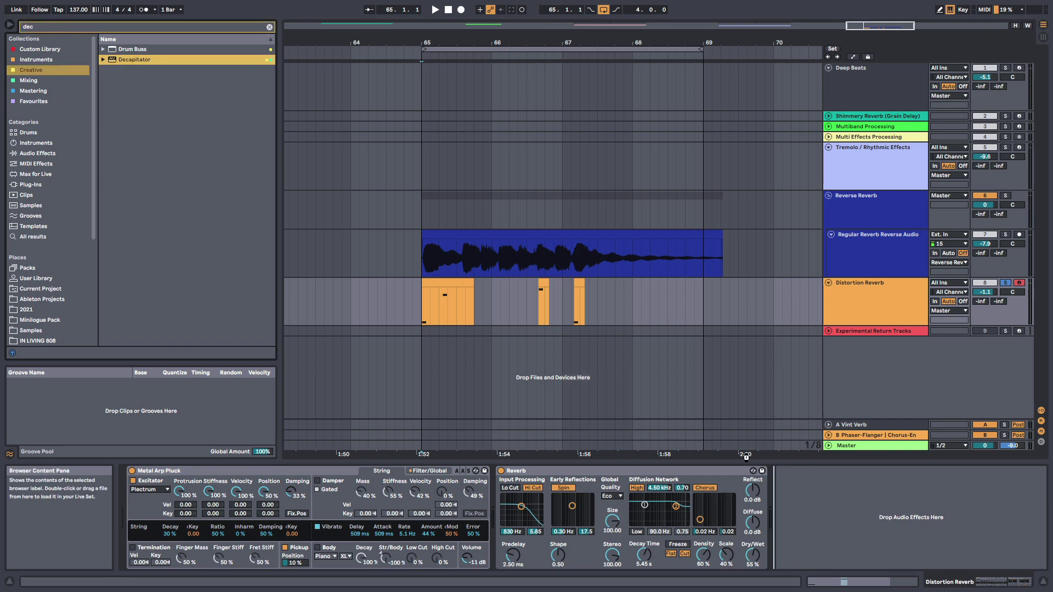
key("Return")
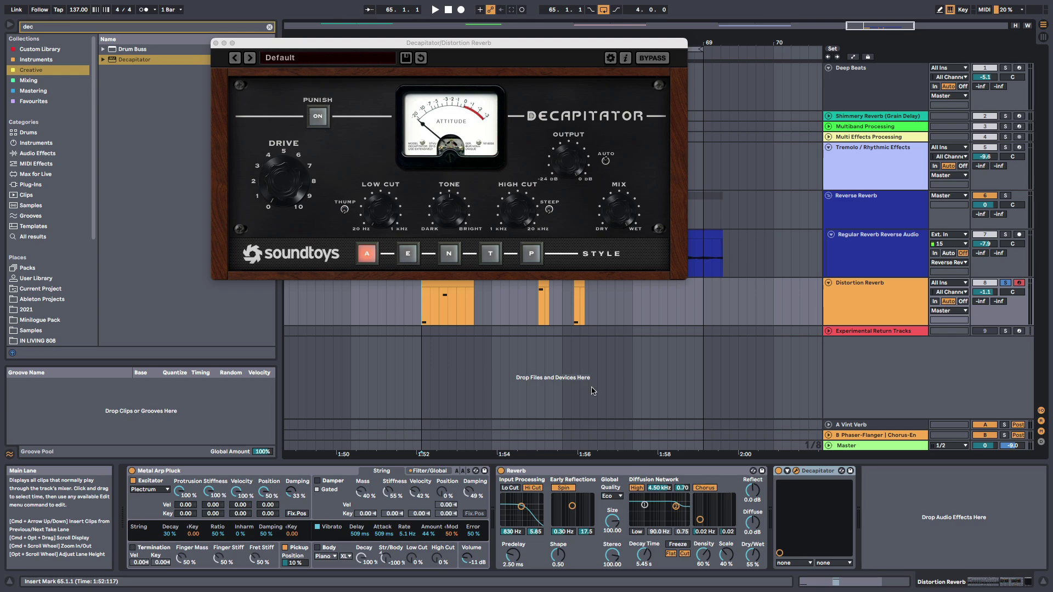
Play the Distortion Reverb clip through Decapitator with adjusted drive and lower the track's volume to -8.5 dB.
left_click(668, 469)
left_click(825, 470)
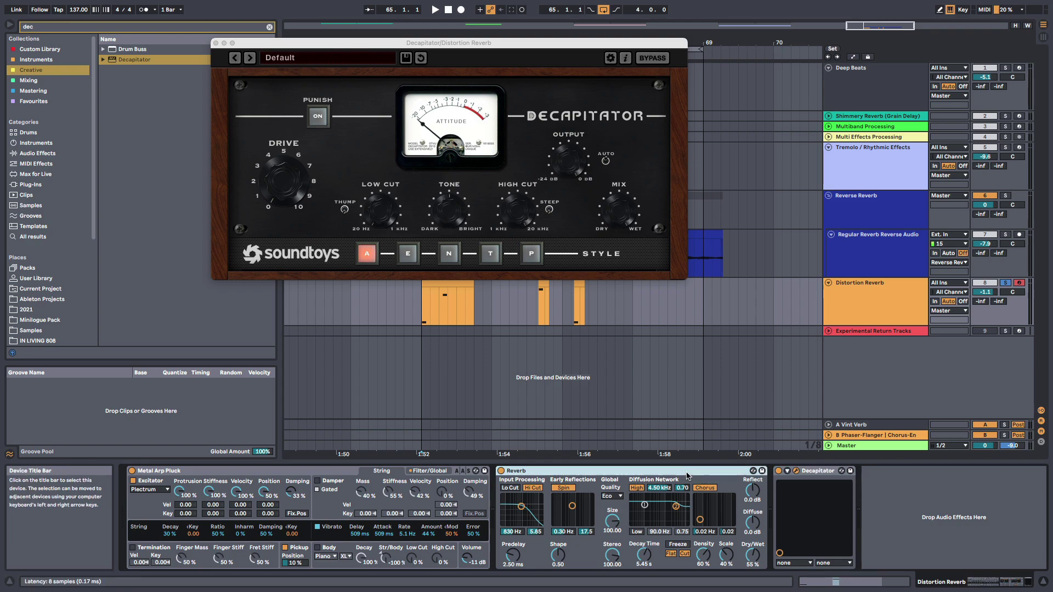
left_click(290, 188)
key("space")
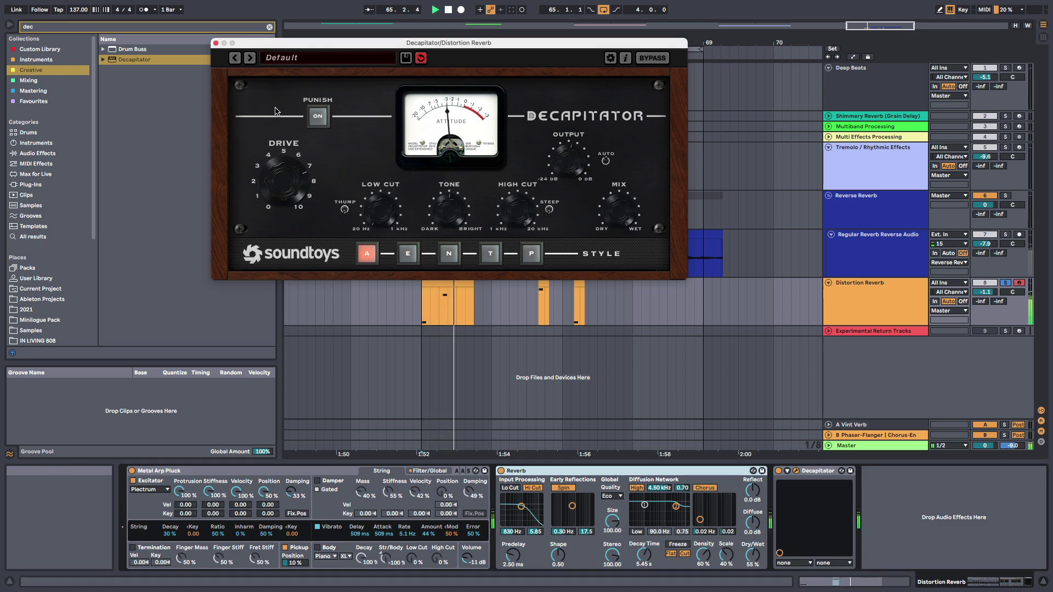
key("space")
left_click_drag(985, 291, 985, 314)
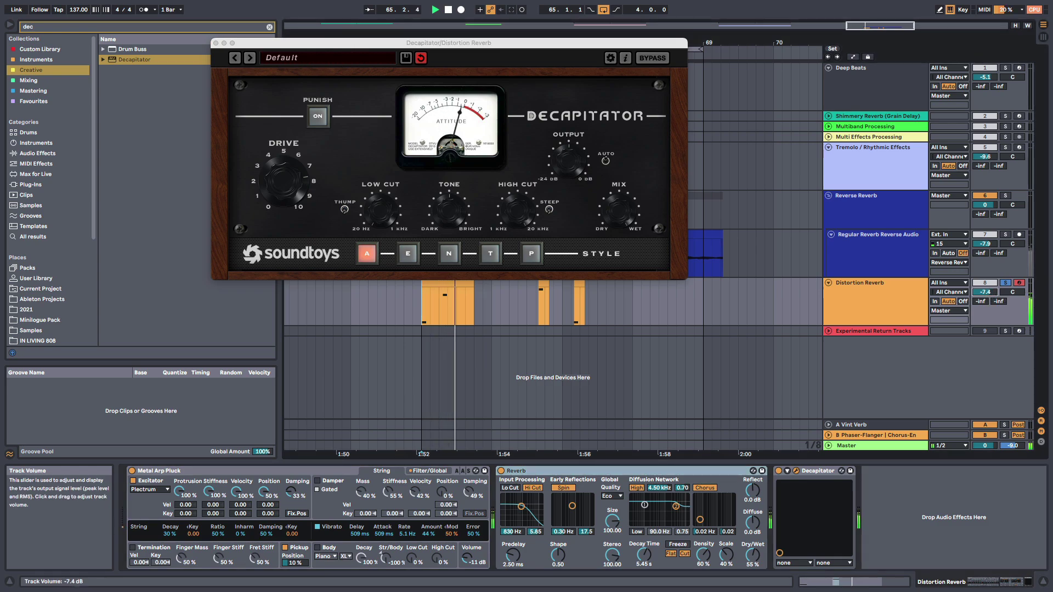
key("space")
key("space")
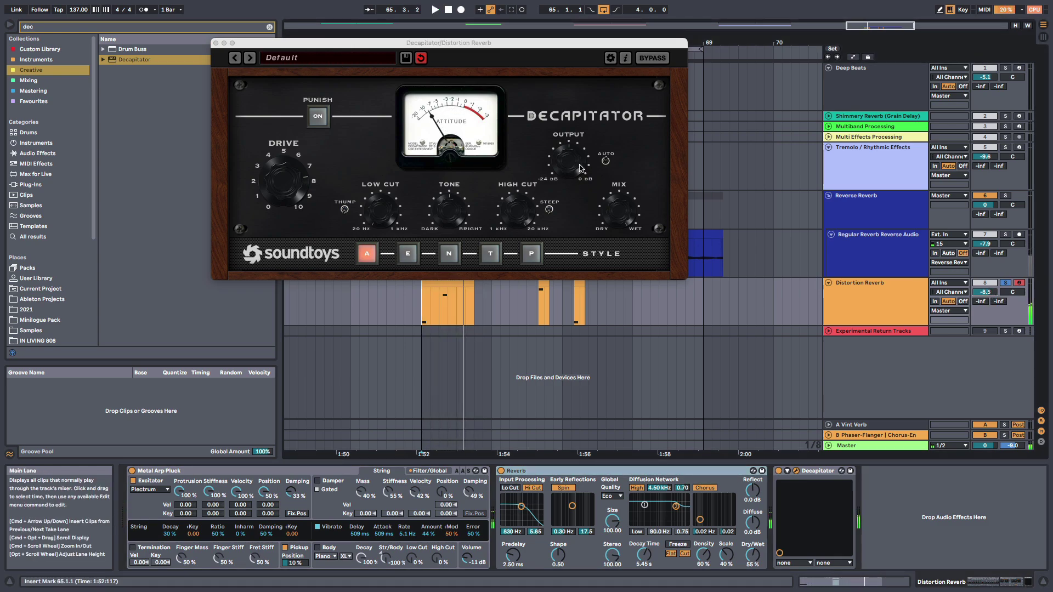
Turn on Decapitator's Punish mode, listen to the distorted reverb and close the plug-in window.
left_click(606, 162)
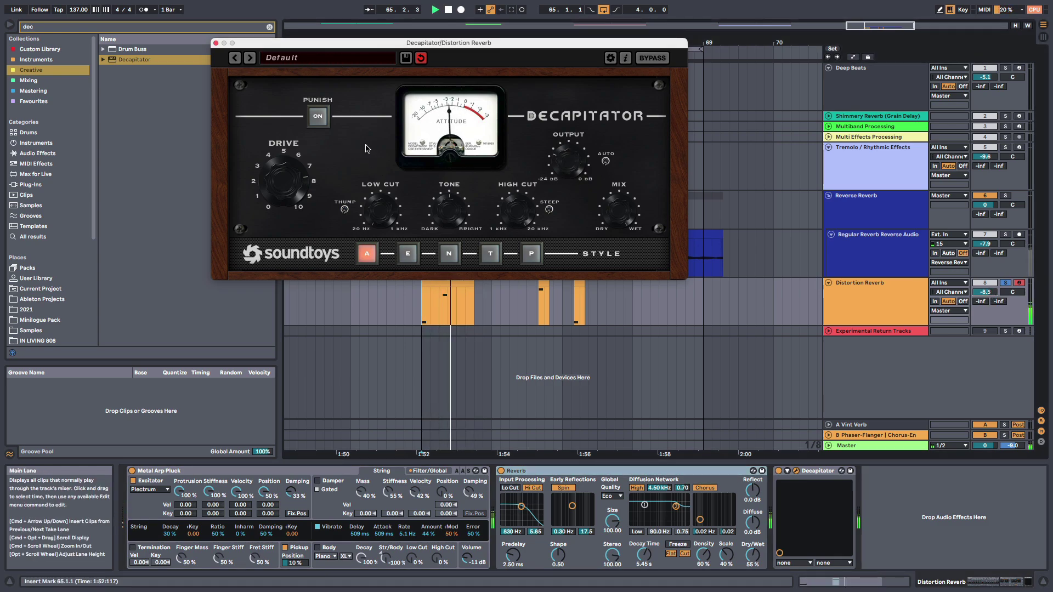
left_click(318, 116)
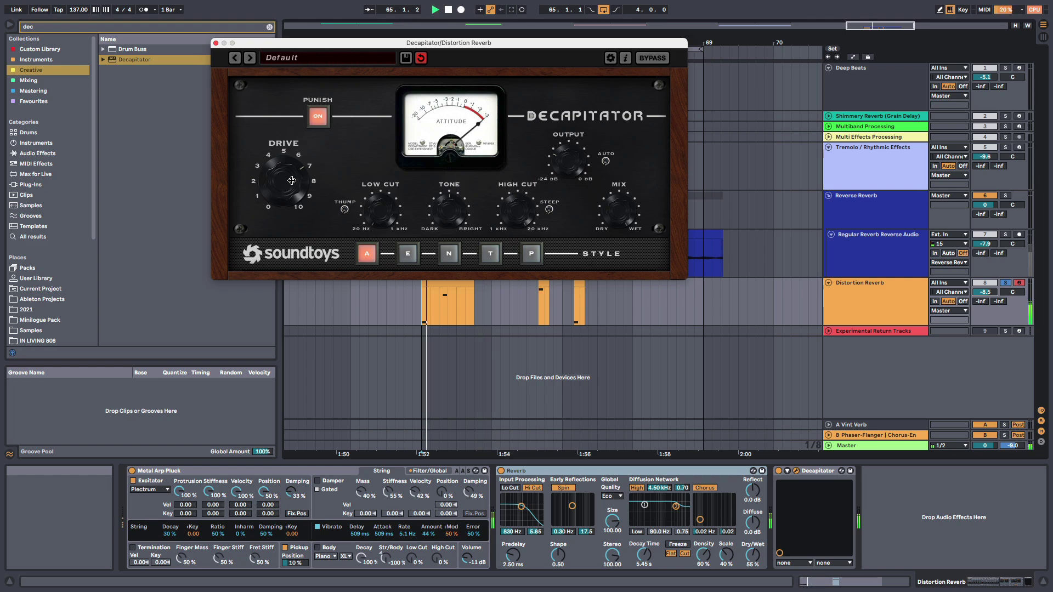
key("space")
left_click(216, 43)
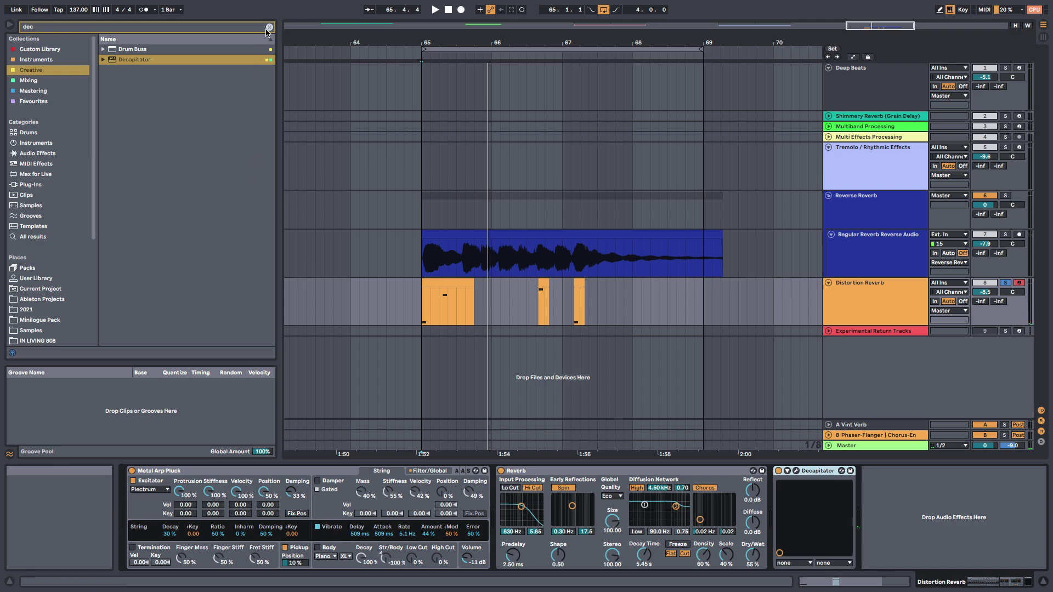
Search the Creative collection for "eq" and add EQ Eight after Decapitator on the Distortion Reverb track.
left_click(268, 28)
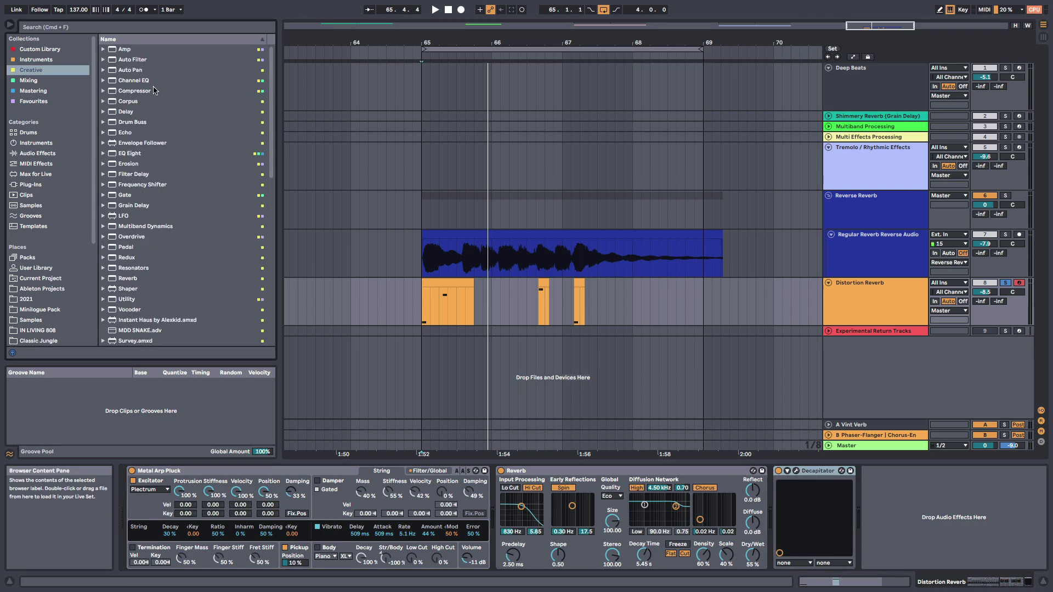
key("super+f")
type("eq")
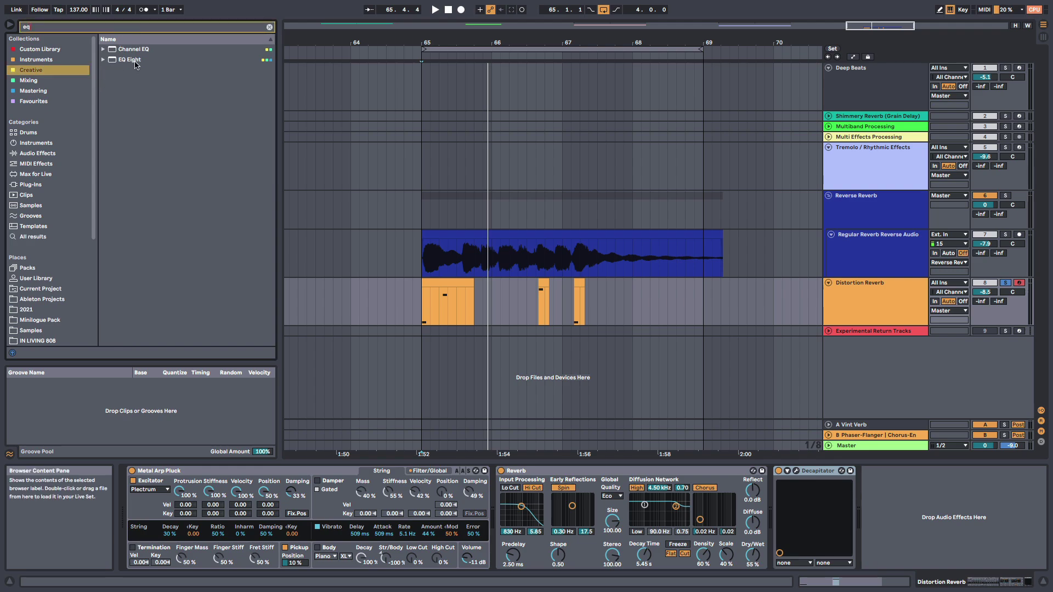
left_click(125, 60)
left_click_drag(124, 62, 906, 530)
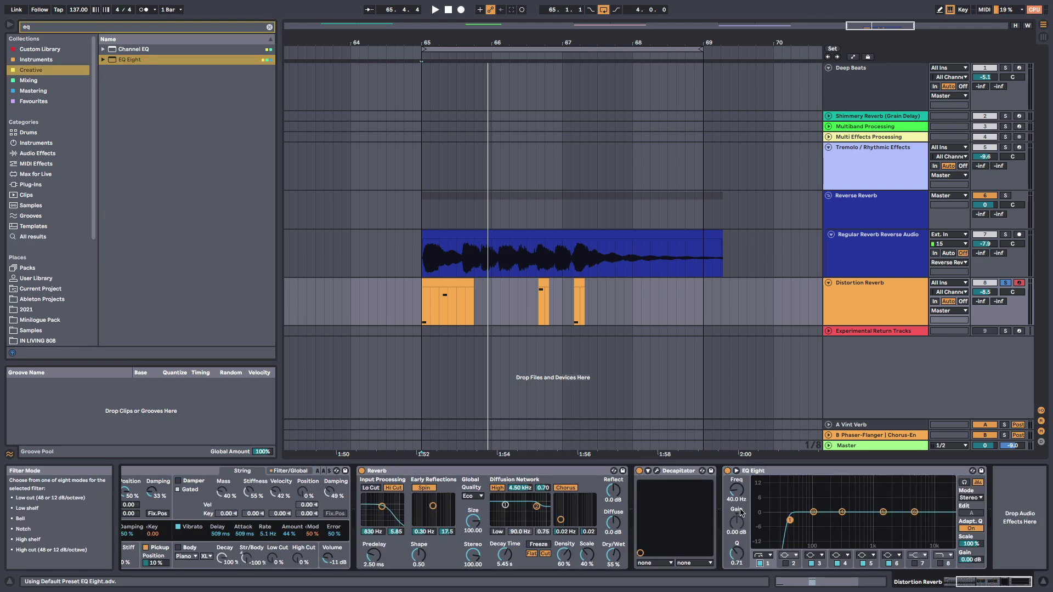
Shape EQ Eight into a band-pass with a raised low cut and a high cut at 1.94 kHz, and play the clip.
left_click_drag(737, 489, 736, 484)
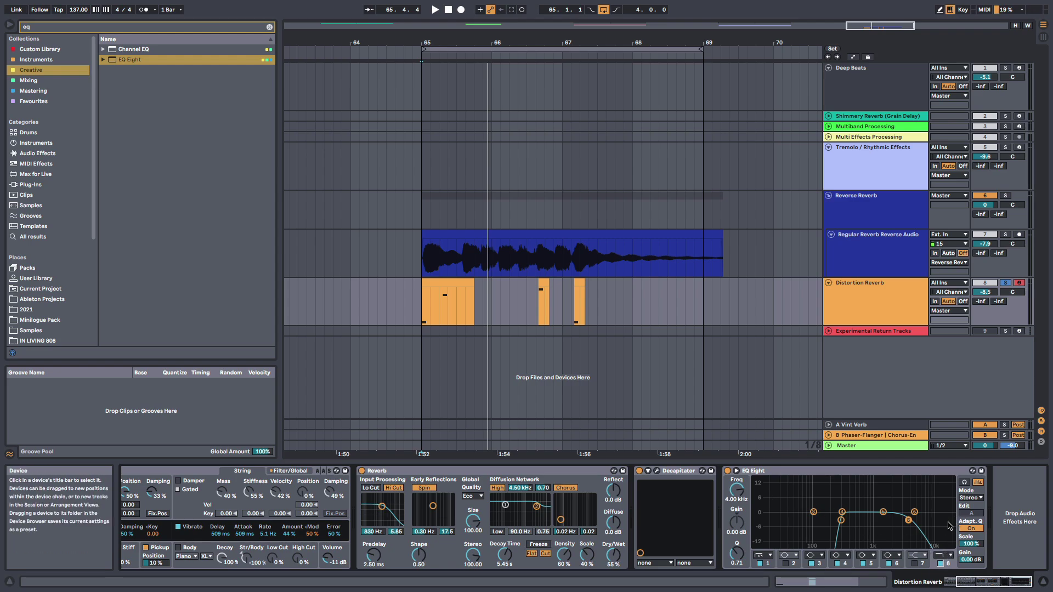
mouse_move(909, 520)
left_mouse_down()
mouse_move(846, 520)
mouse_move(890, 520)
left_mouse_up()
key("space")
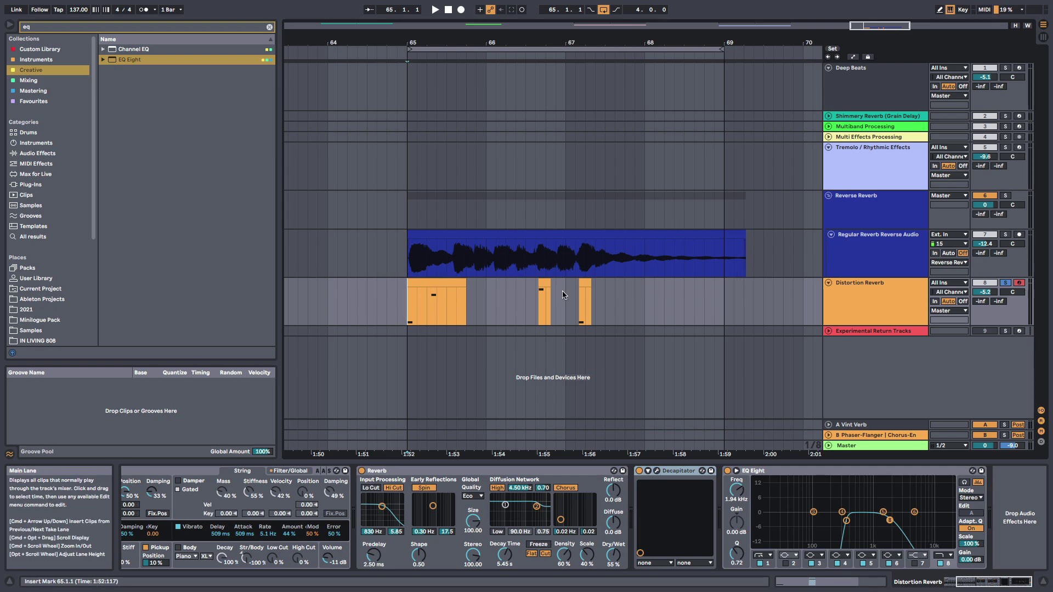
Set the Regular Reverb Reverse Audio track's Reverb dry/wet to 25 %, play it soloed alongside Distortion Reverb, and set Distortion Reverb's volume to -4.3 dB.
left_click(910, 256)
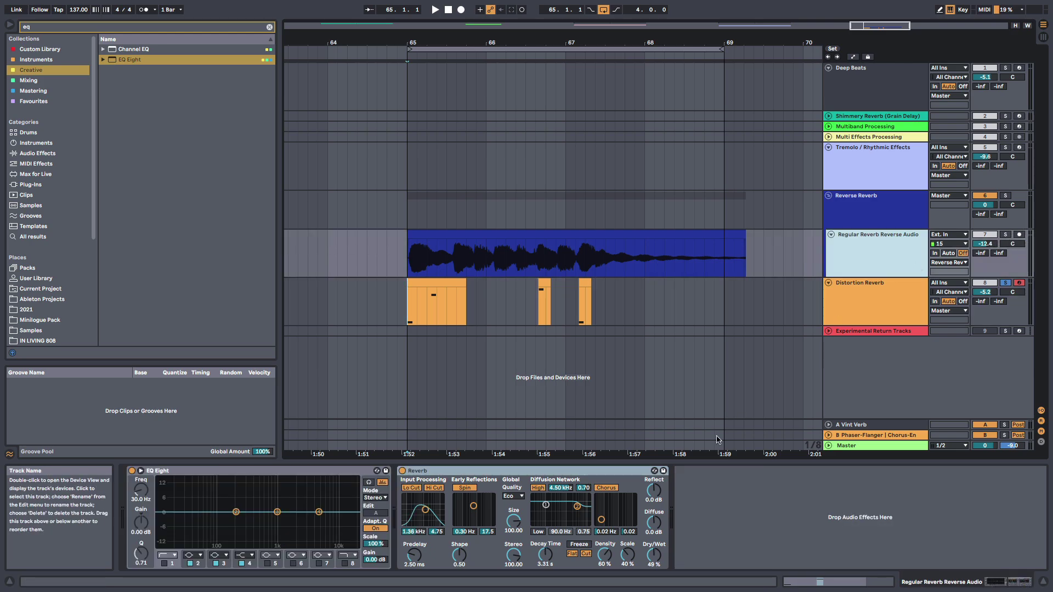
left_click_drag(654, 555, 654, 565)
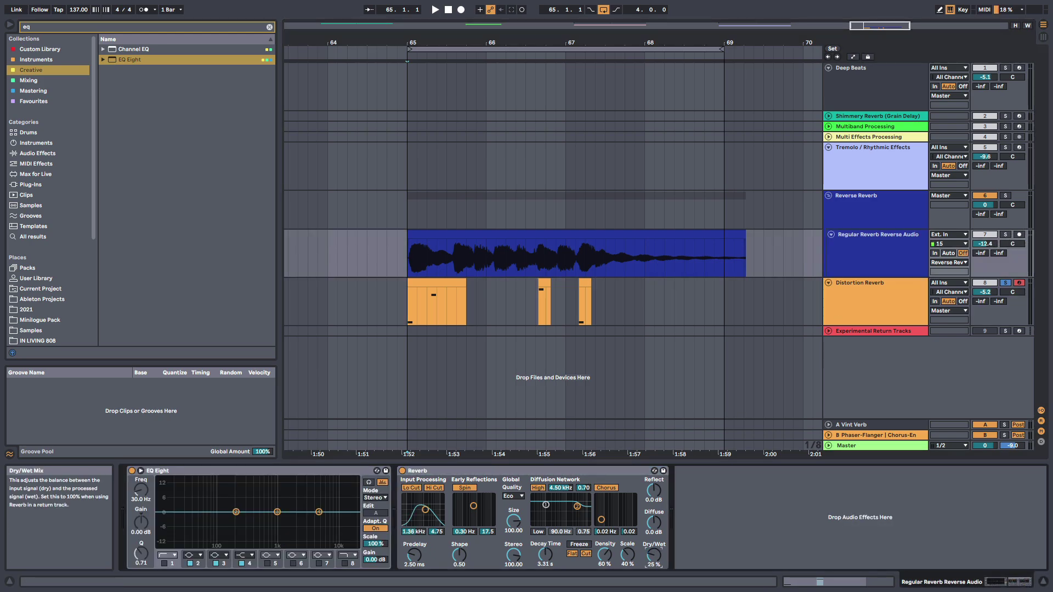
left_click(1005, 234)
key("space")
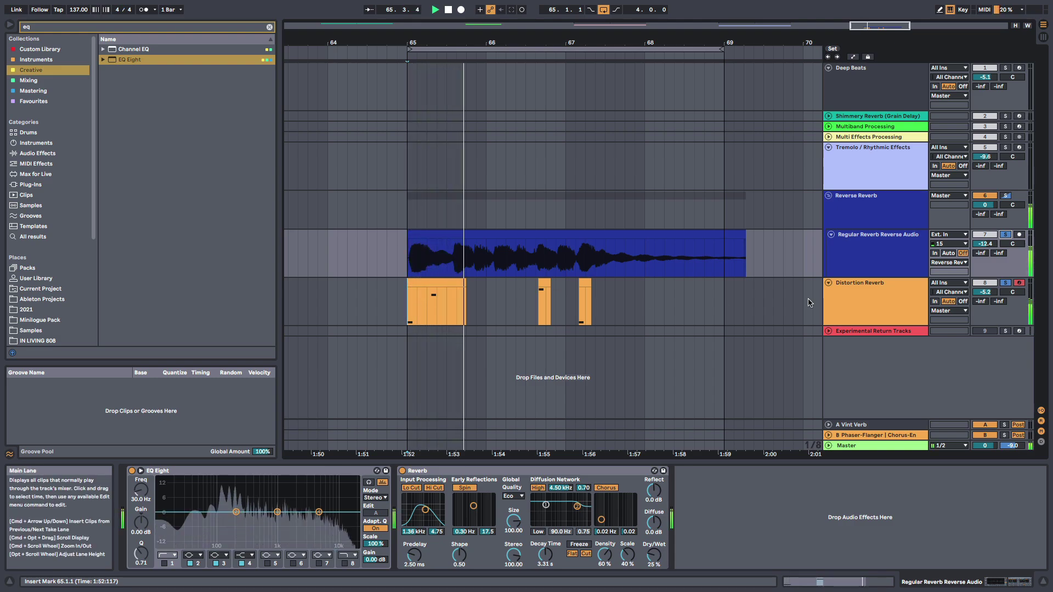
mouse_move(985, 292)
left_mouse_down()
mouse_move(985, 283)
mouse_move(986, 298)
left_mouse_up()
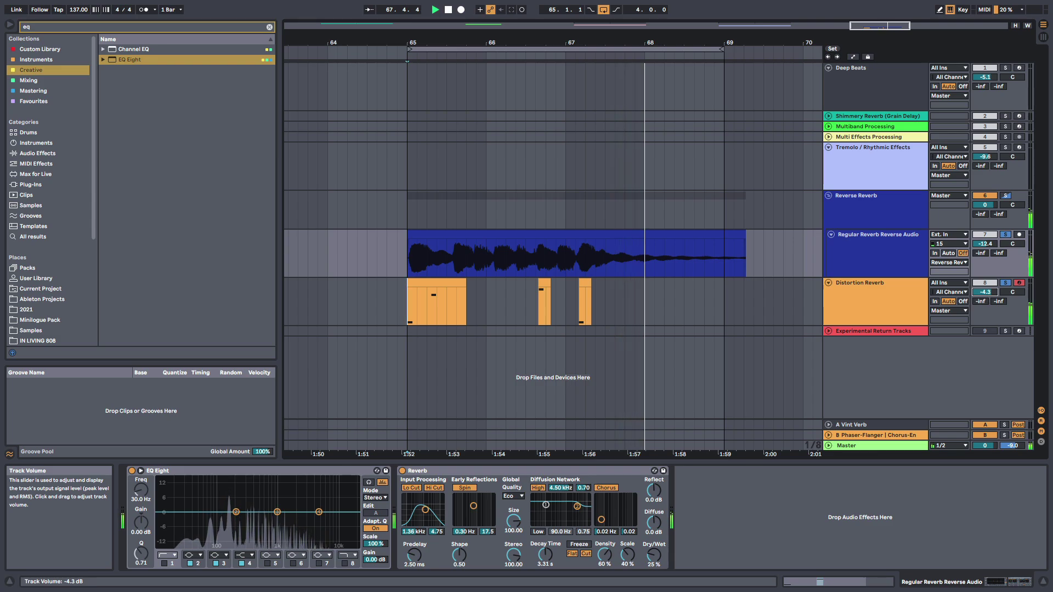
key("space")
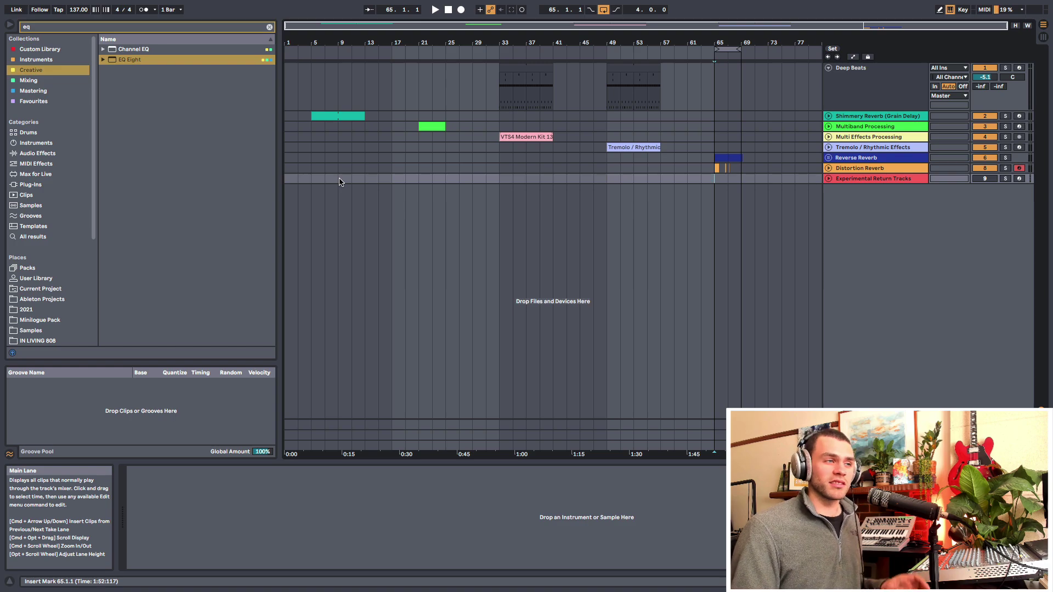
Place the insert mark at bar 5, unfold Shimmery Reverb (Grain Delay), set its send to return B to -22.5 dB and solo it.
left_click(311, 178)
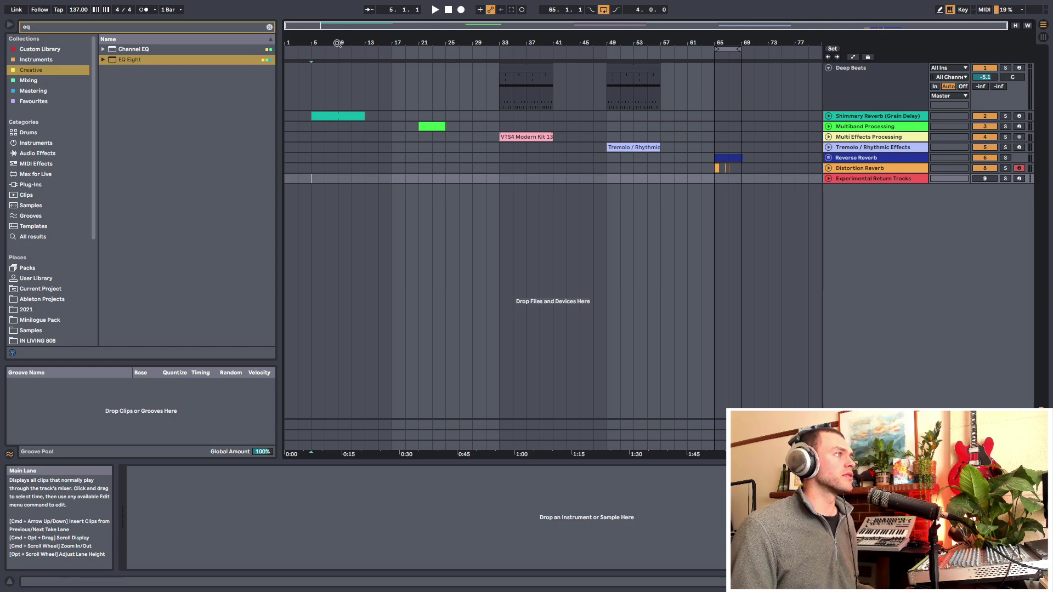
left_click_drag(338, 42, 362, 66)
left_click(828, 116)
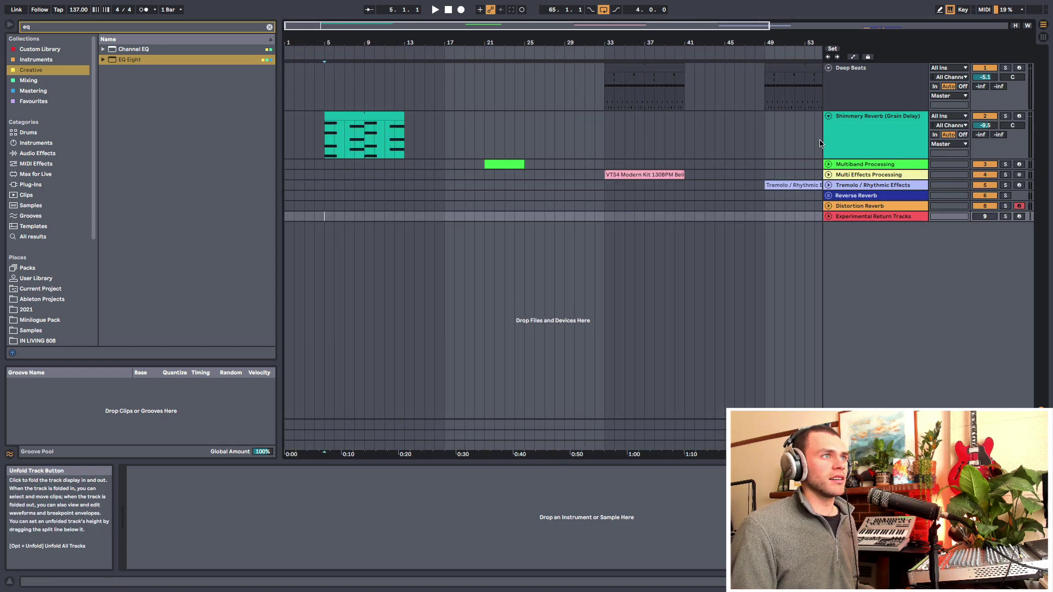
left_click(985, 136)
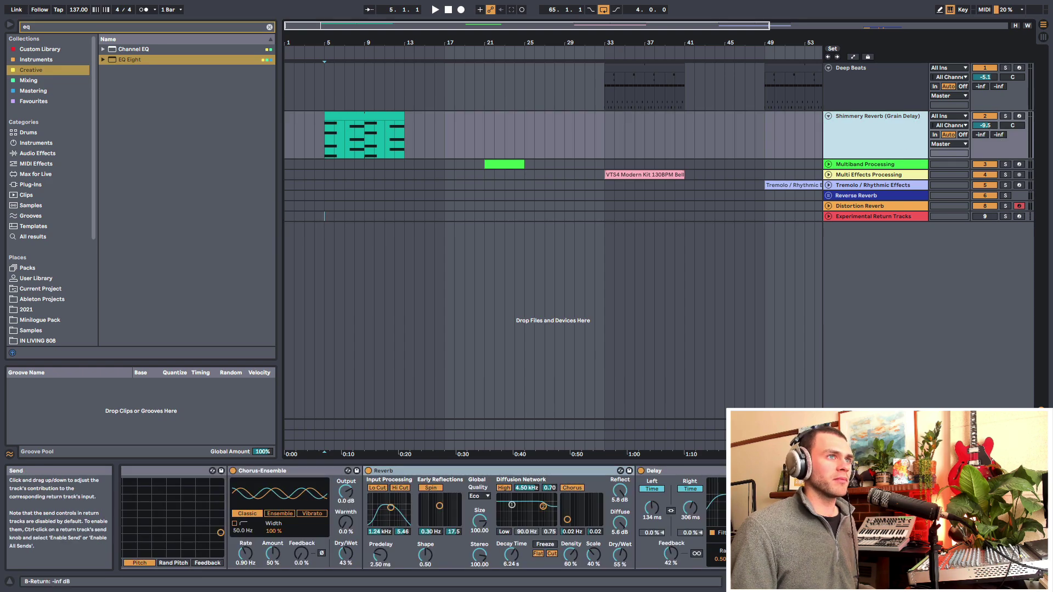
left_click_drag(998, 134, 999, 124)
left_click(915, 138)
left_click(1005, 116)
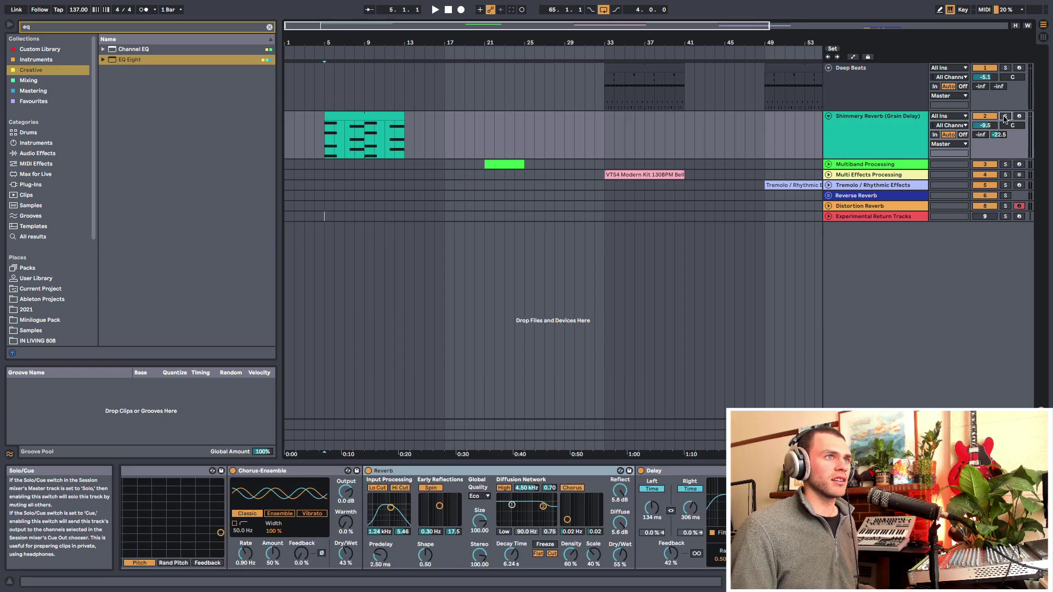
Add Chorus-Ensemble and Phaser-Flanger from the Pitch & Modulation audio effects to return track B, with the Phaser-Flanger first.
left_click(864, 435)
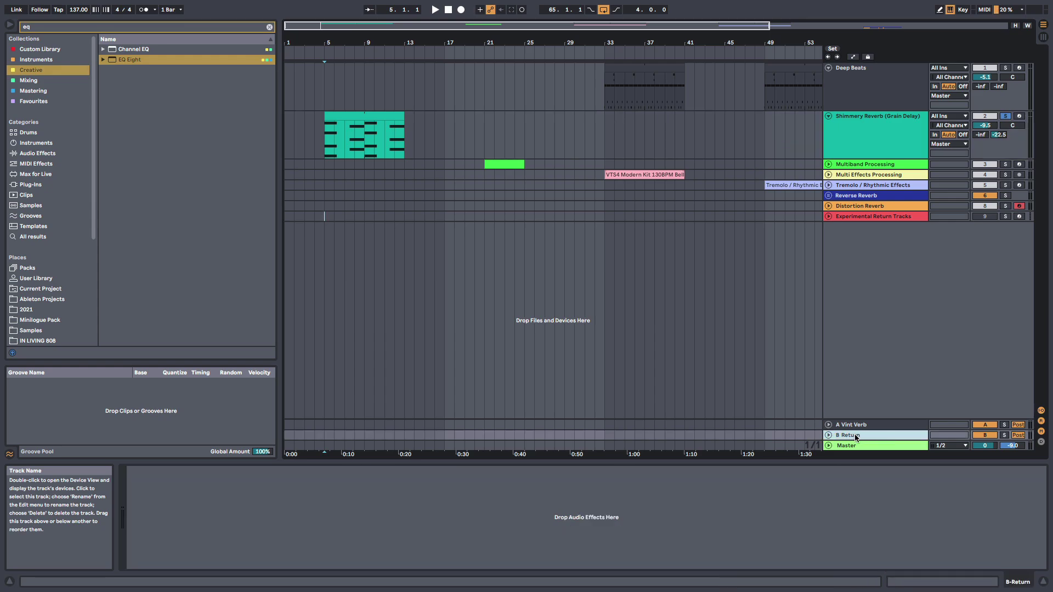
left_click(269, 27)
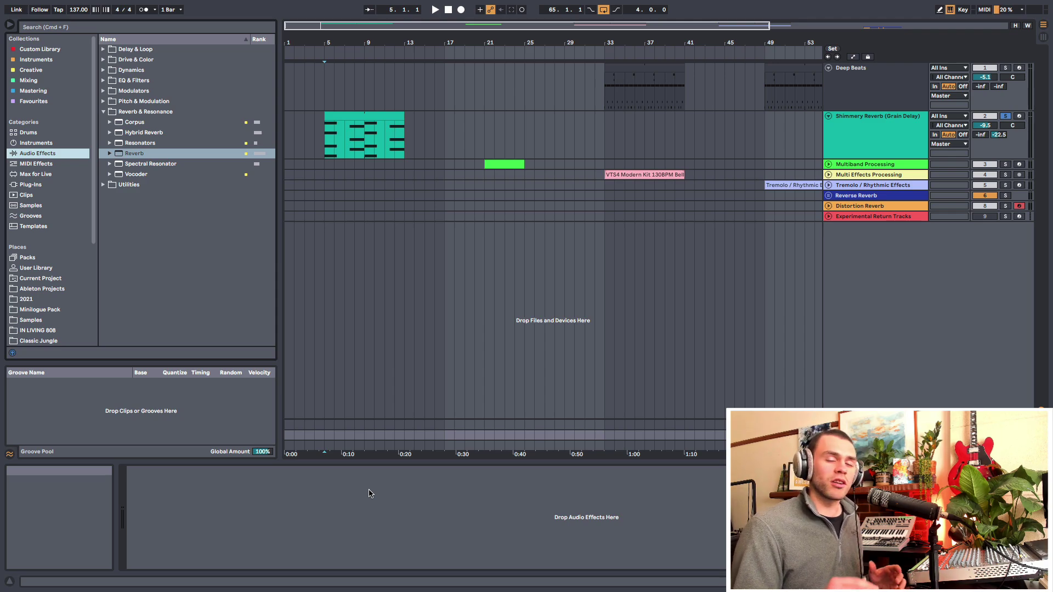
left_click(103, 91)
left_click(102, 91)
left_click(103, 101)
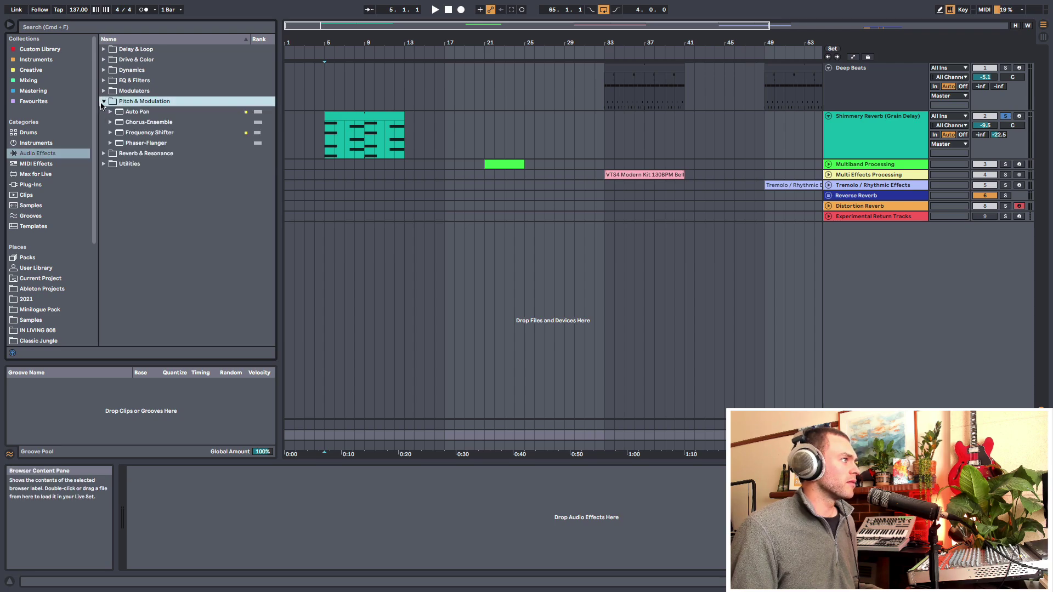
double_click(134, 123)
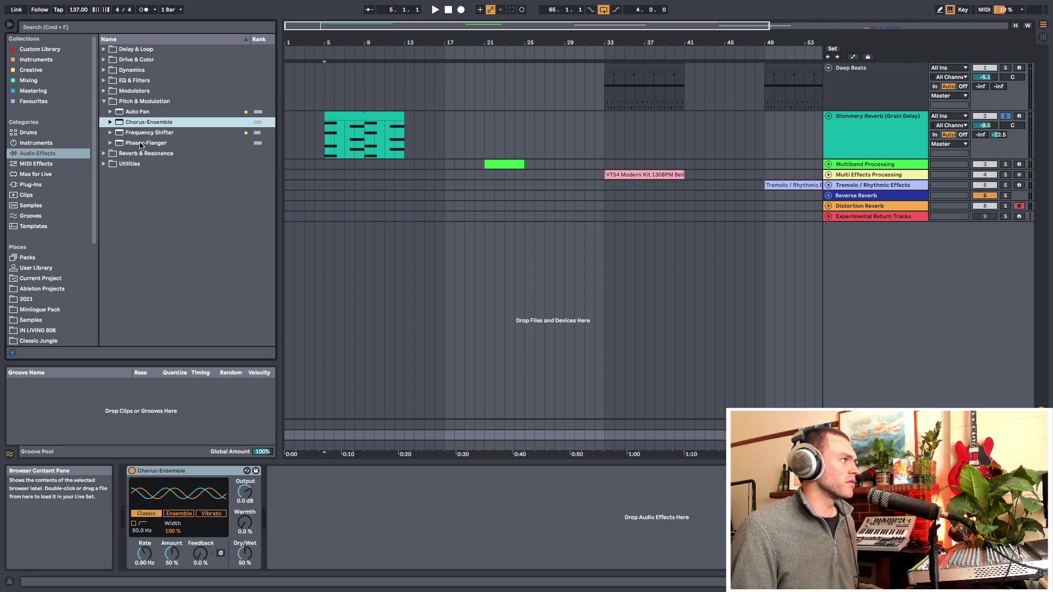
double_click(140, 143)
left_click_drag(210, 472, 496, 497)
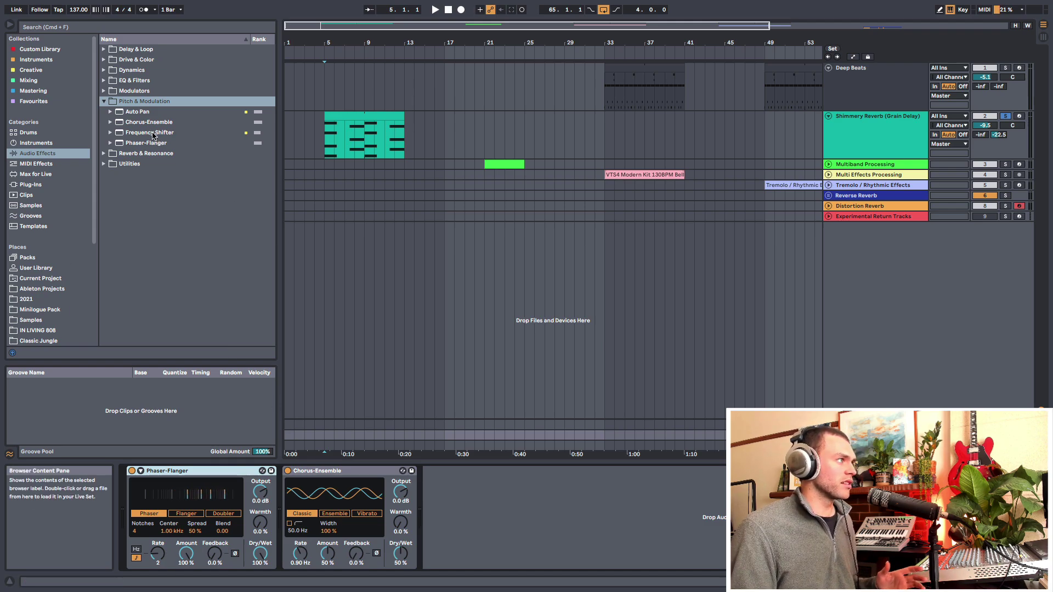
Add an Amp to the end of return B's chain with dual output, volume 2.62, Rock amp type and dry/wet 23 %.
left_click(107, 60)
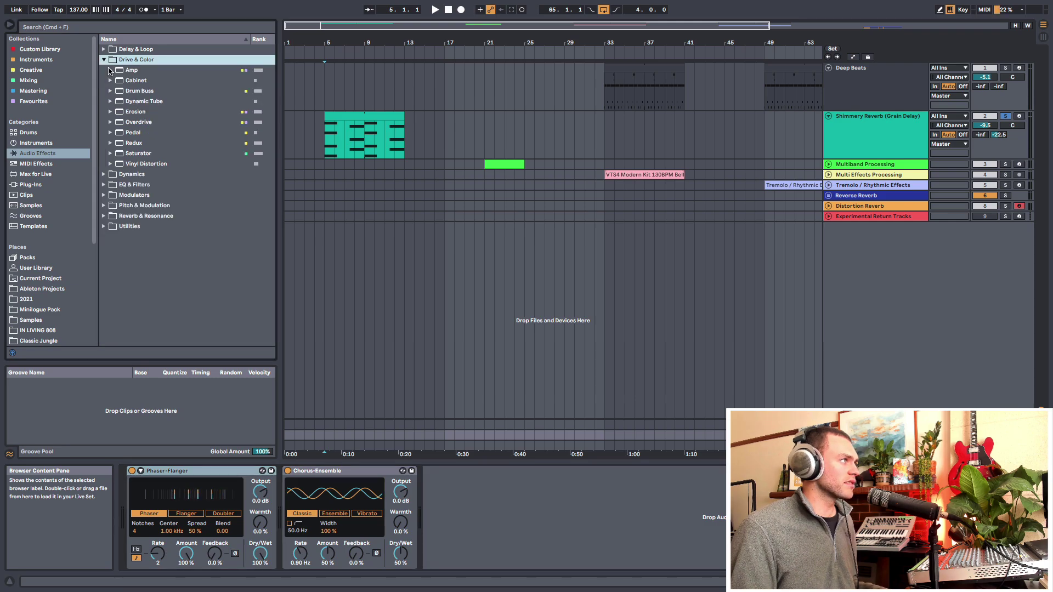
double_click(126, 70)
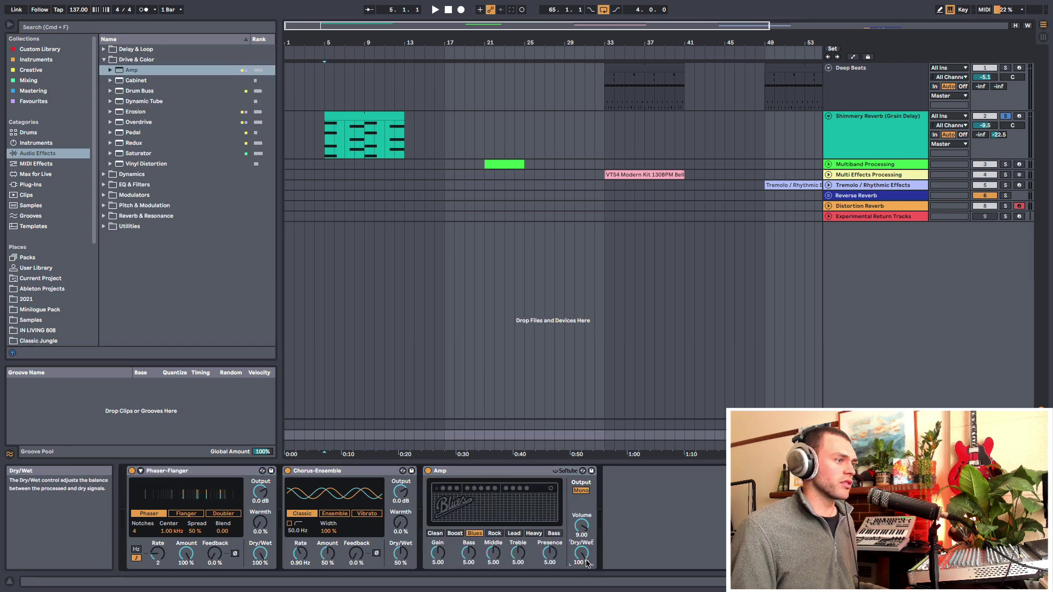
left_click_drag(586, 561, 586, 588)
left_click_drag(581, 524, 581, 581)
left_click(581, 490)
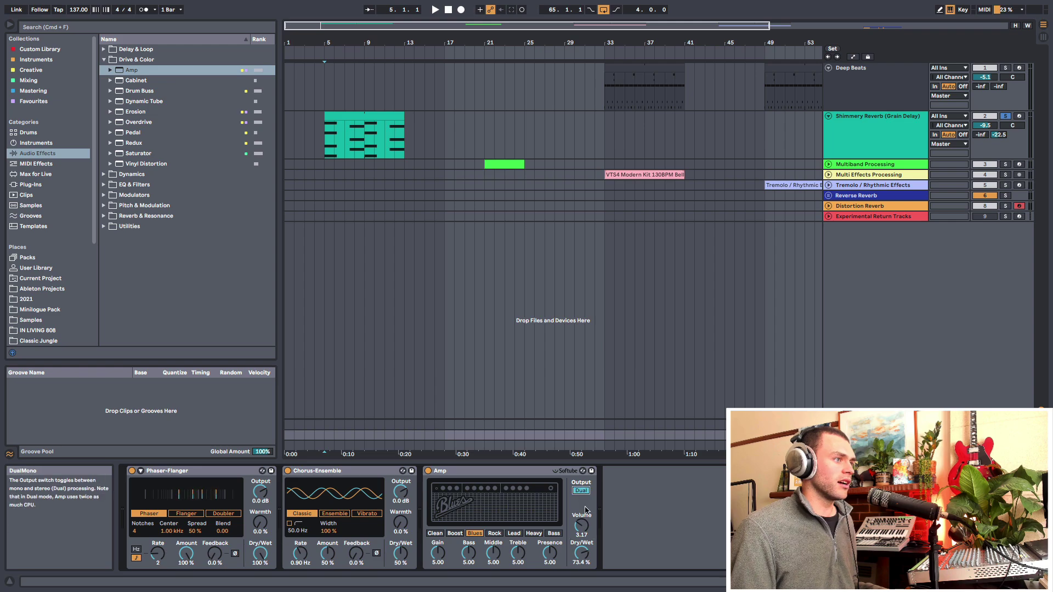
left_click_drag(582, 526, 582, 531)
left_click(552, 535)
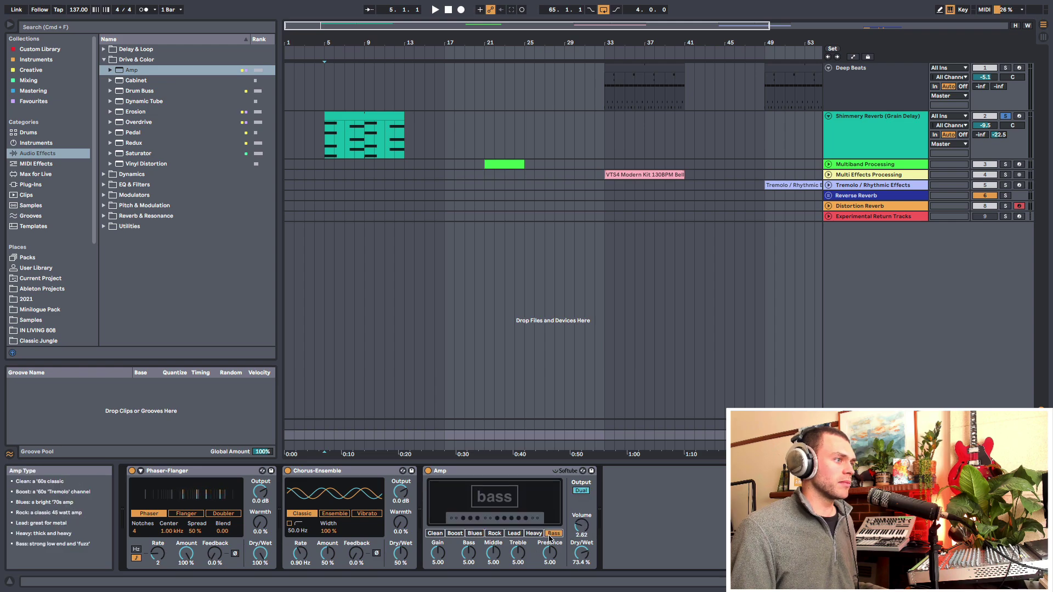
left_click(493, 534)
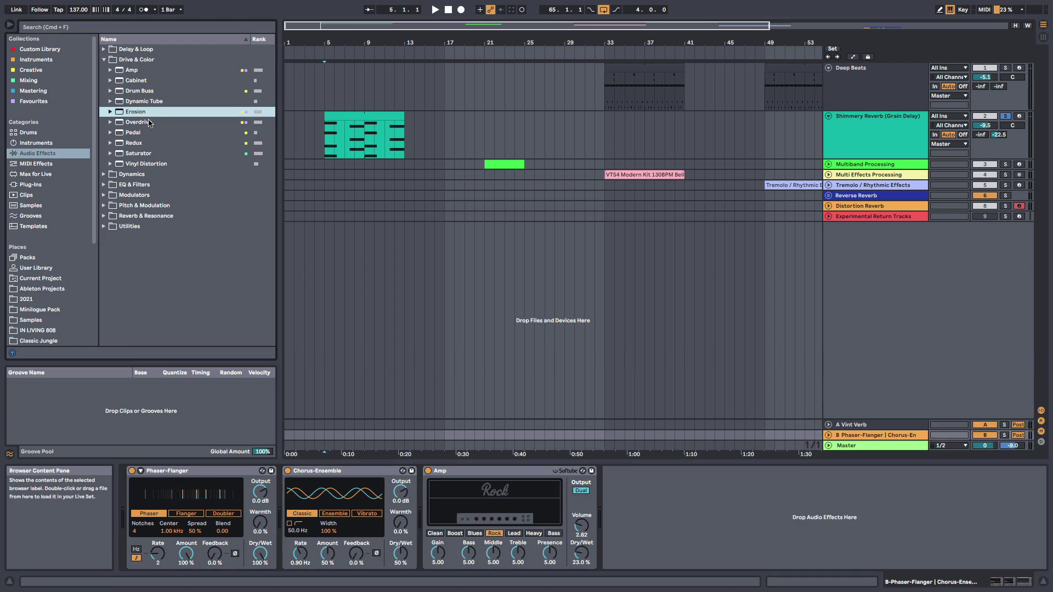
Add Erosion after the Amp, set to Wide Noise at 4.33 kHz with an amount of 34.4.
double_click(136, 112)
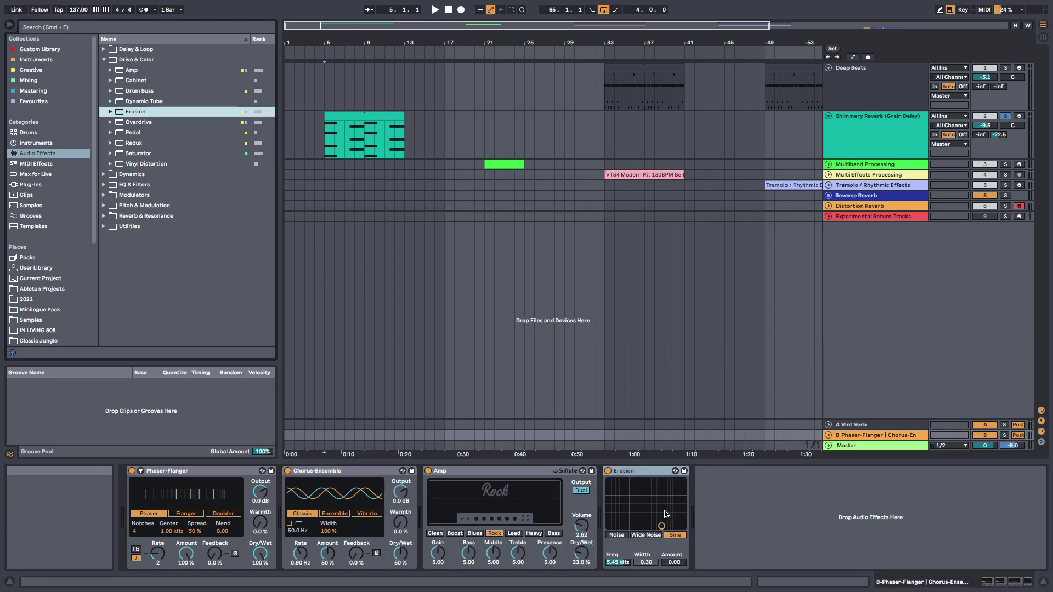
left_click_drag(662, 525, 657, 507)
left_click(646, 534)
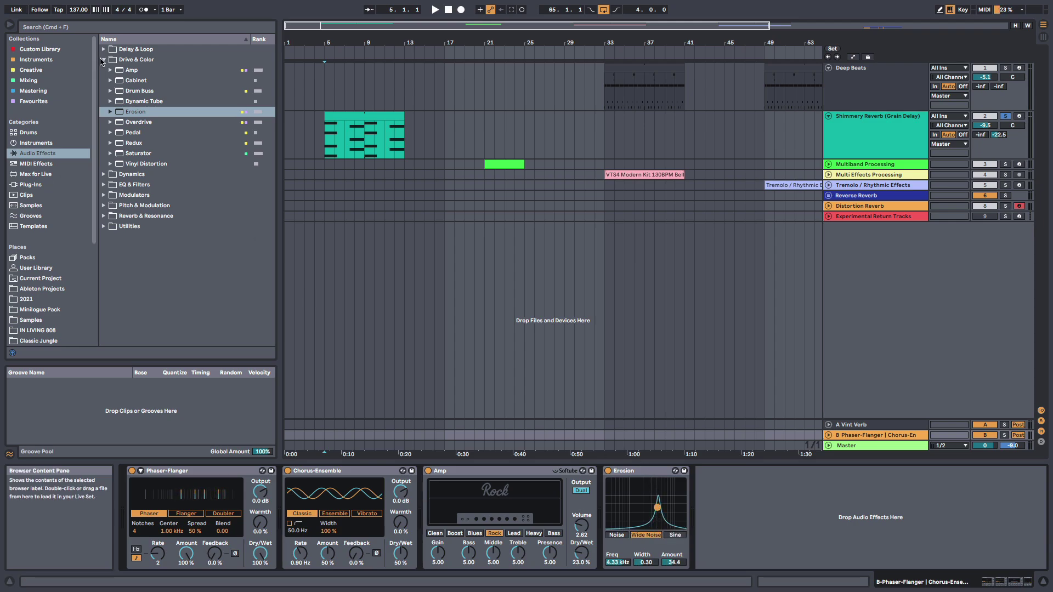
Add the Beat Repeat presets Semisubtle, Fill In The Gaps and Vocal Fun, in that order, after Erosion on return track B.
left_click(103, 60)
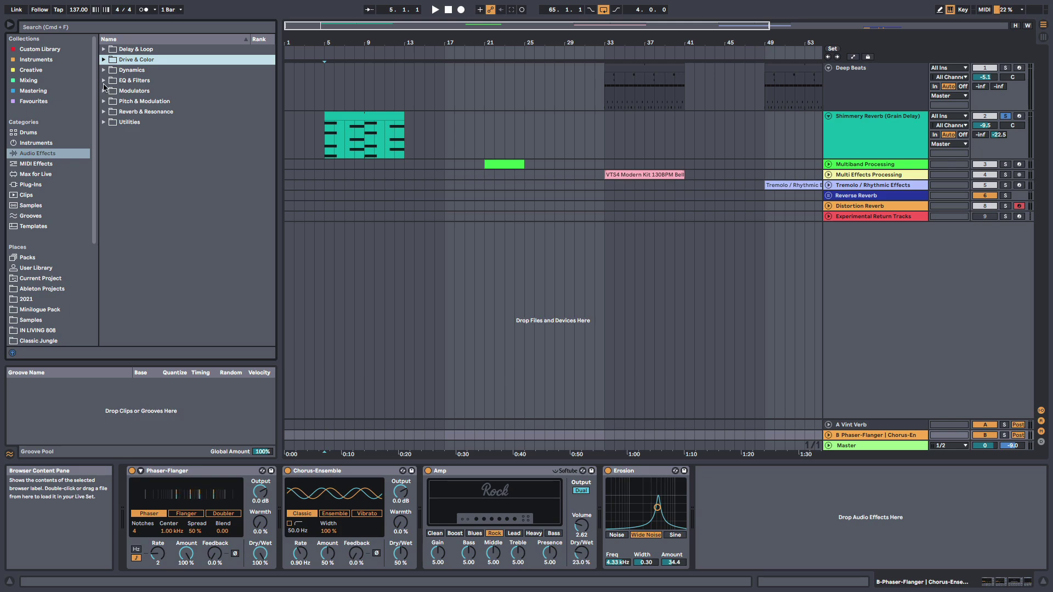
left_click(104, 49)
left_click(110, 60)
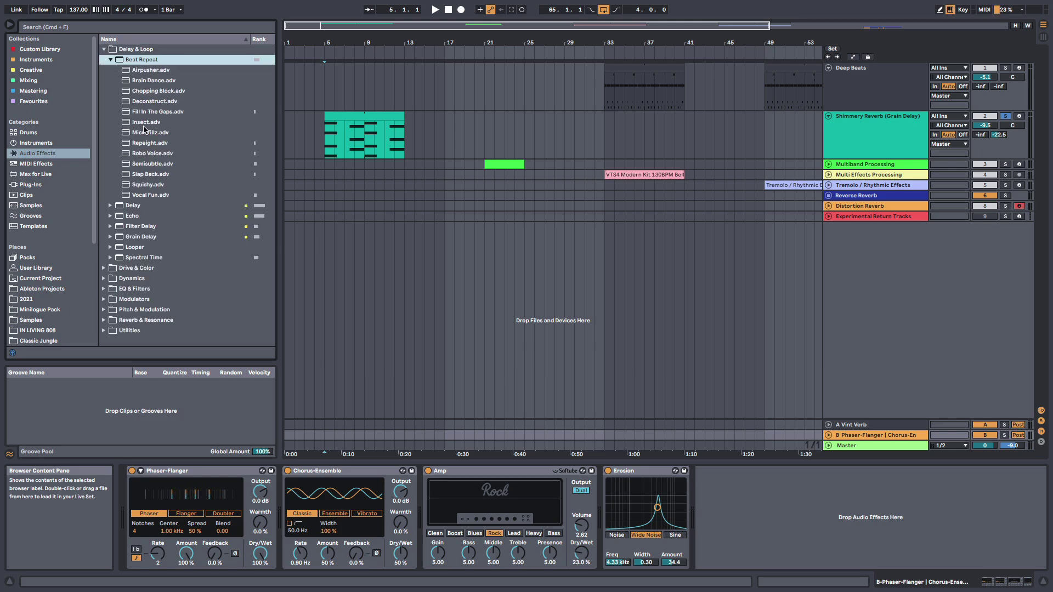
double_click(162, 163)
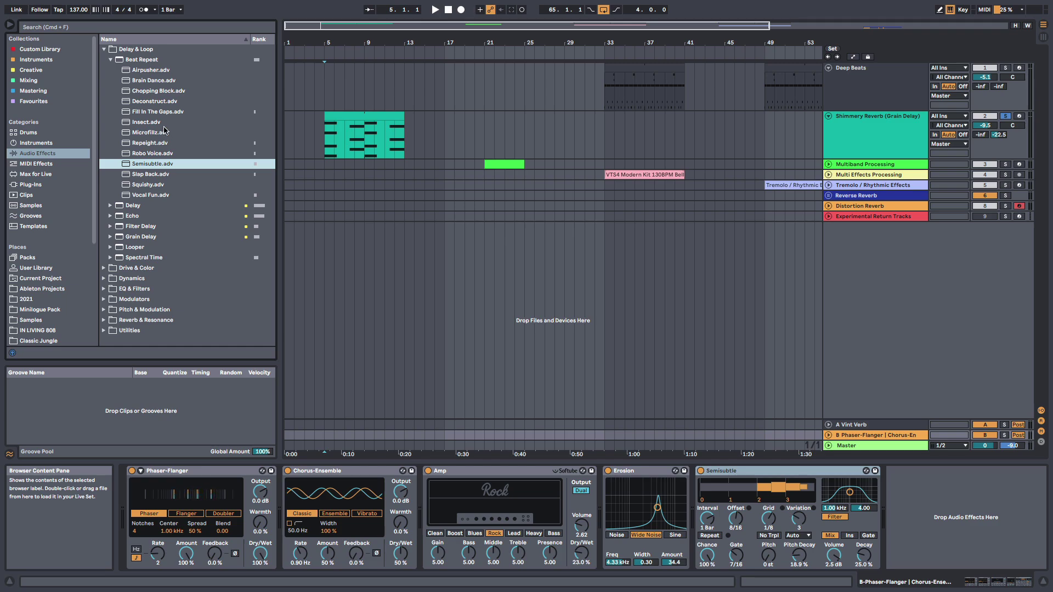
double_click(164, 112)
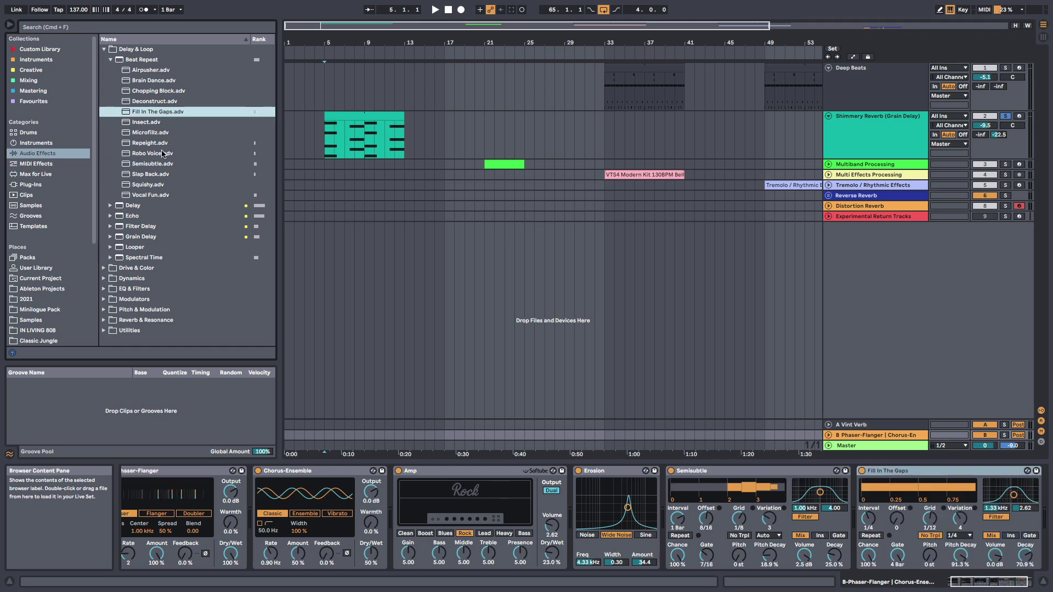
double_click(163, 195)
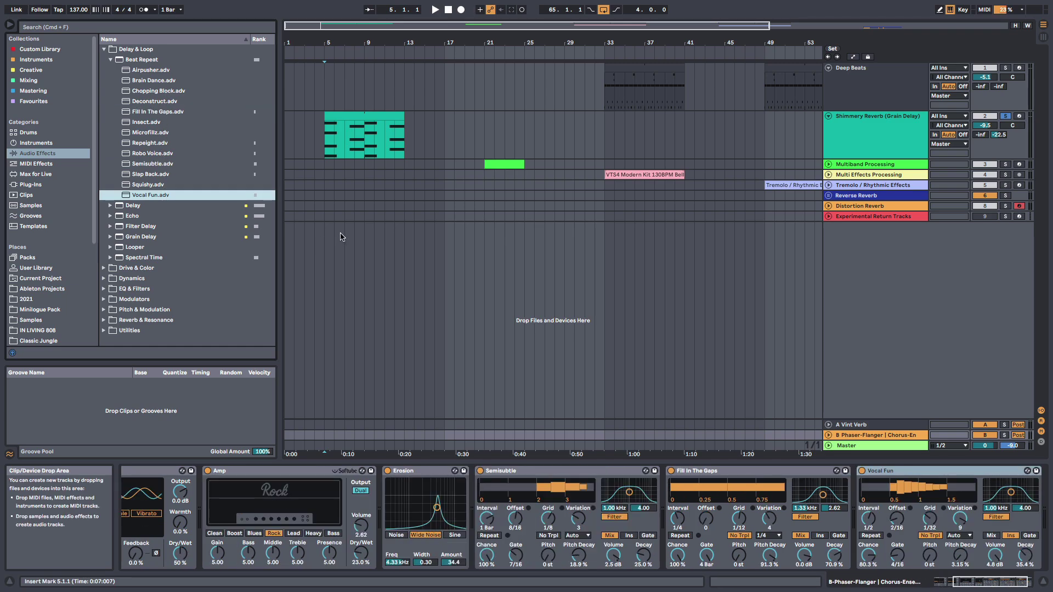
Collapse the Semisubtle, Fill In The Gaps and Vocal Fun devices in return B's chain.
double_click(576, 471)
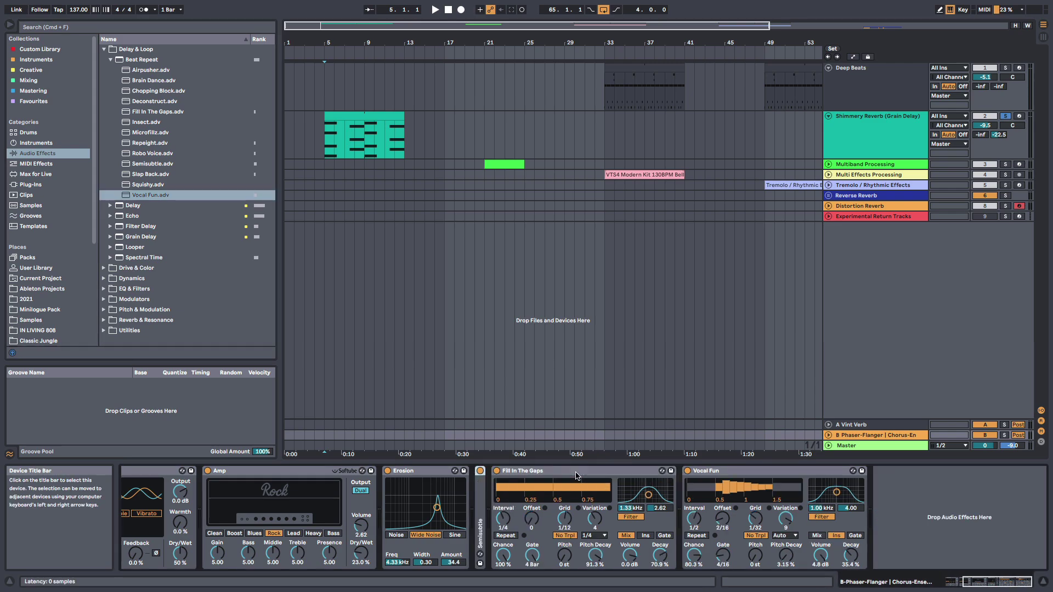
double_click(576, 472)
double_click(576, 472)
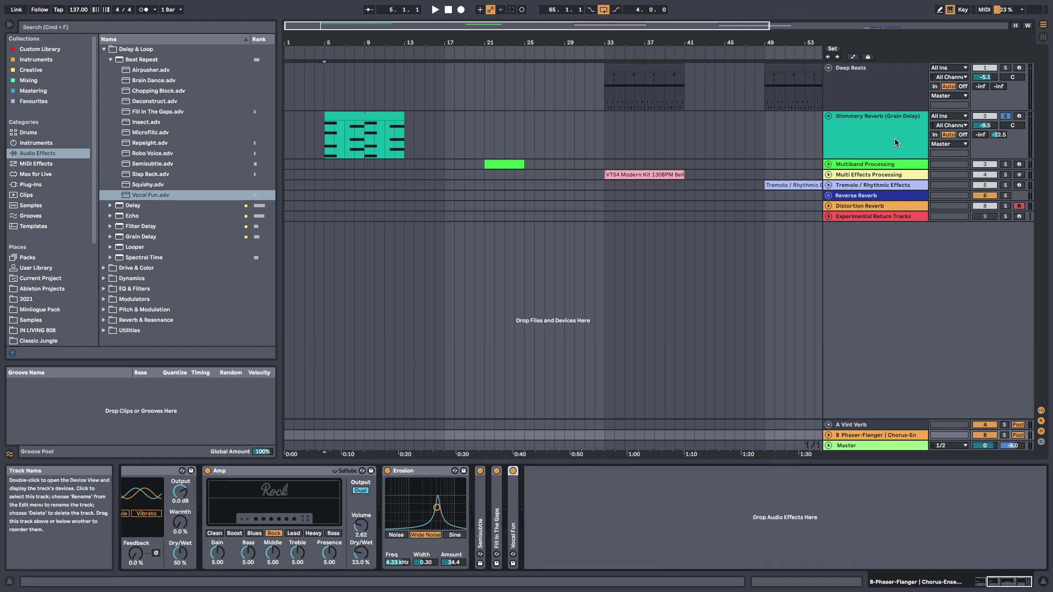
During playback, set Shimmery Reverb's send to return B to -12.0 dB and solo return B with its device chain shown.
key("space")
left_click(995, 147)
left_click_drag(997, 135, 998, 121)
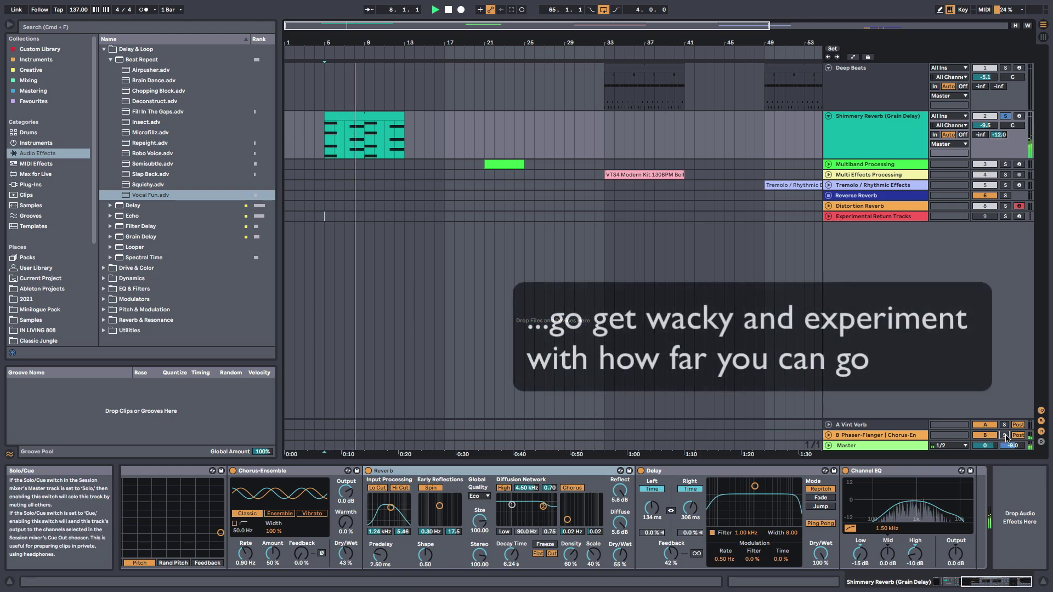
left_click(1004, 435)
left_click(866, 437)
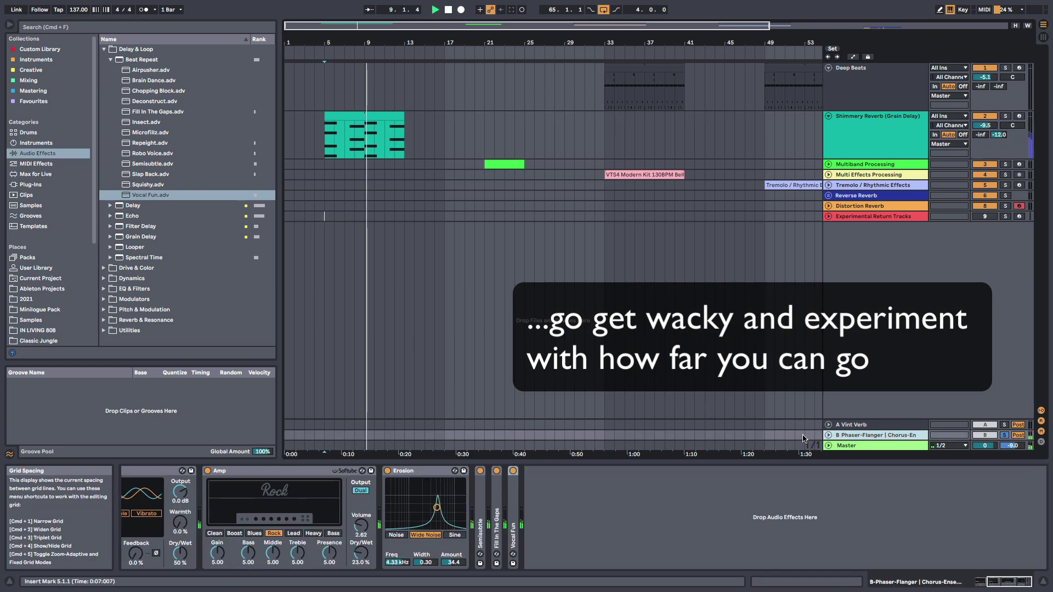